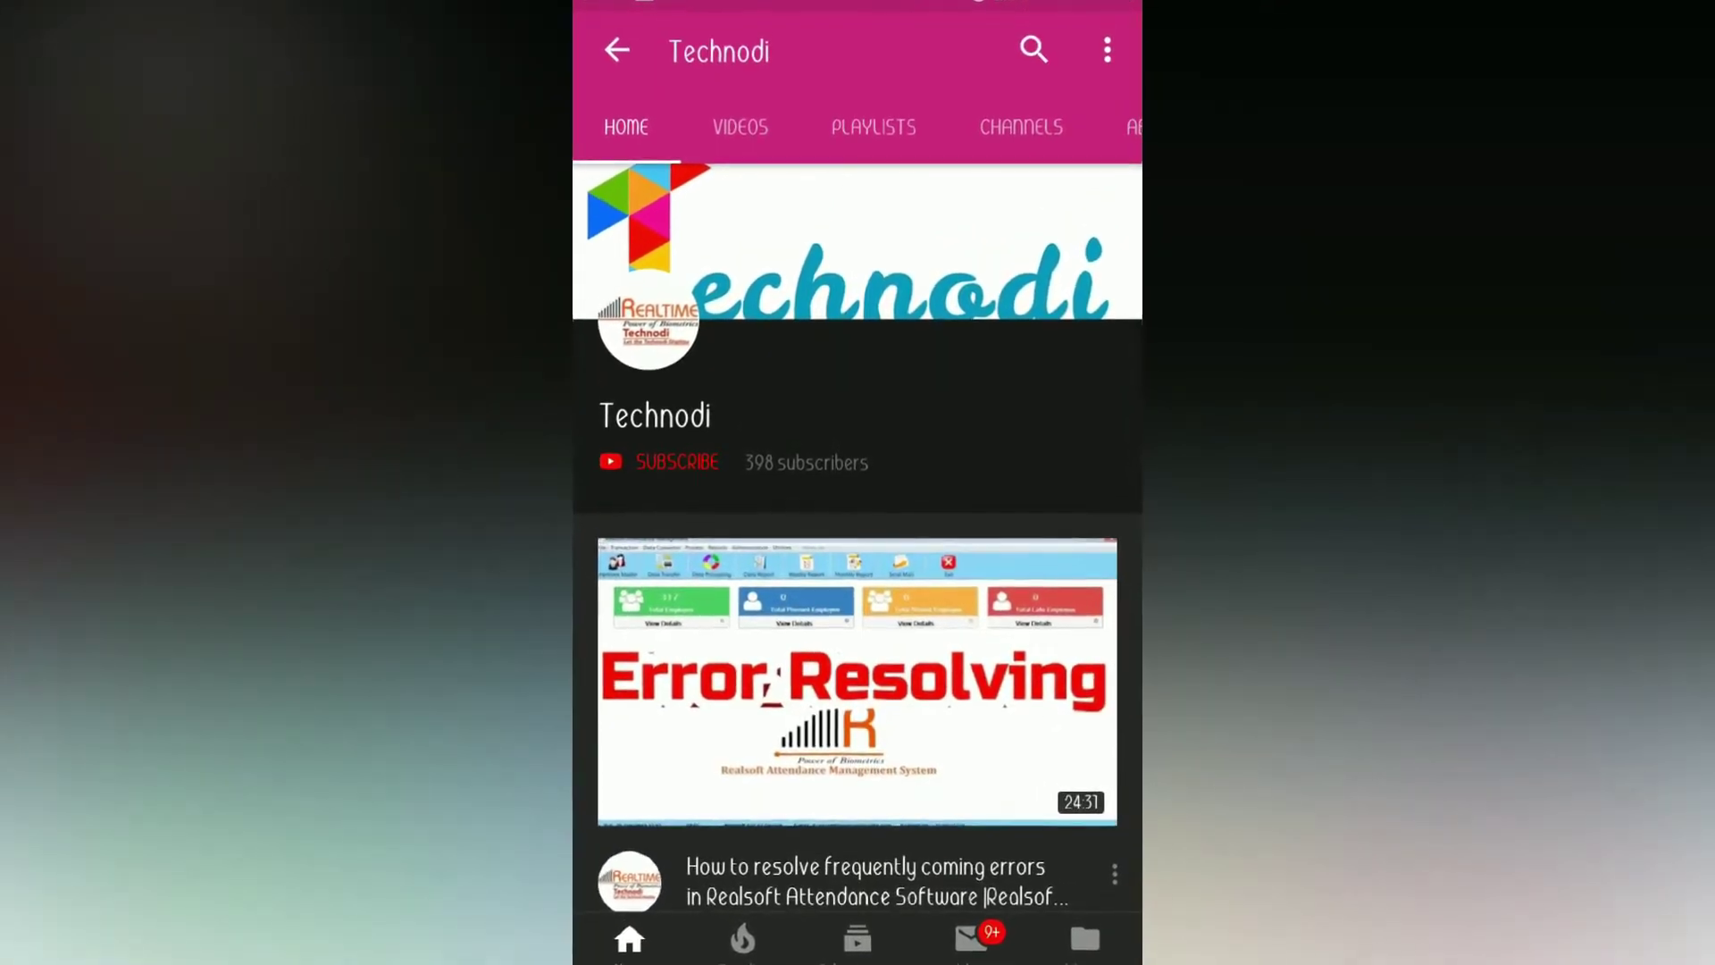
Subscribe to the Technodi channel and set its bell notifications to All
{"action": "left_click", "coordinate": [680, 455]}
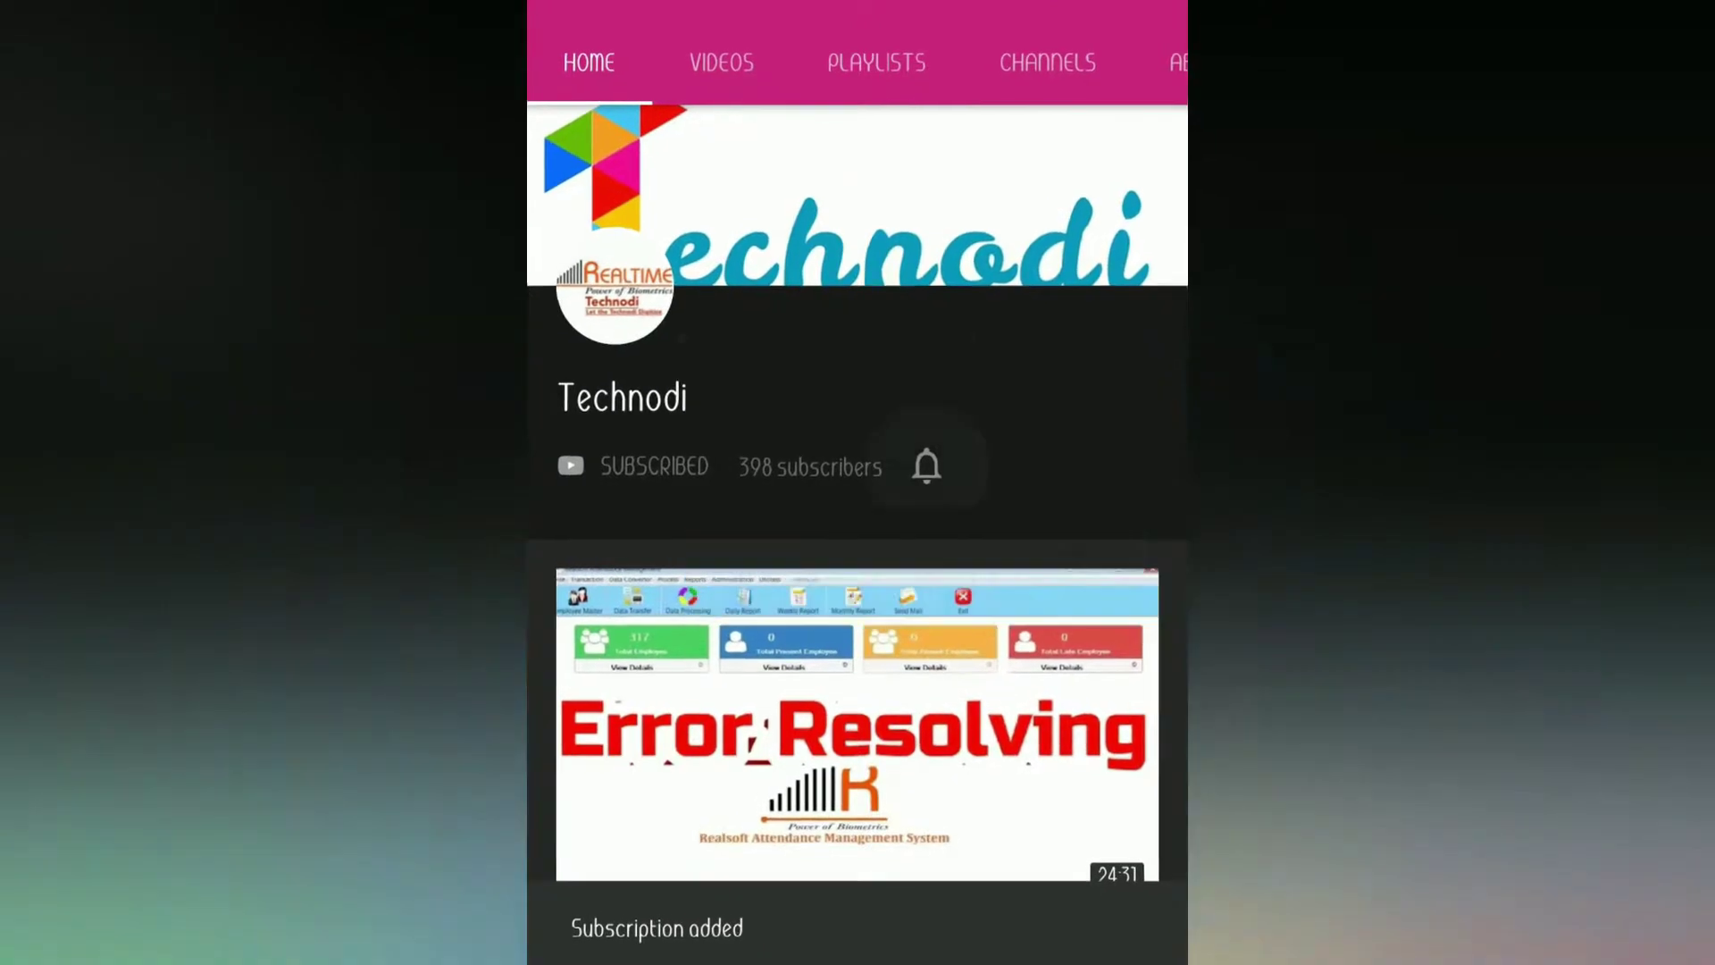
{"action": "left_click", "coordinate": [925, 466]}
{"action": "left_click", "coordinate": [702, 369]}
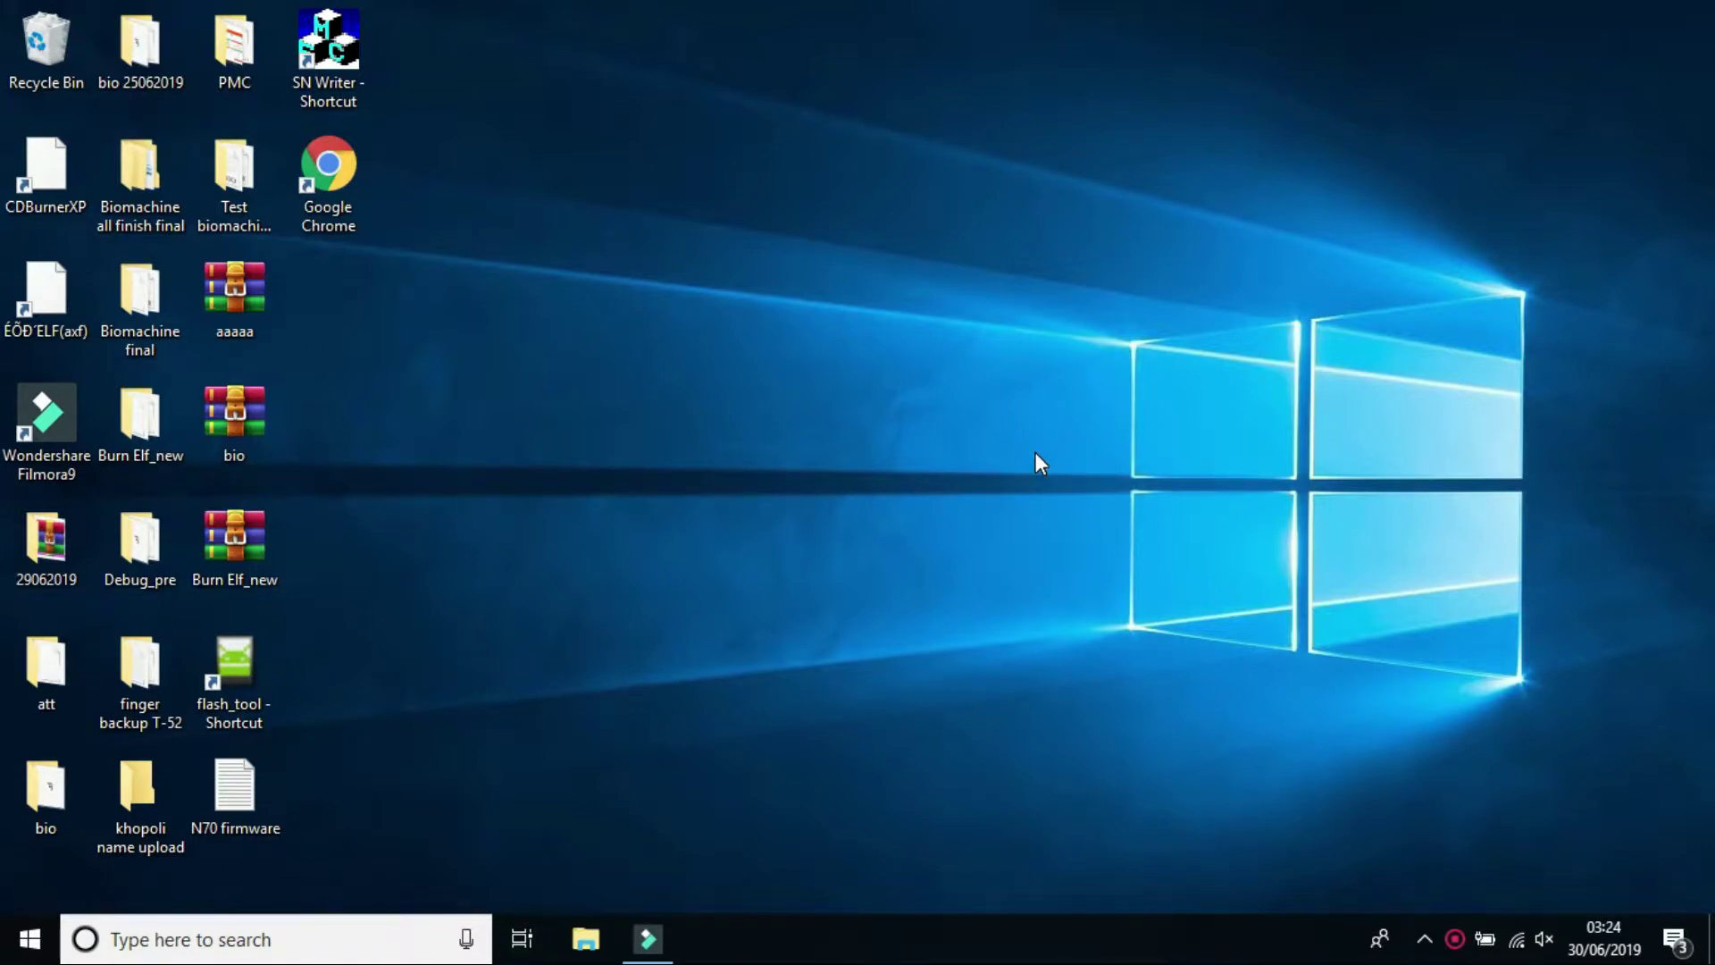
Launch Chrome and go to the biomachineindia.com website
{"action": "double_click", "coordinate": [323, 163]}
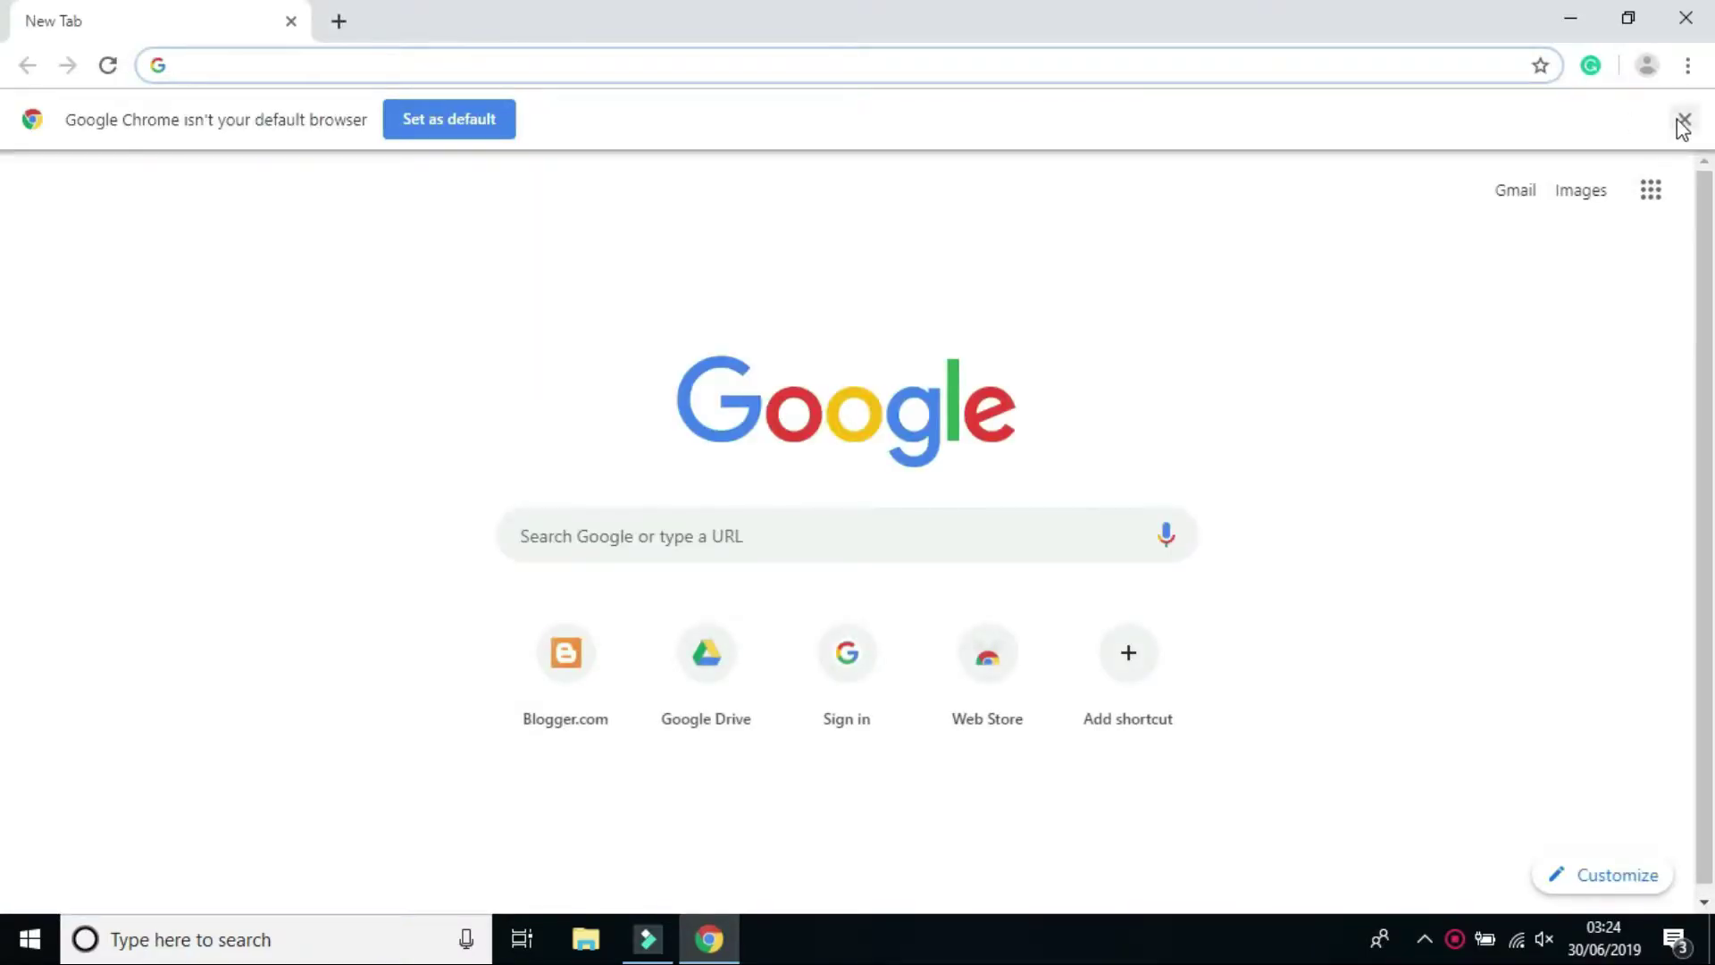
{"action": "left_click", "coordinate": [1685, 119]}
{"action": "left_click", "coordinate": [1004, 62]}
{"action": "type", "text": "biomachinein"}
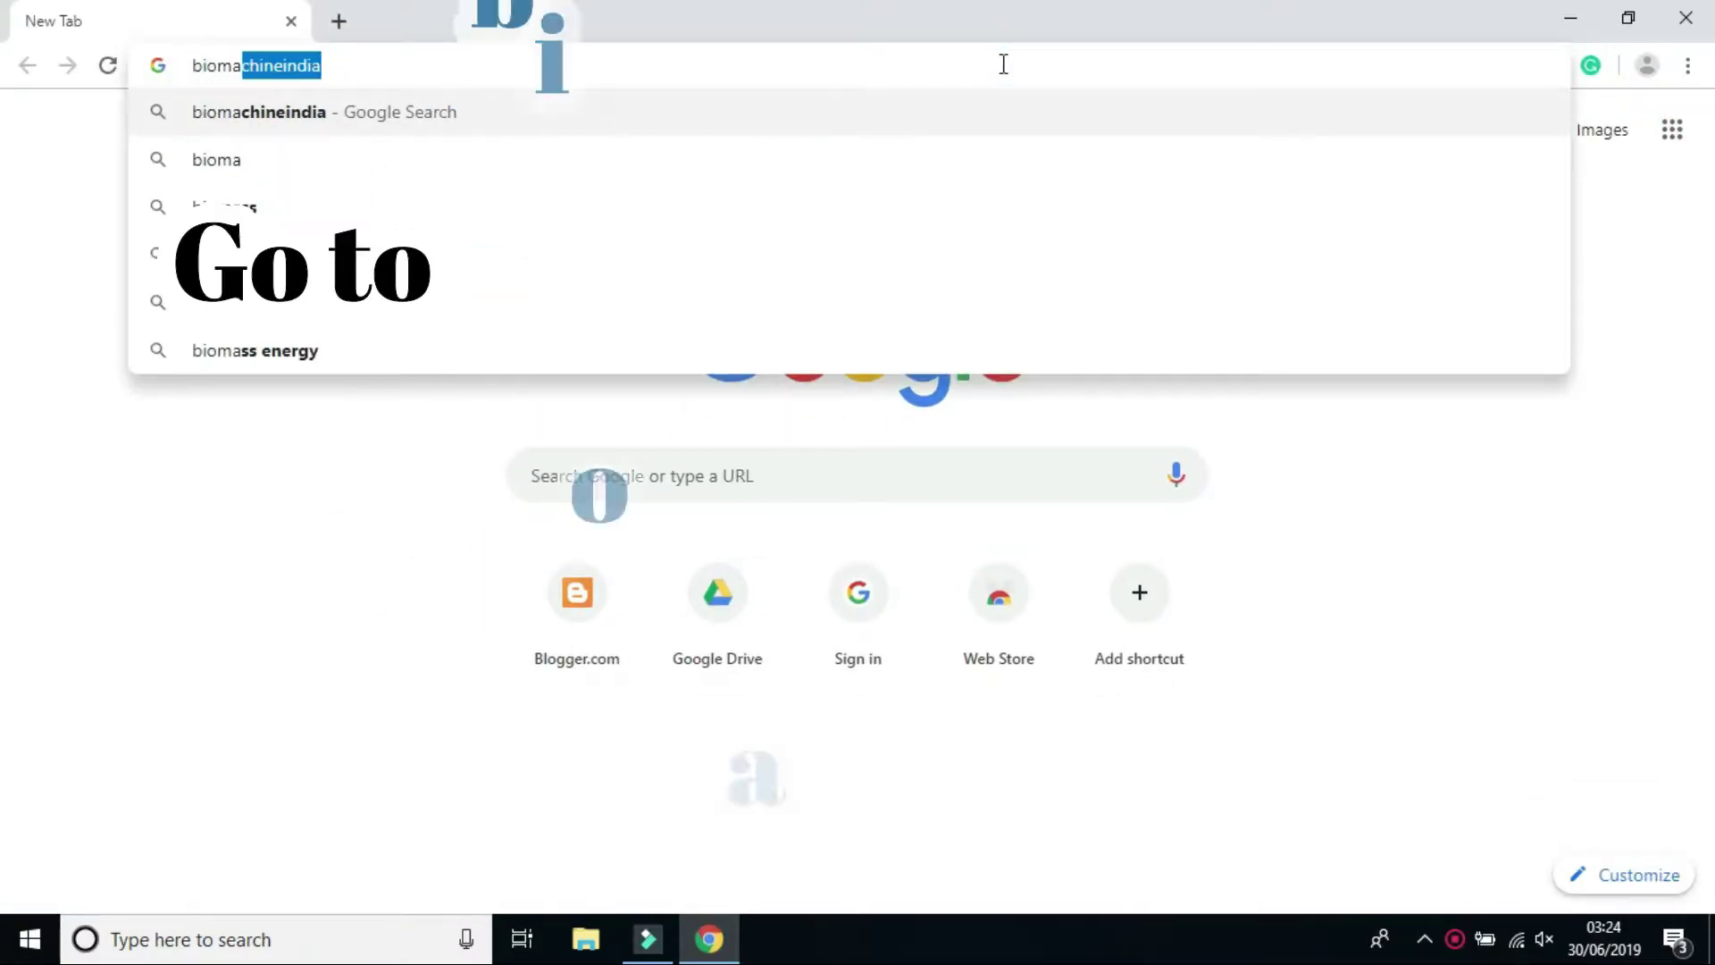
{"action": "type", "text": "dia.com"}
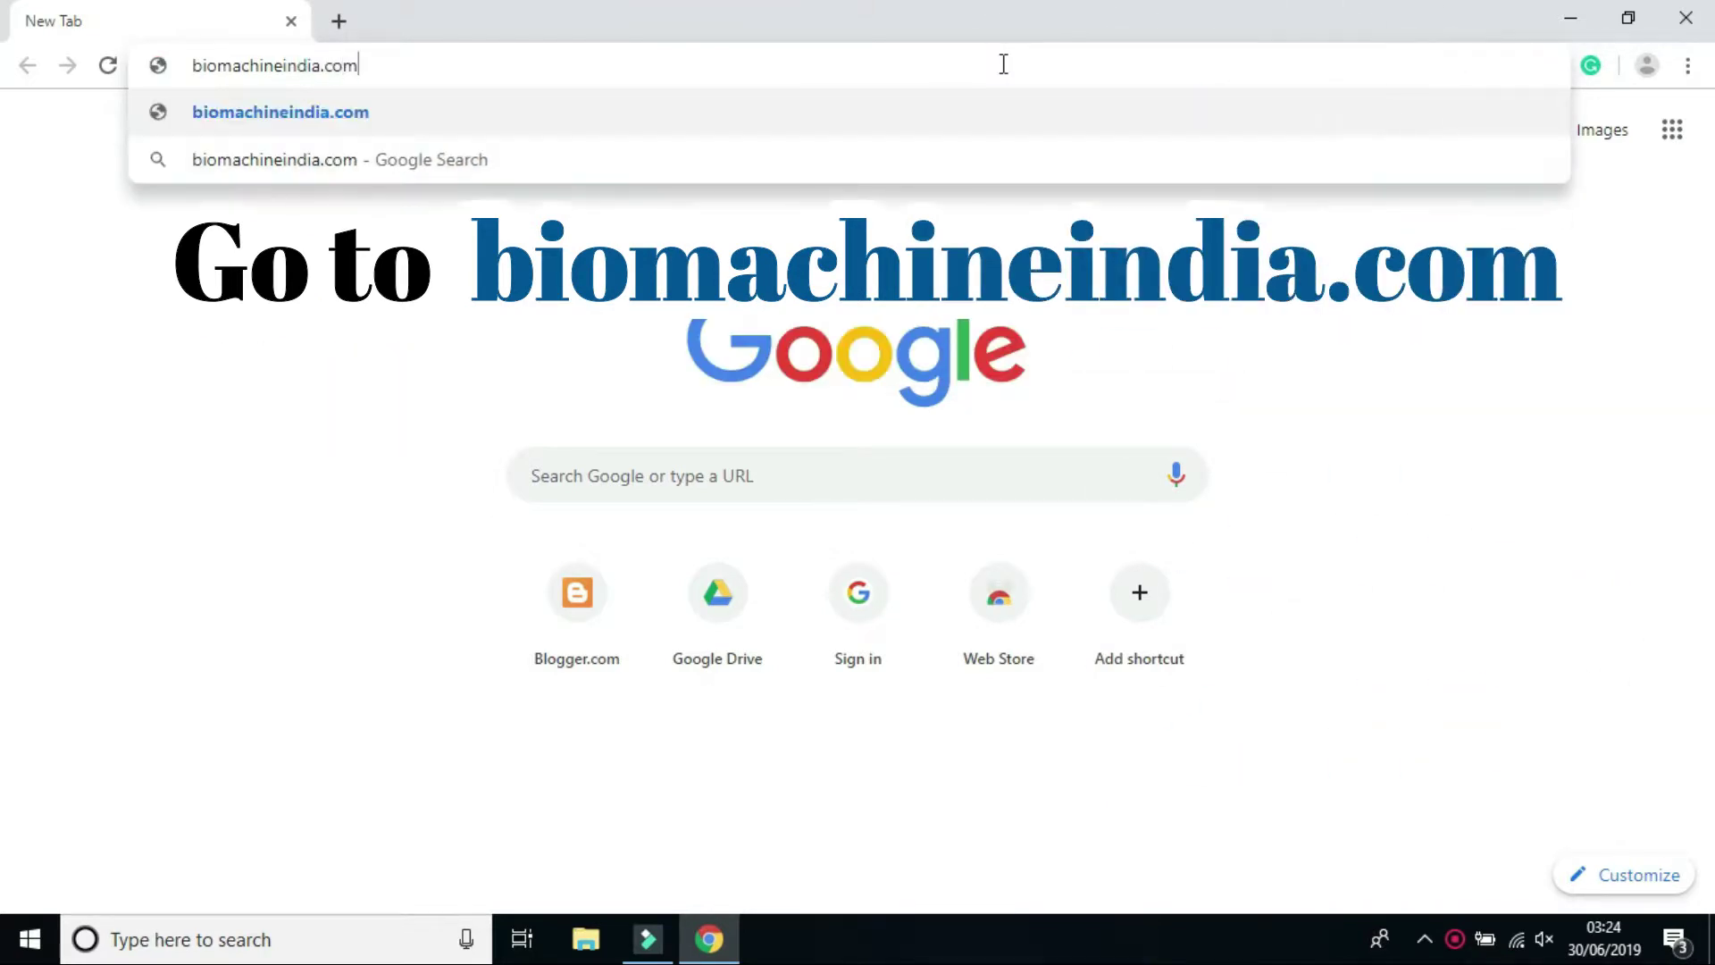
{"action": "key", "text": "Return"}
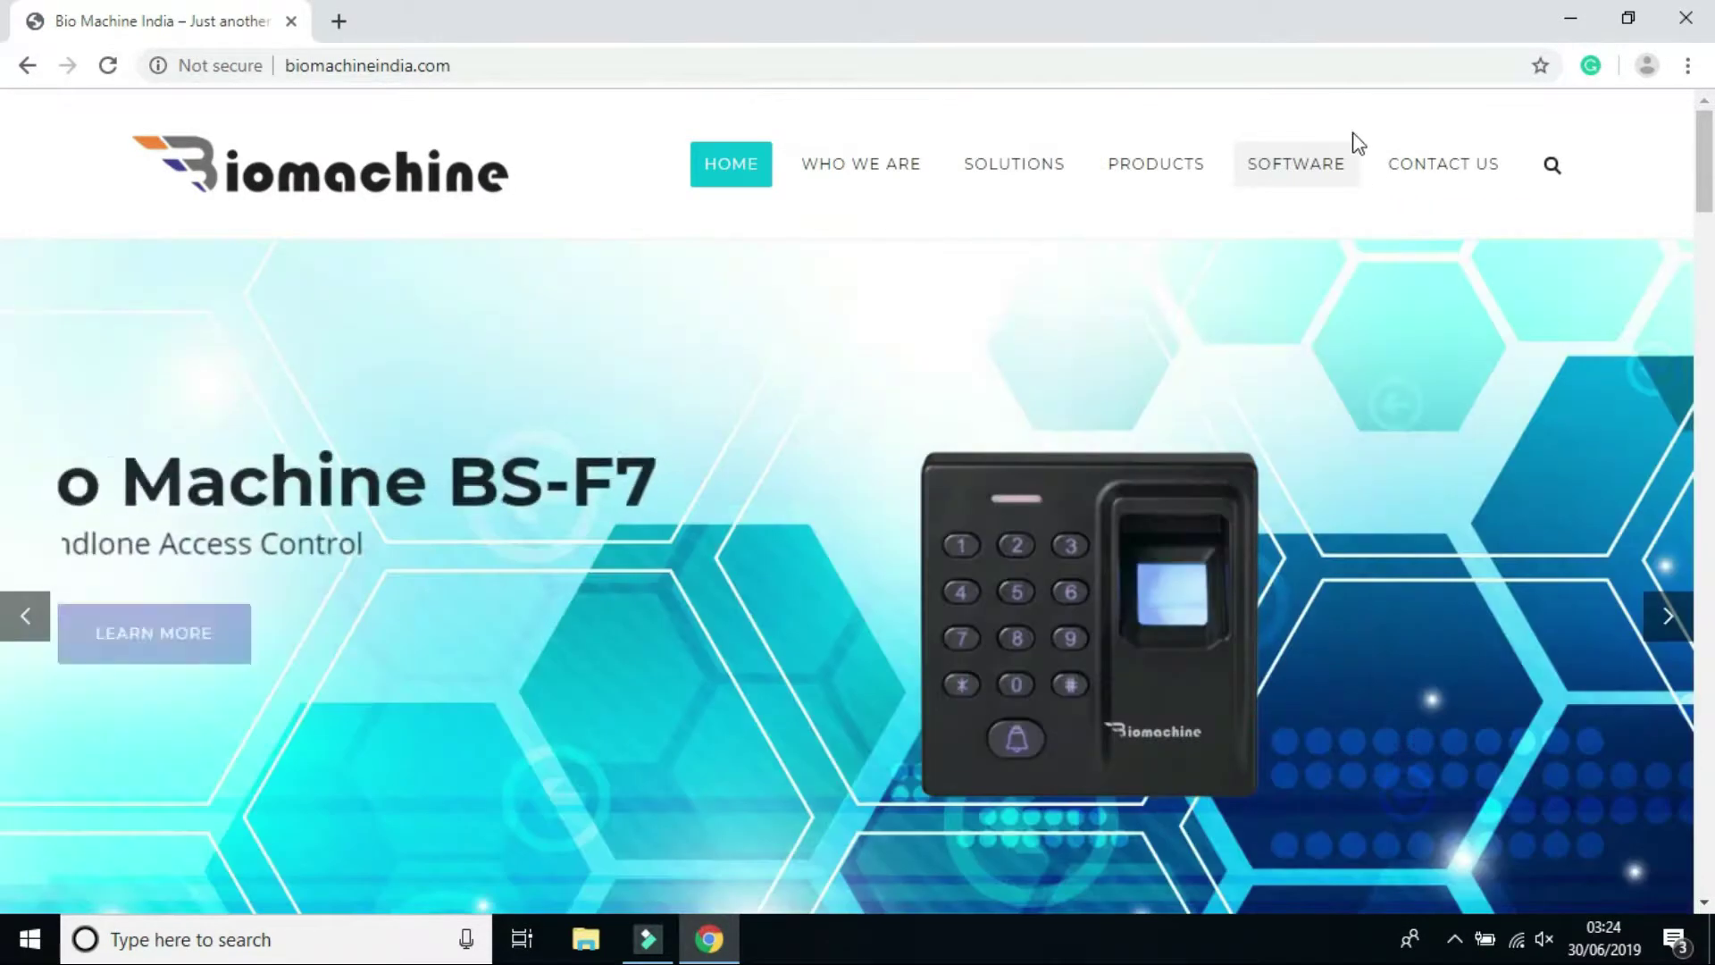
Search Google for 'technodi' in a new tab
{"action": "left_click", "coordinate": [339, 20]}
{"action": "left_click", "coordinate": [348, 55]}
{"action": "type", "text": "technodi"}
{"action": "key", "text": "Return"}
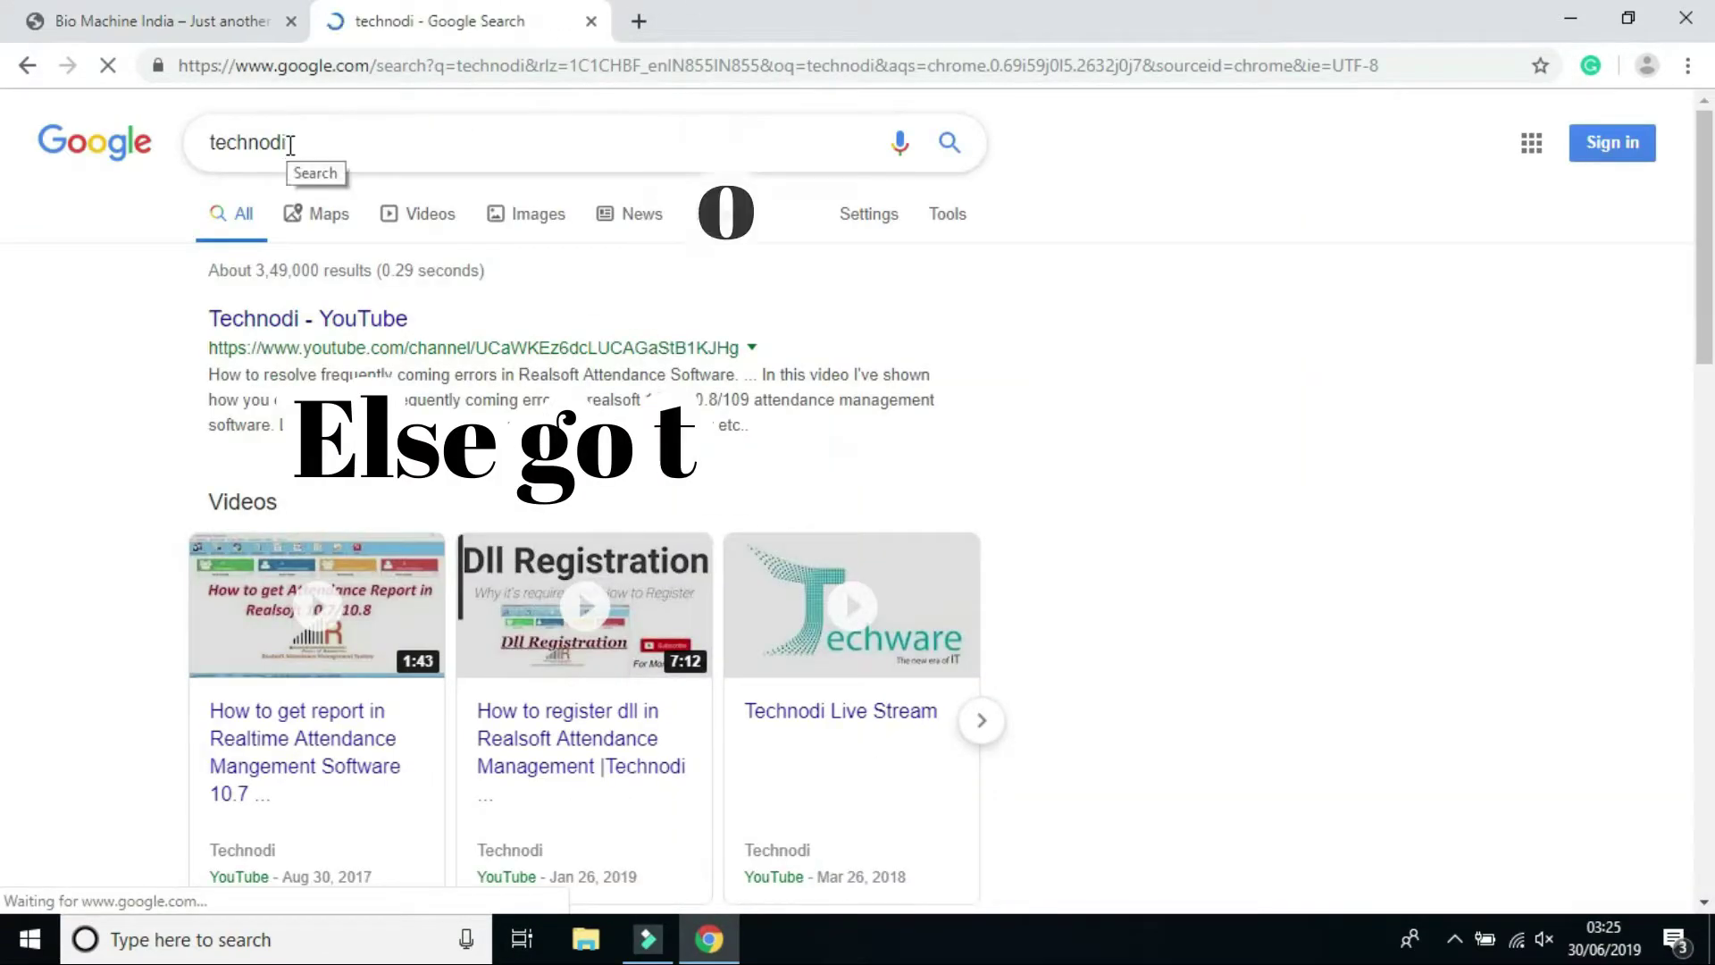
Open Technodi-Blog's Biomachine Biometrics posts and follow the Biomachine Time Track Software Setup link
{"action": "scroll", "coordinate": [845, 590], "scroll_direction": "down", "scroll_amount": 9}
{"action": "scroll", "coordinate": [259, 370], "scroll_direction": "up", "scroll_amount": 2}
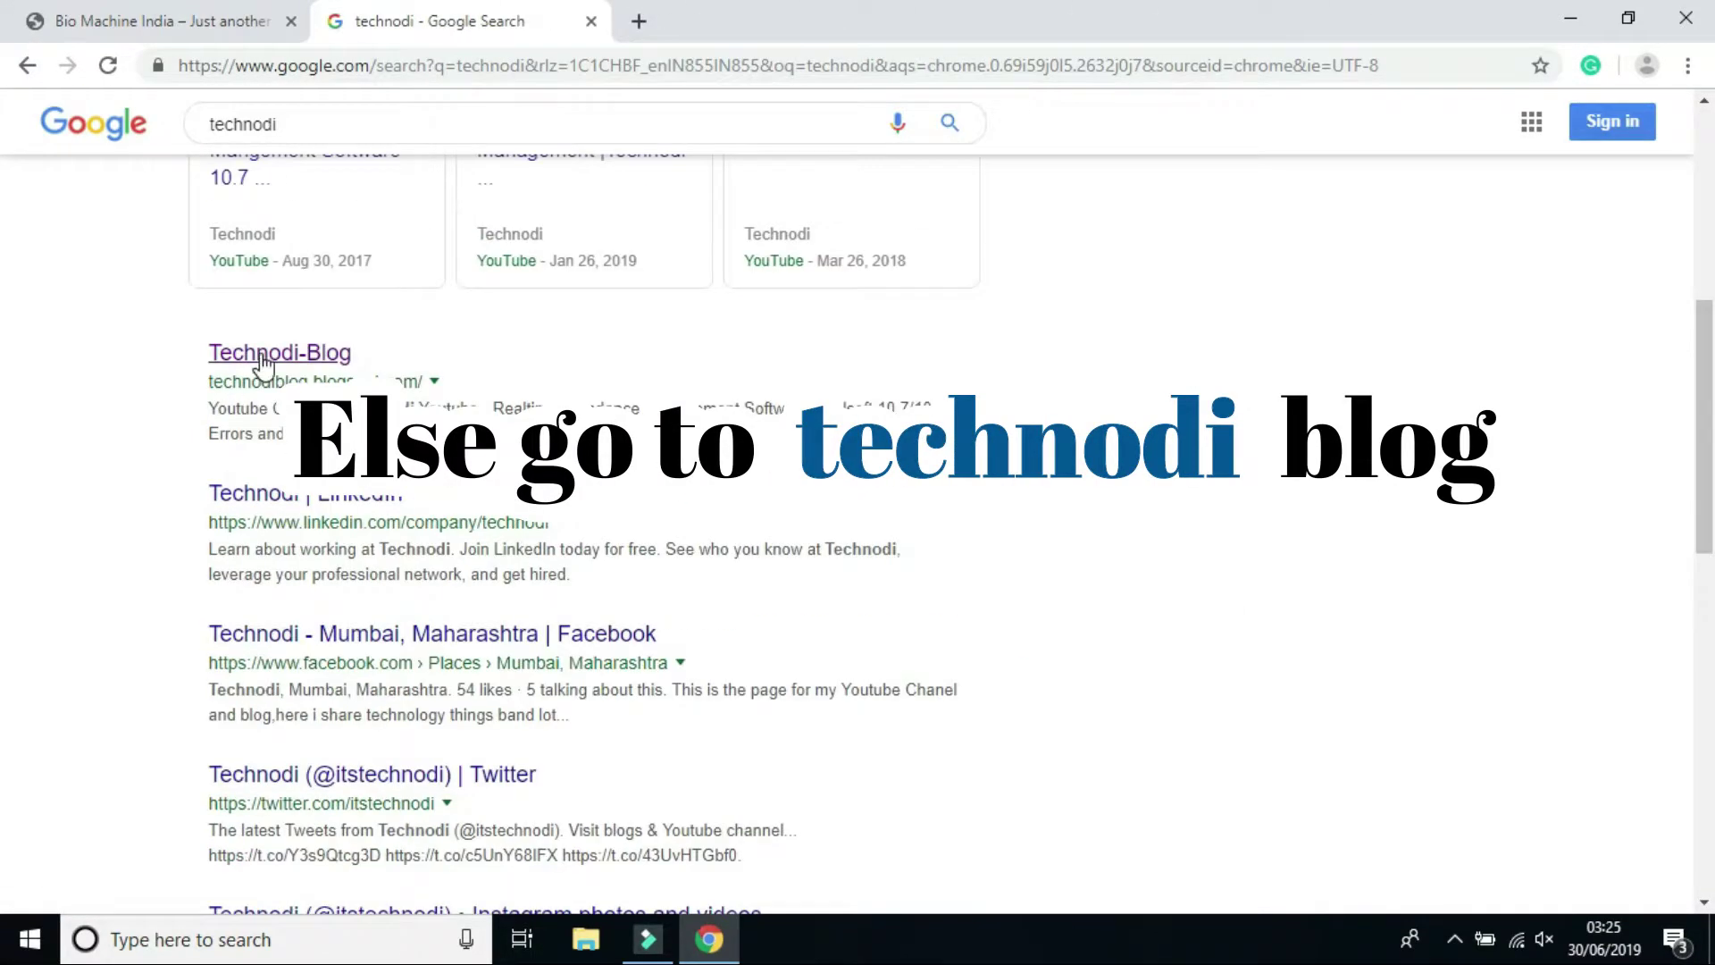
{"action": "left_click", "coordinate": [259, 370]}
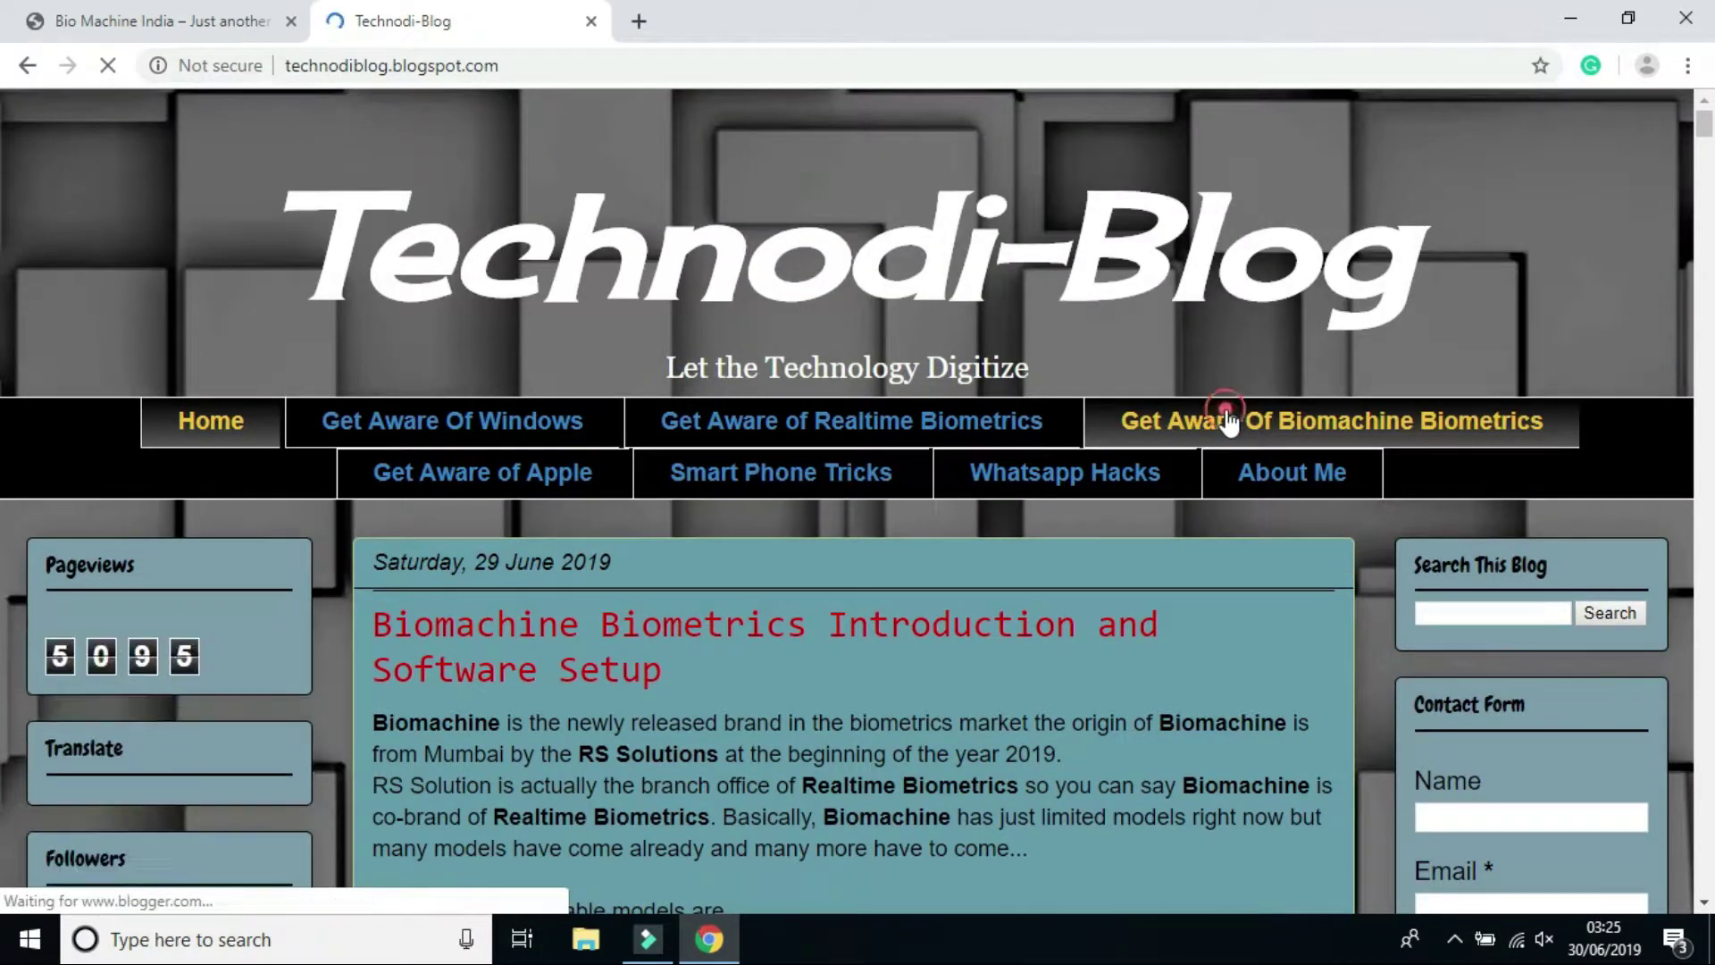
{"action": "left_click", "coordinate": [1226, 421]}
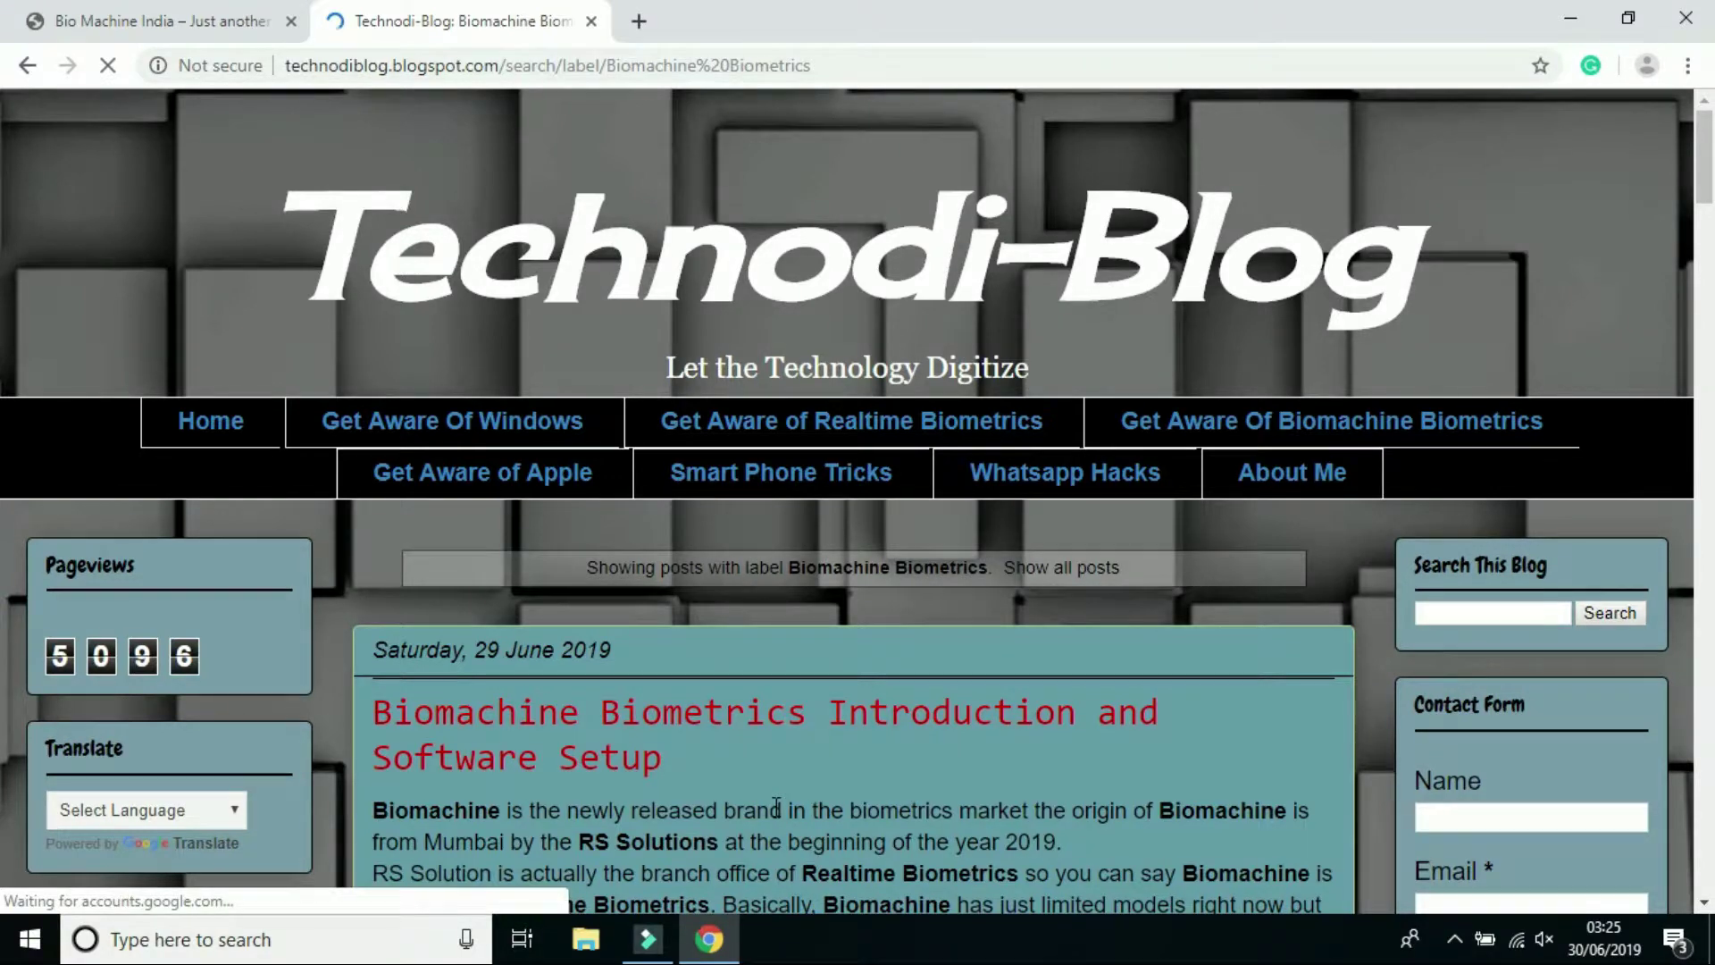
{"action": "scroll", "coordinate": [776, 807], "scroll_direction": "down", "scroll_amount": 10}
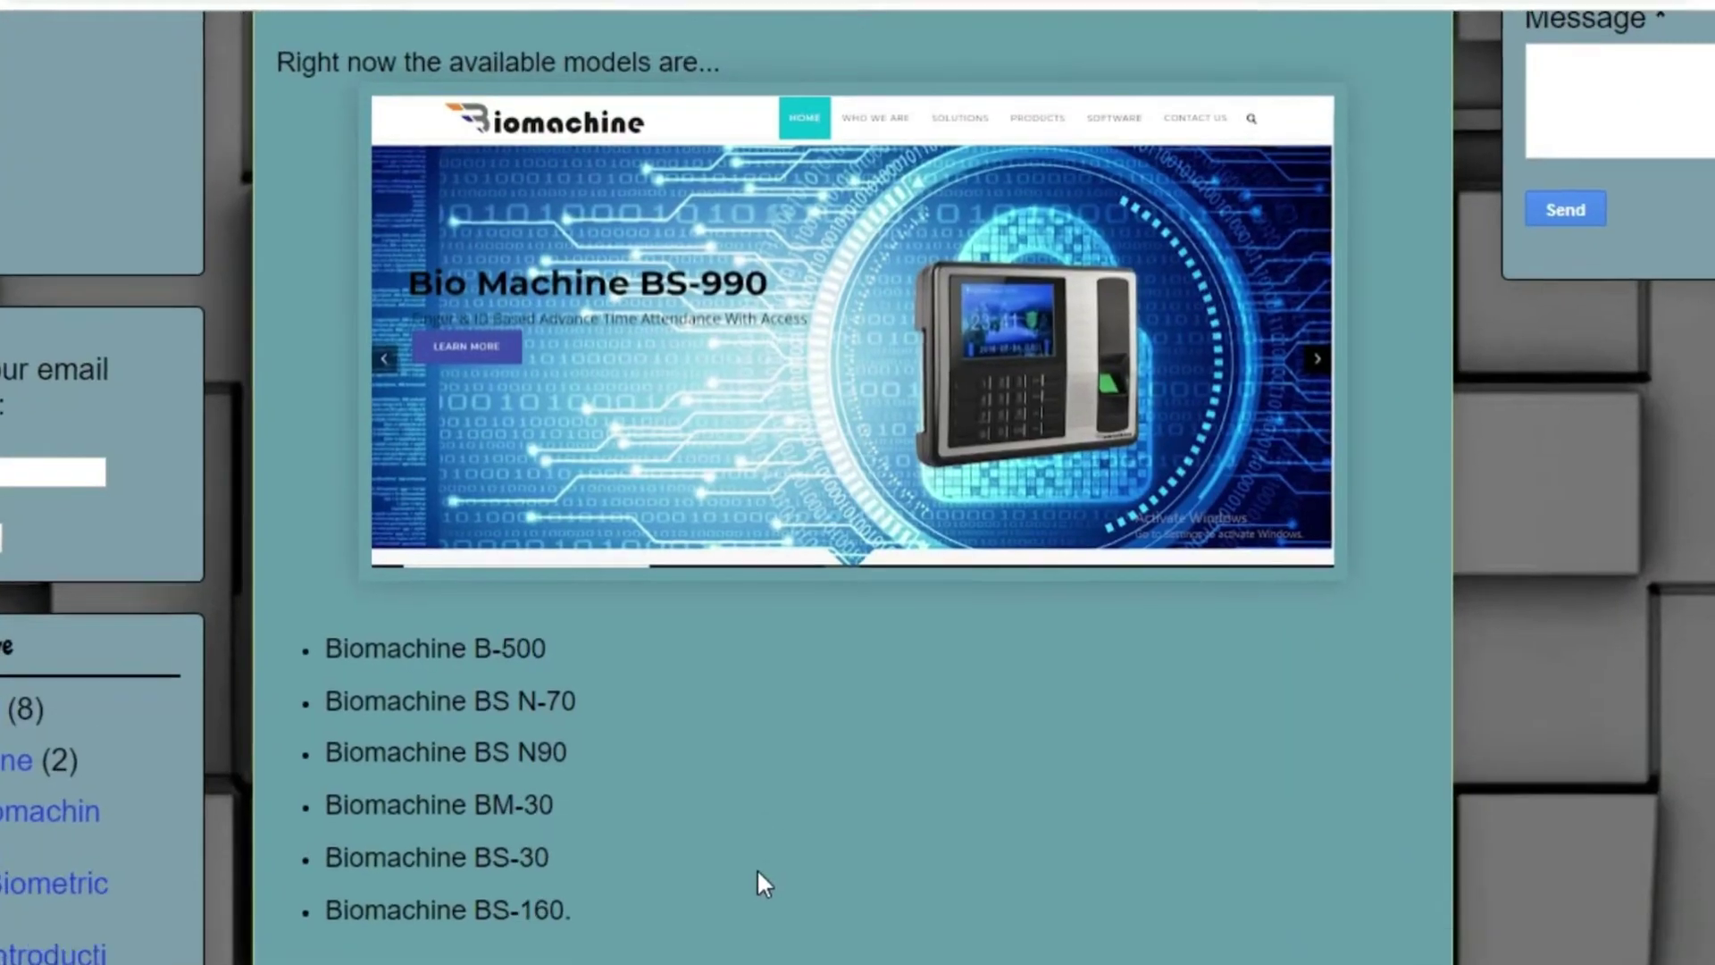
{"action": "scroll", "coordinate": [753, 898], "scroll_direction": "down", "scroll_amount": 4}
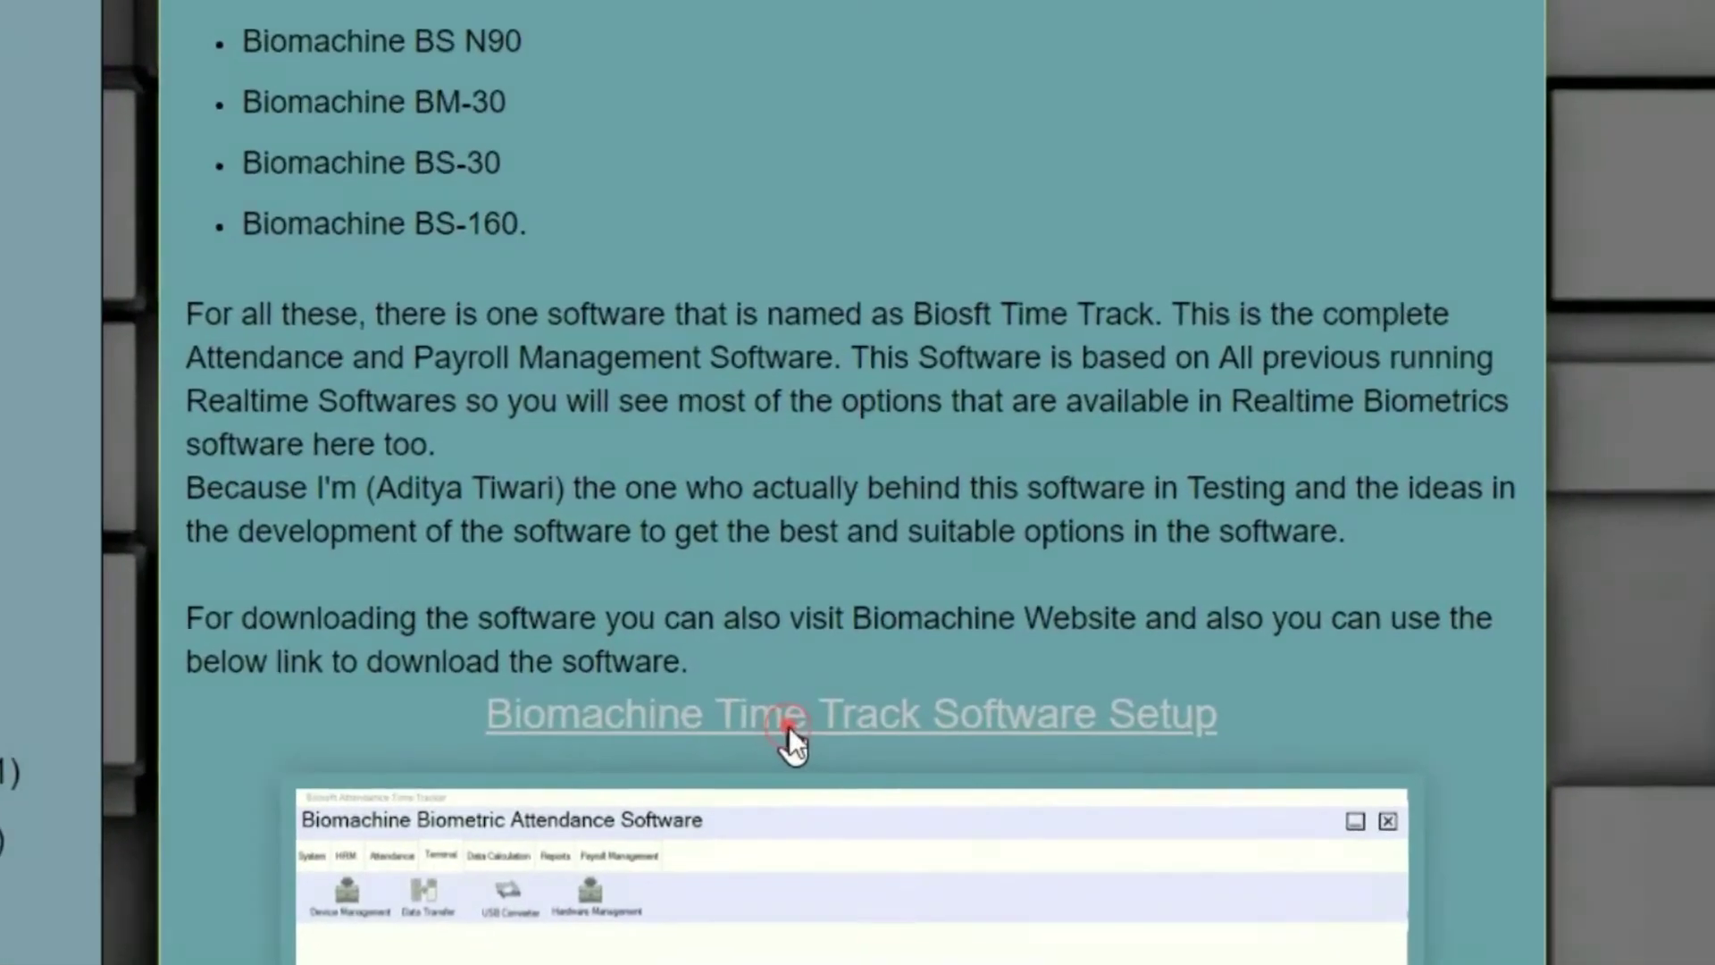
{"action": "left_click", "coordinate": [771, 795]}
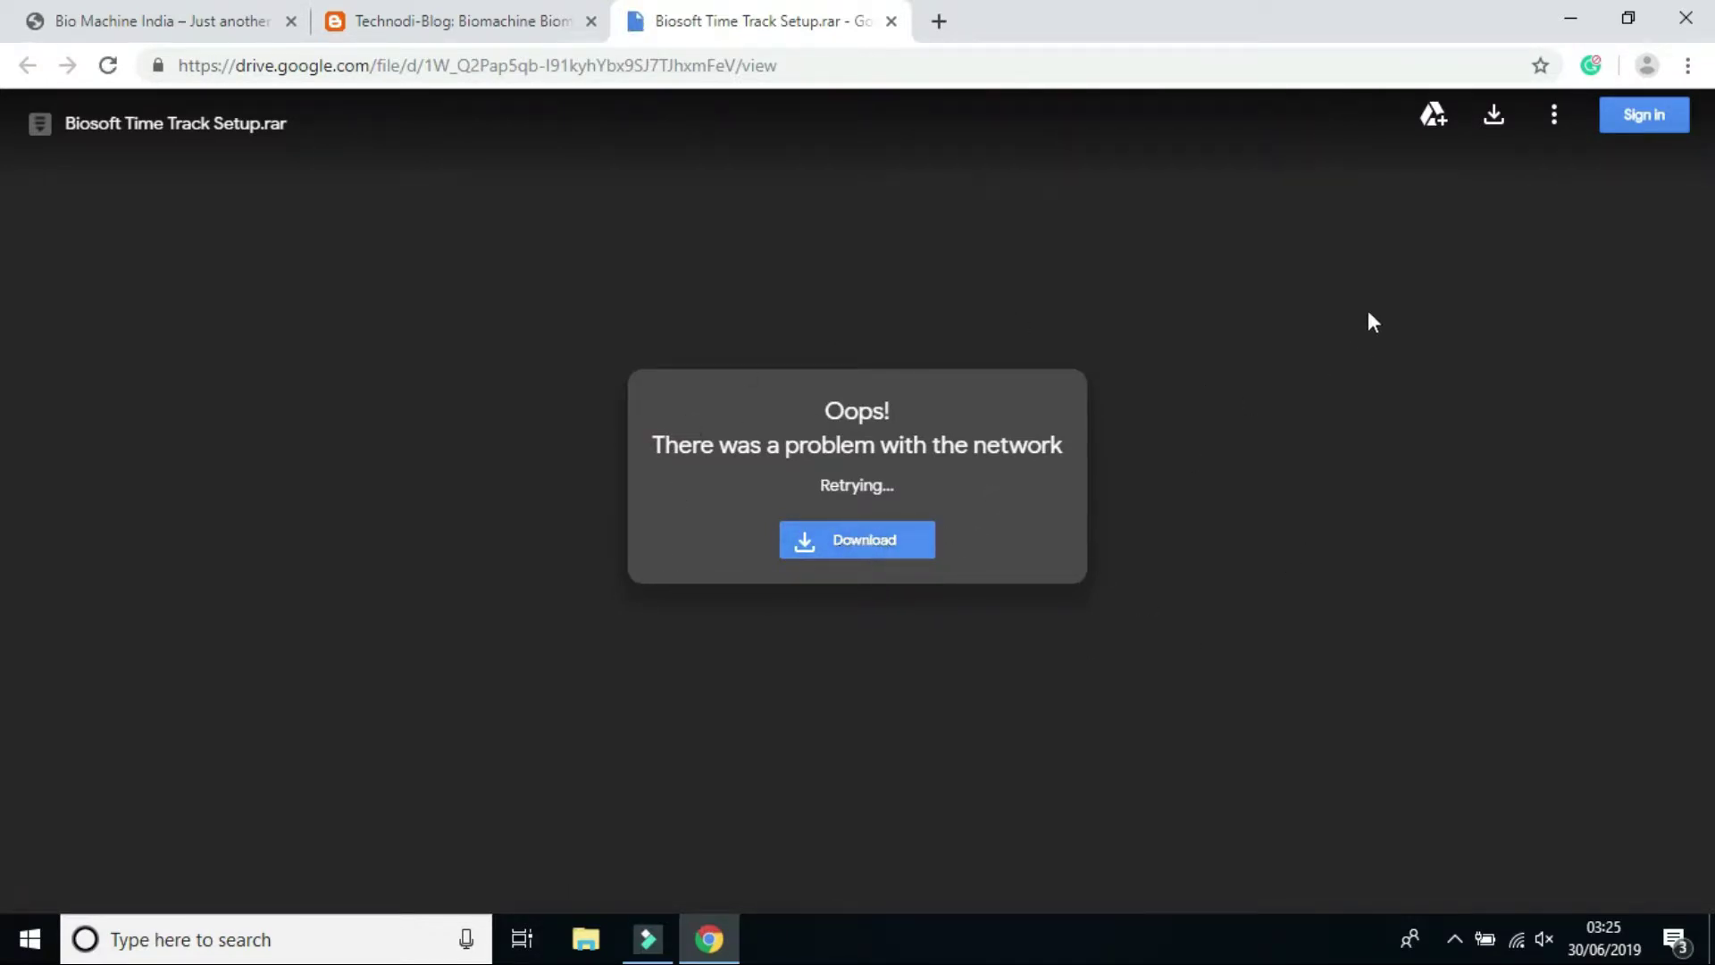
Extract the Biosoft Time Track Setup archive in folder 29062019 with Extract Here
{"action": "left_click", "coordinate": [1566, 20]}
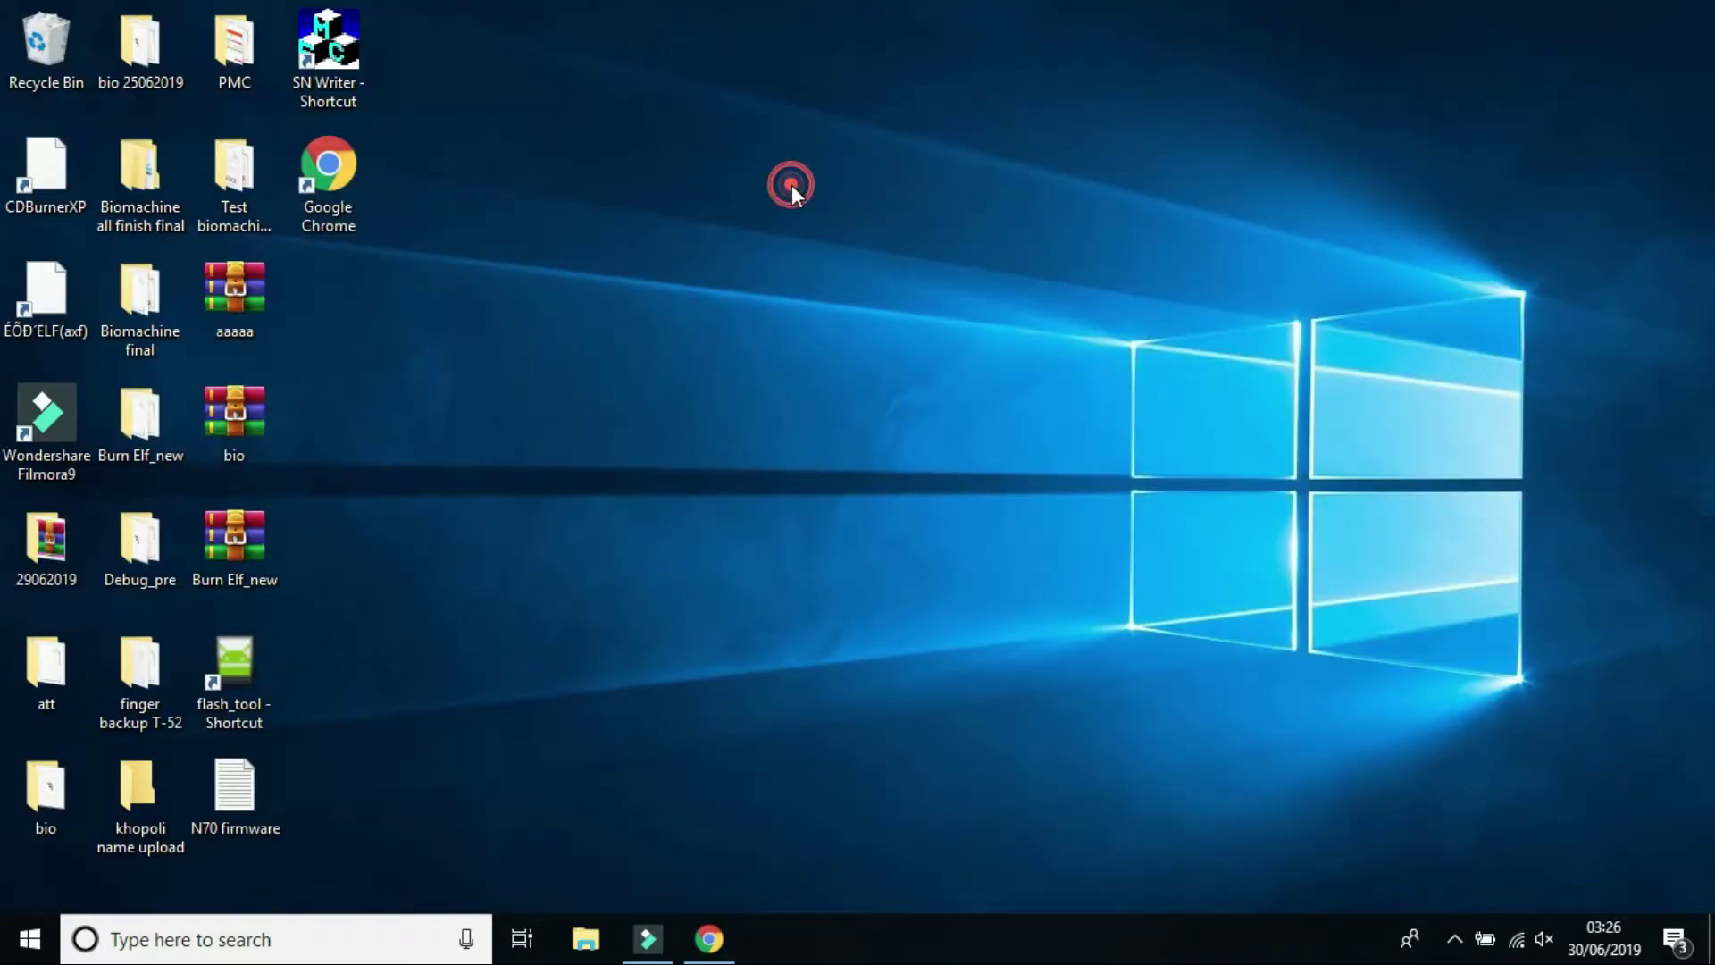
{"action": "double_click", "coordinate": [40, 558]}
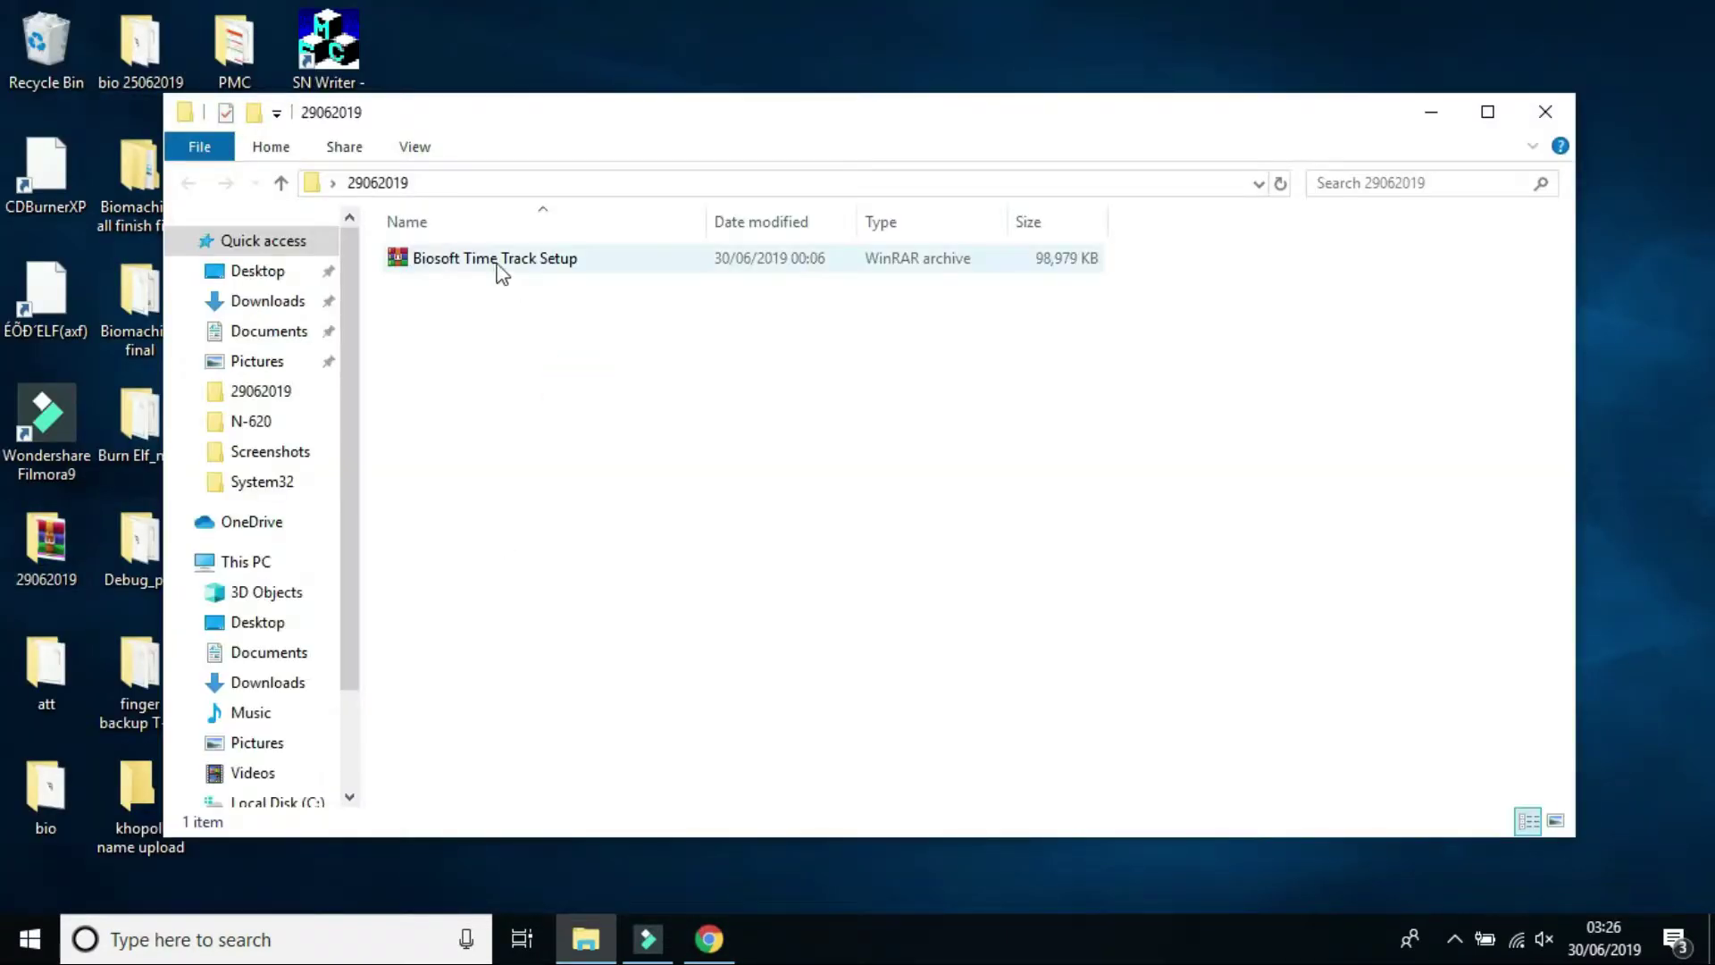
{"action": "right_click", "coordinate": [457, 260]}
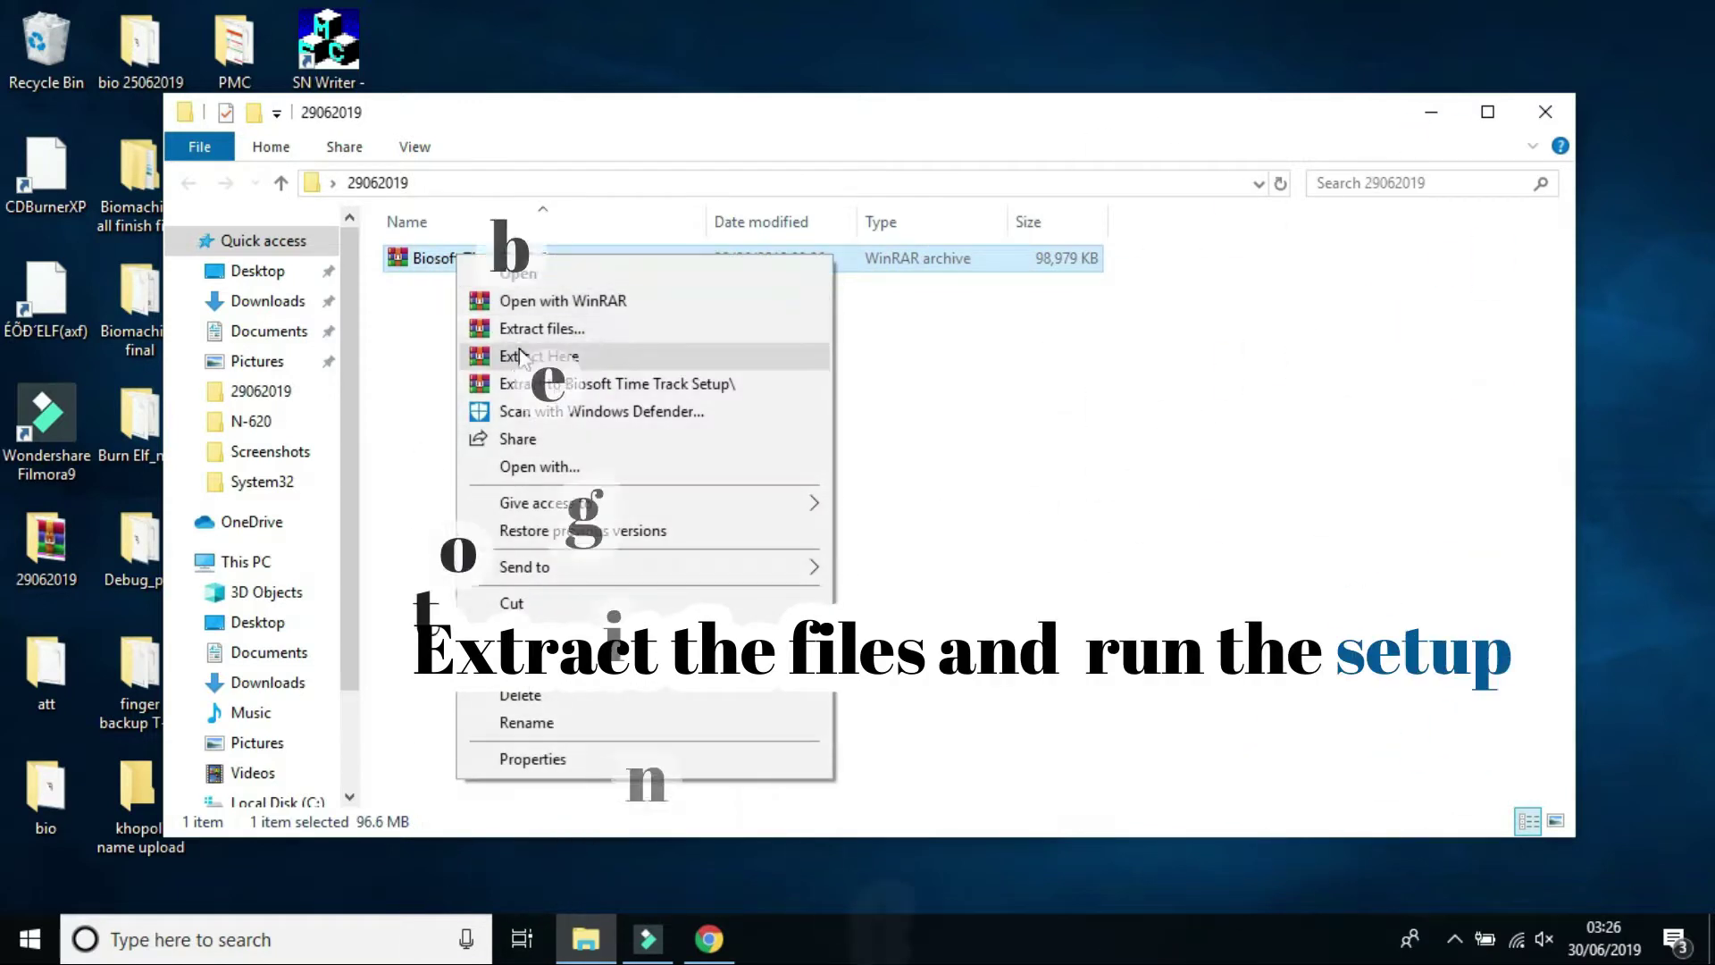
{"action": "left_click", "coordinate": [519, 353]}
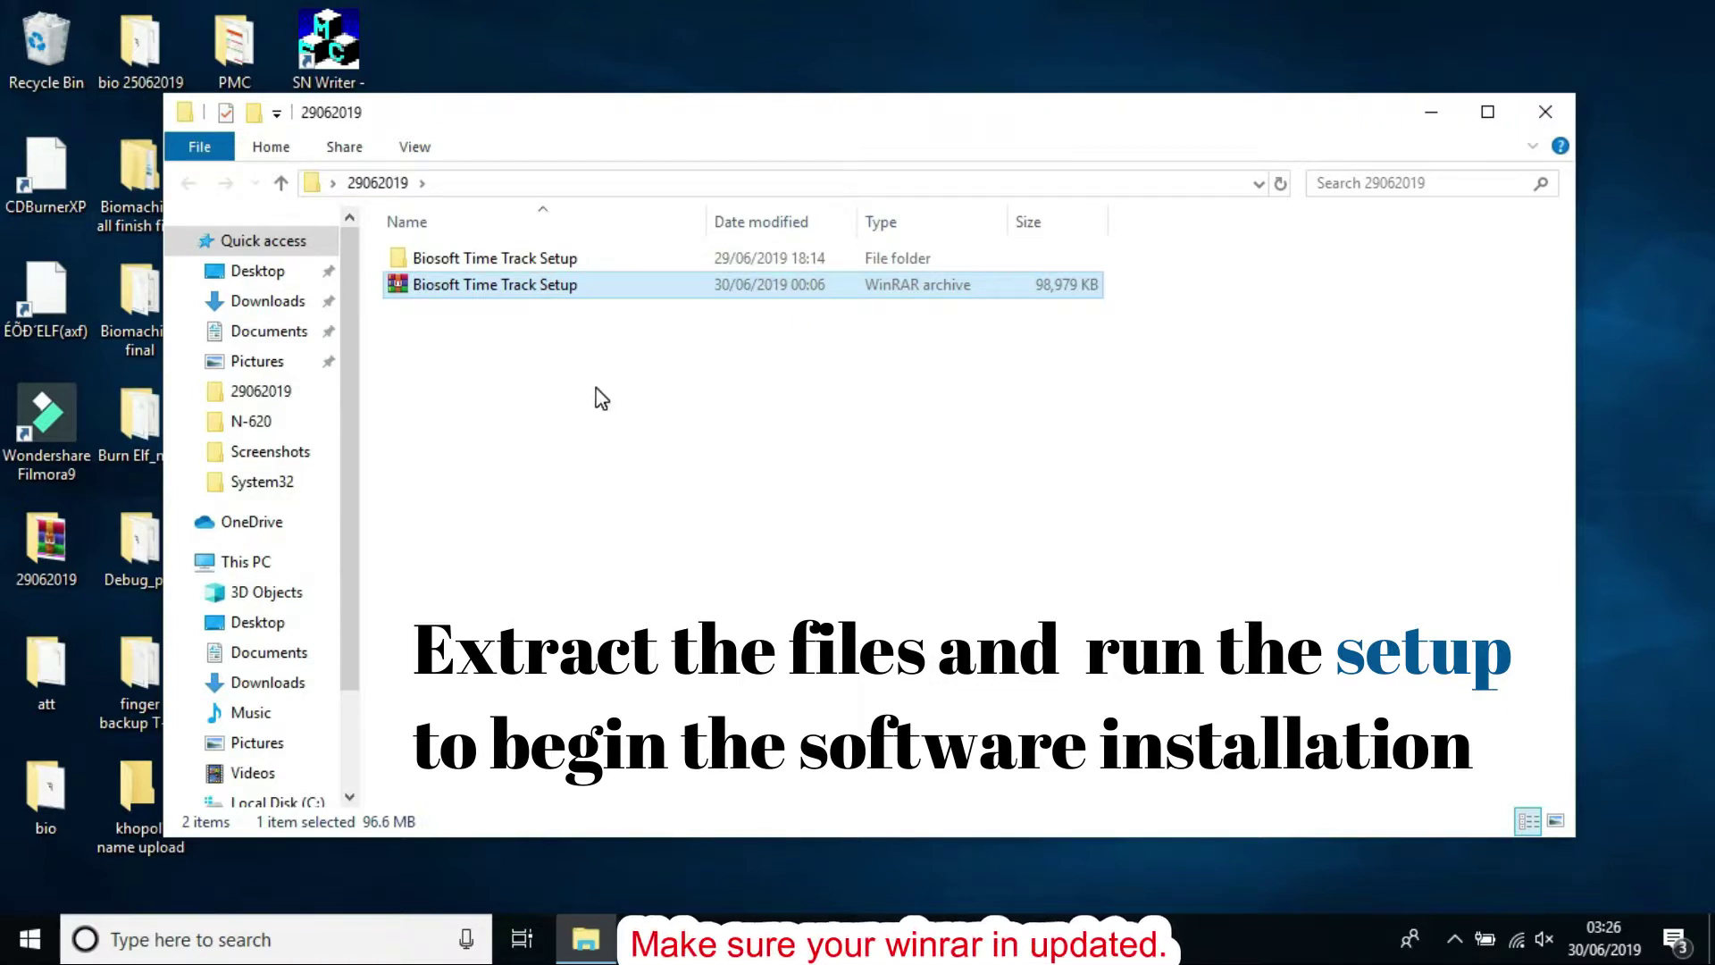
Open the extracted Biosoft Time Track Setup folder maximized and select setup
{"action": "double_click", "coordinate": [511, 259]}
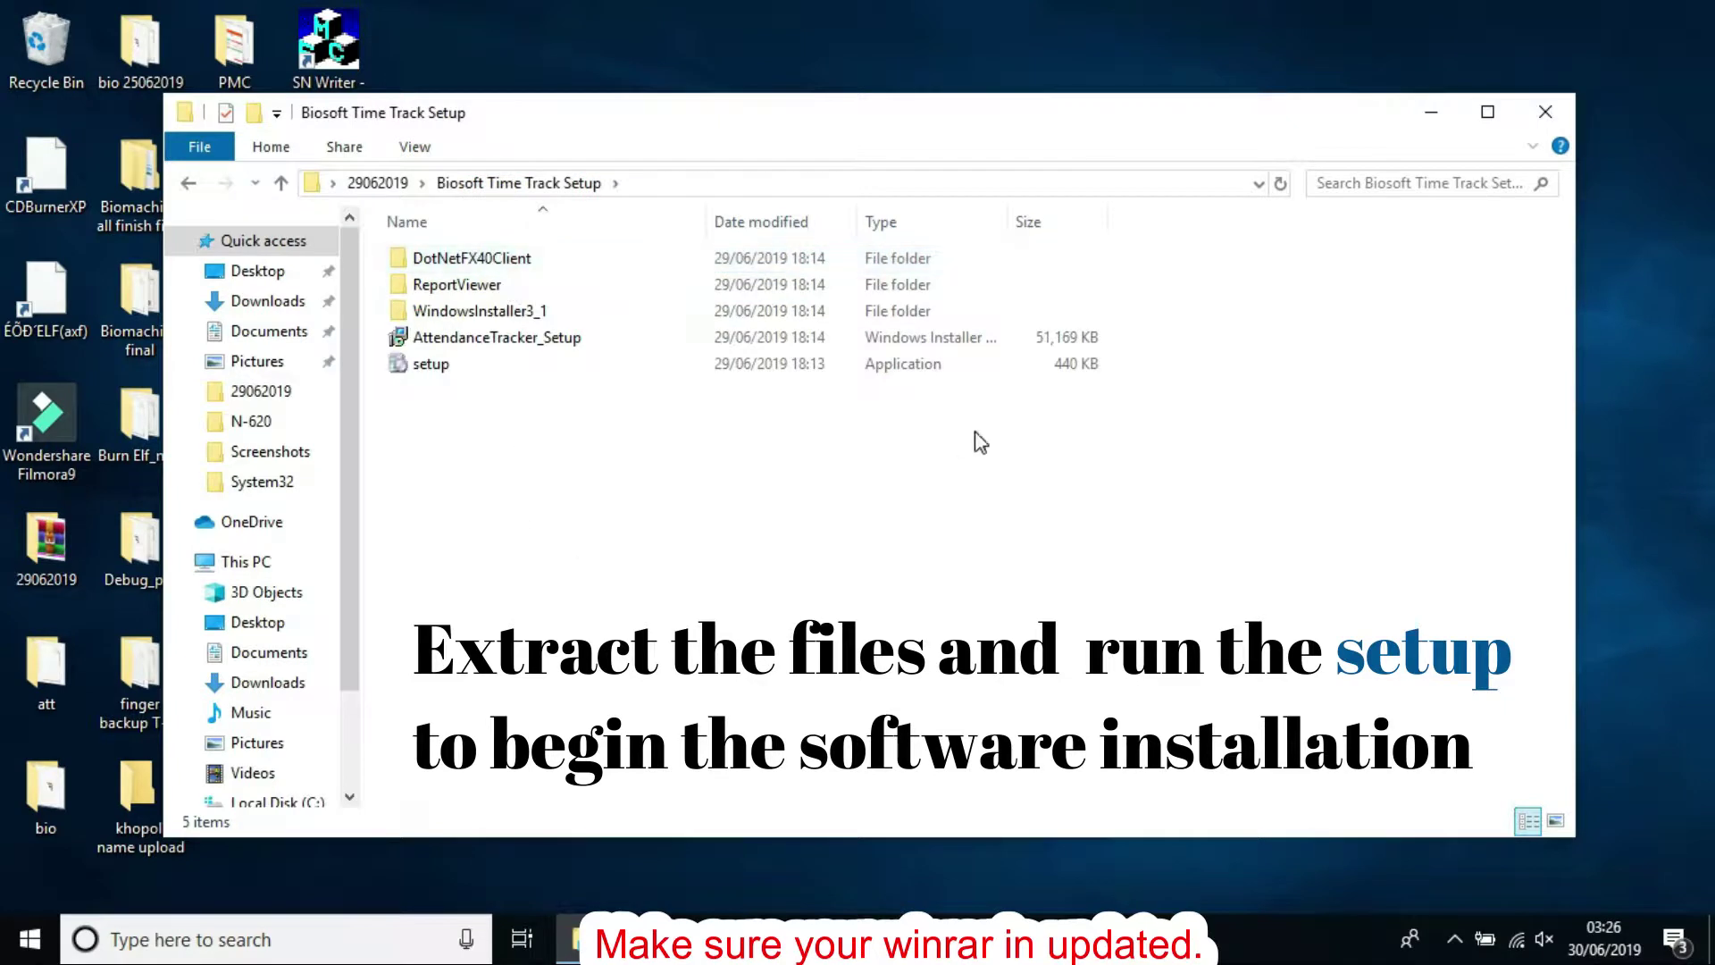
{"action": "left_click", "coordinate": [1487, 111]}
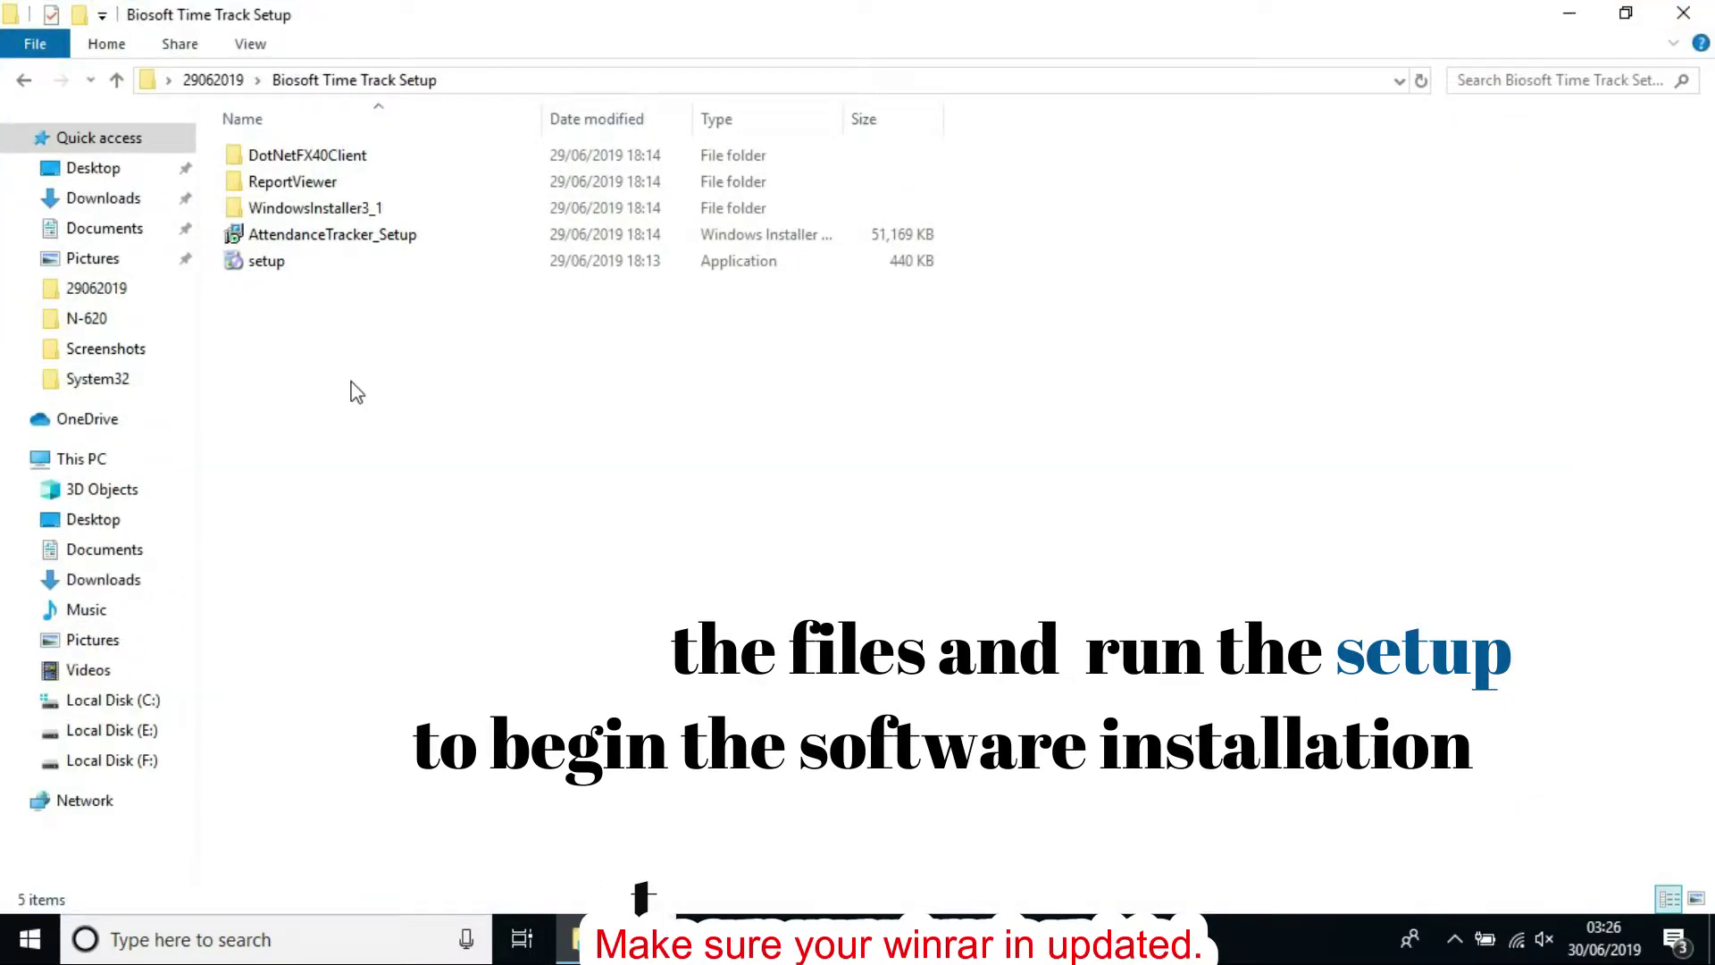
{"action": "left_click", "coordinate": [262, 267]}
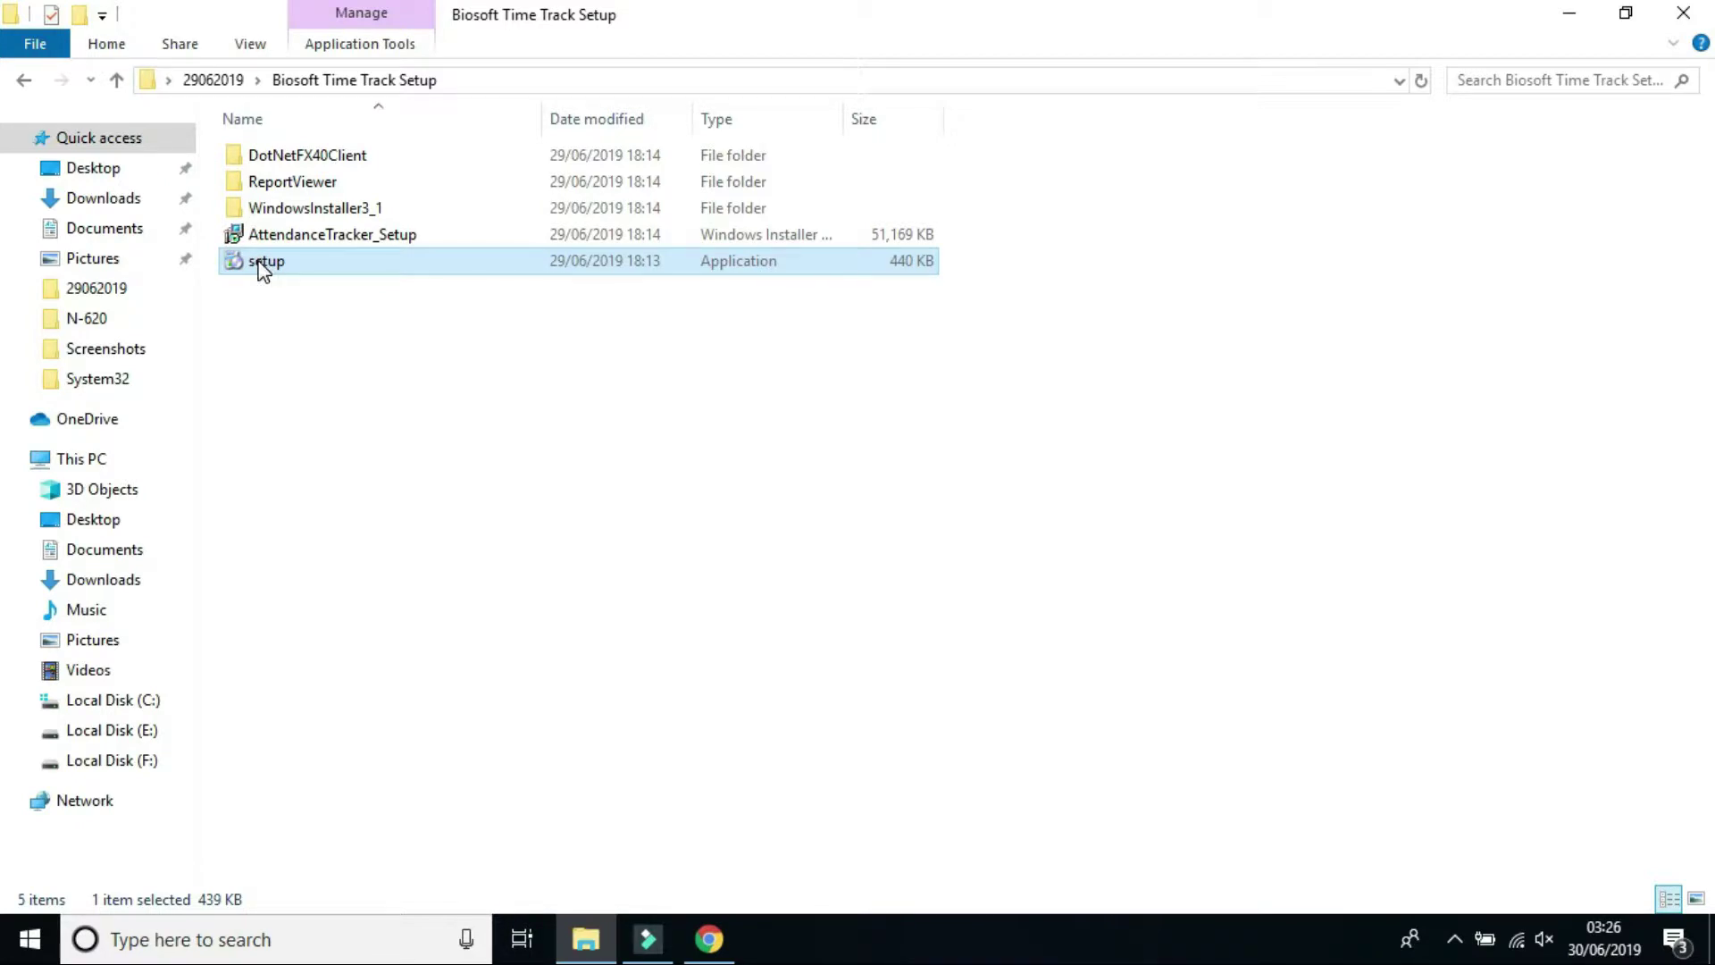
Run setup, accept the Report Viewer license, and close the extracted folder window
{"action": "right_click", "coordinate": [261, 270]}
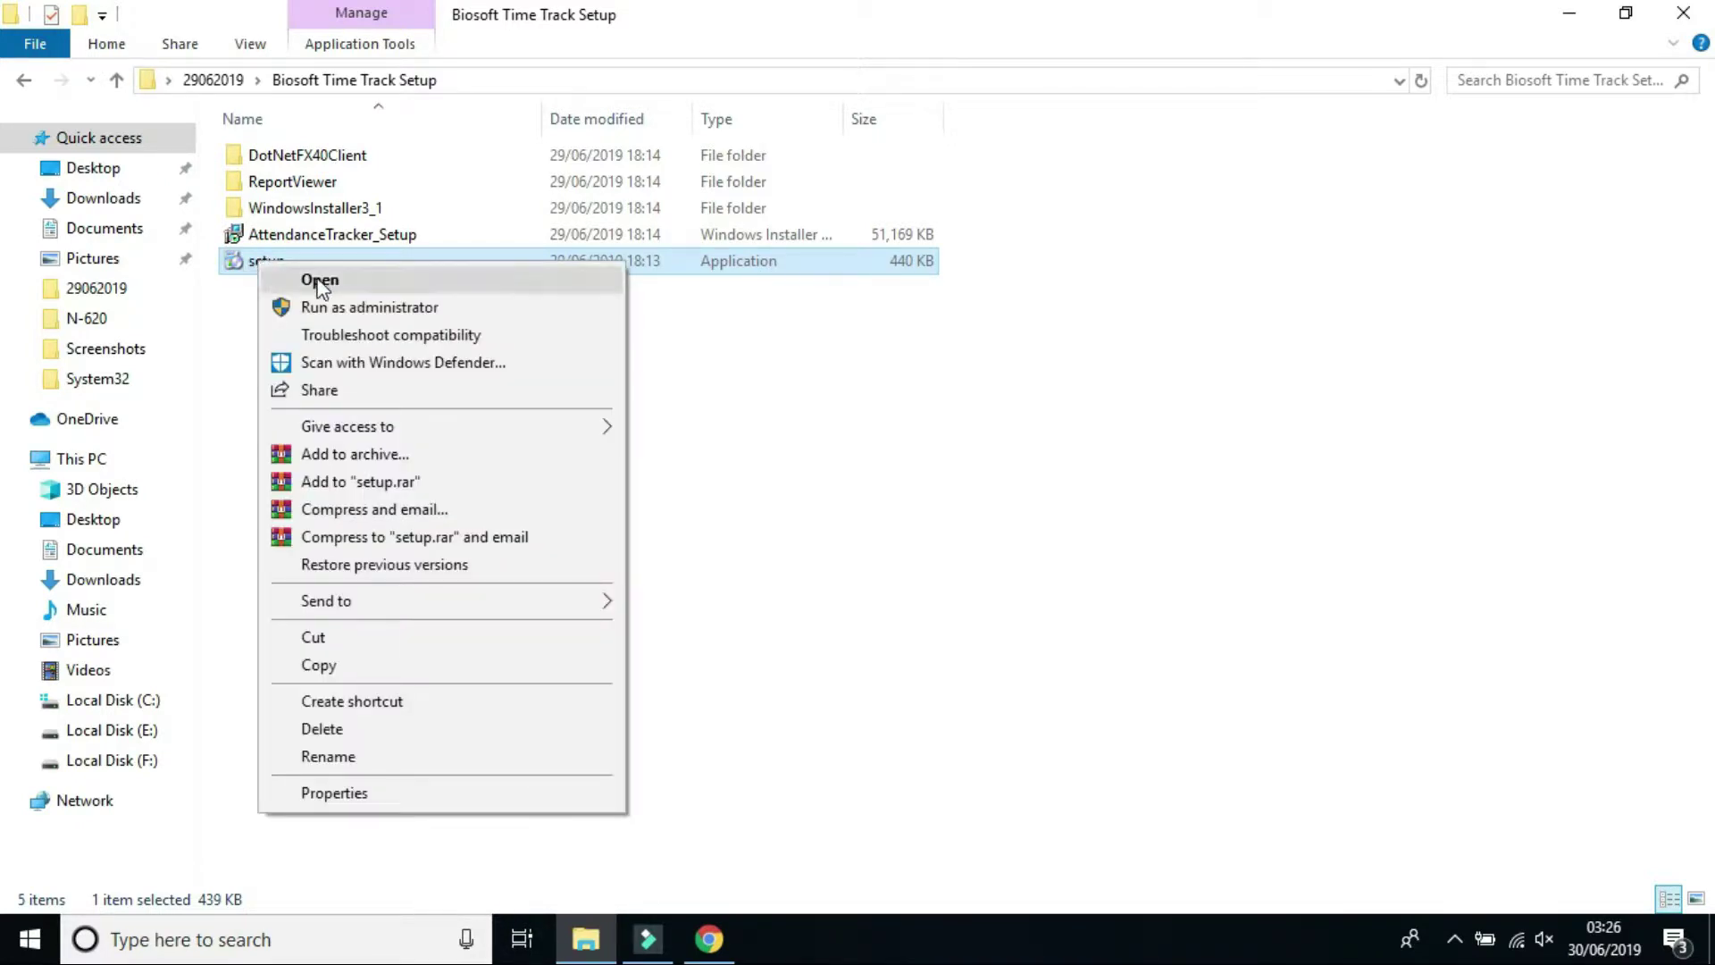
{"action": "left_click", "coordinate": [321, 280]}
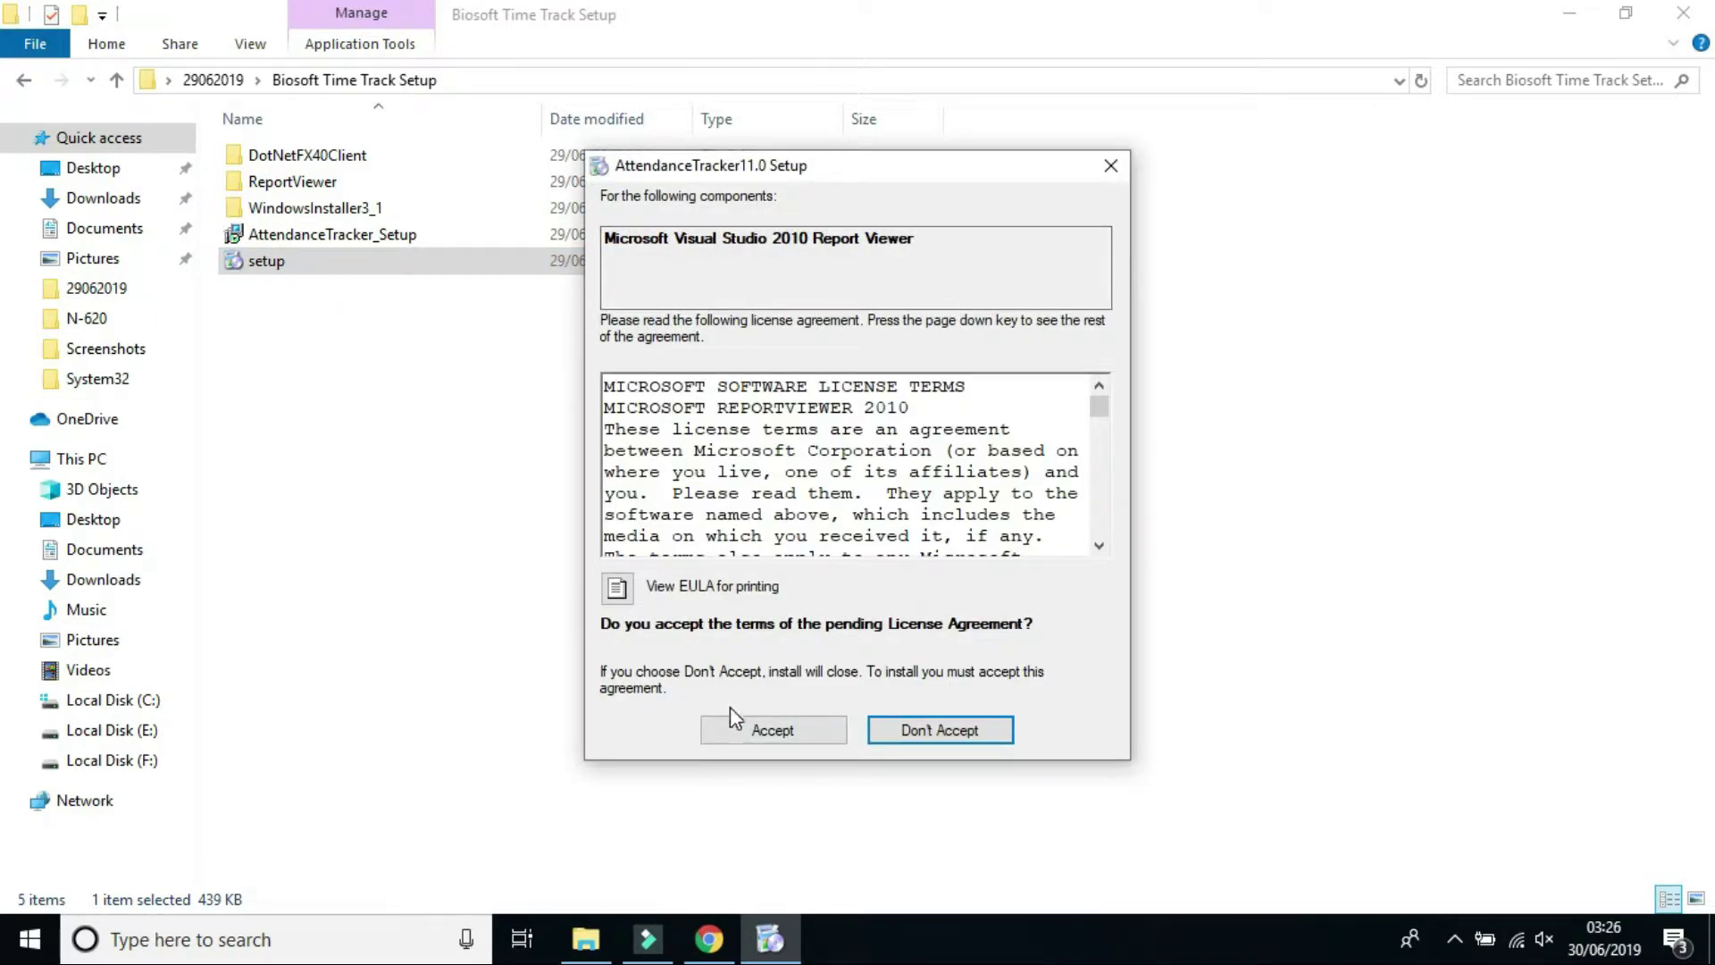
{"action": "left_click", "coordinate": [766, 730]}
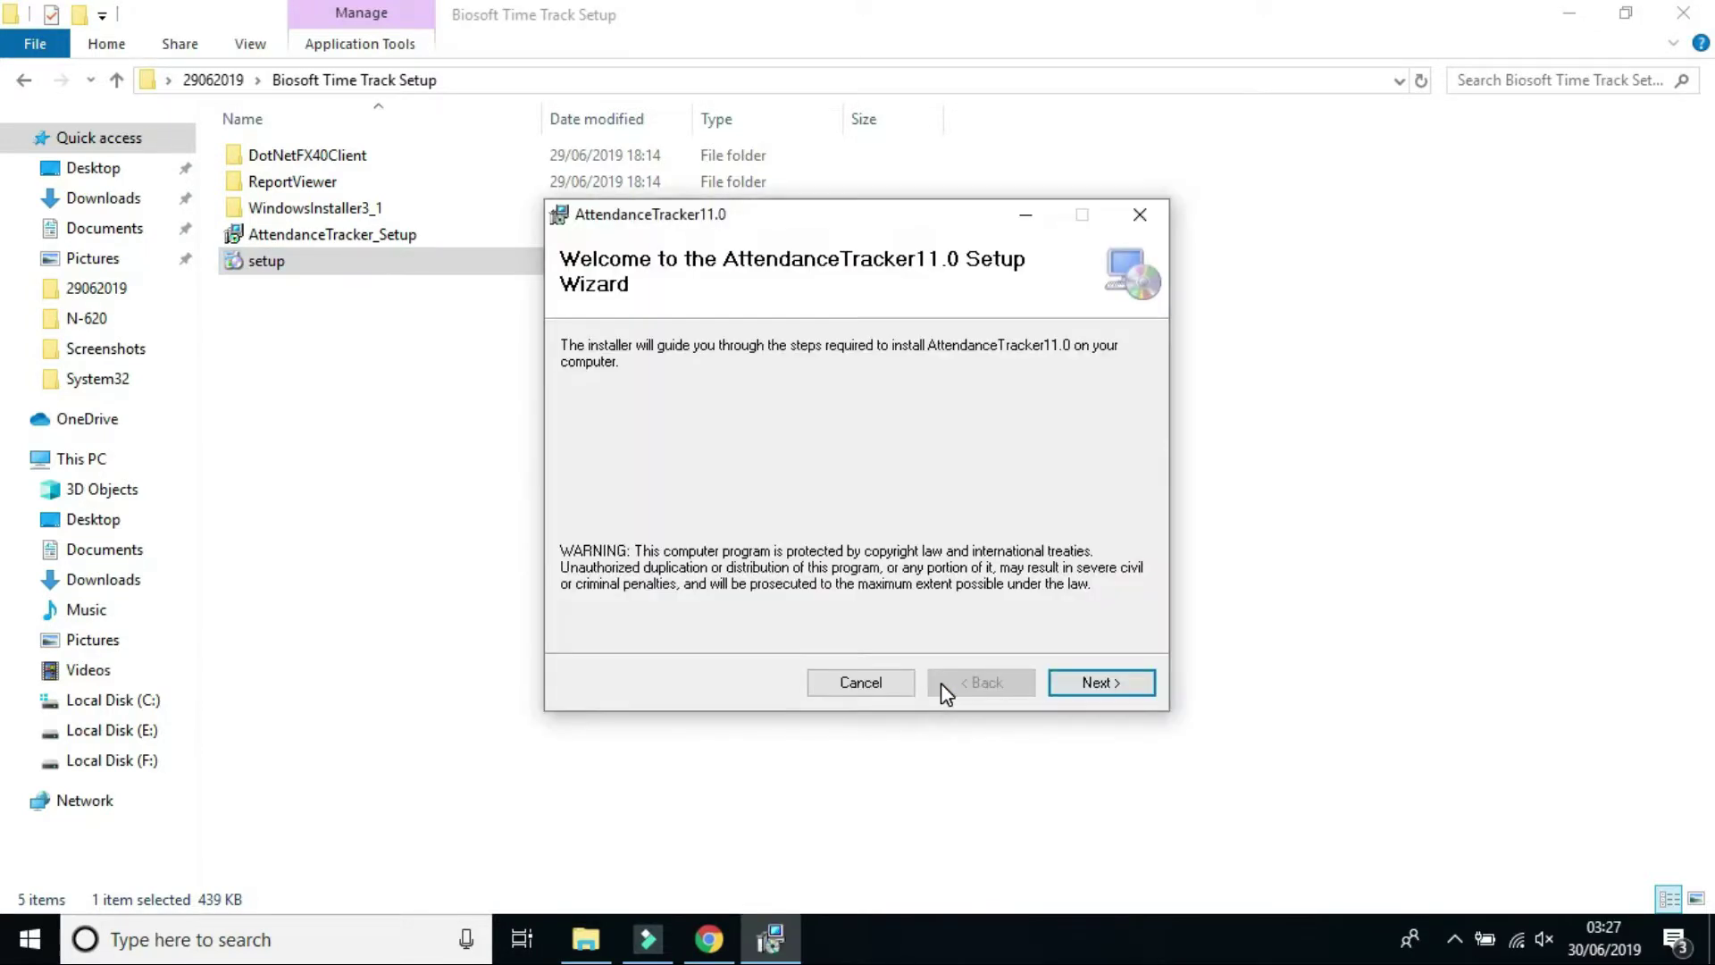
{"action": "left_click", "coordinate": [1686, 14]}
{"action": "left_click", "coordinate": [1689, 16]}
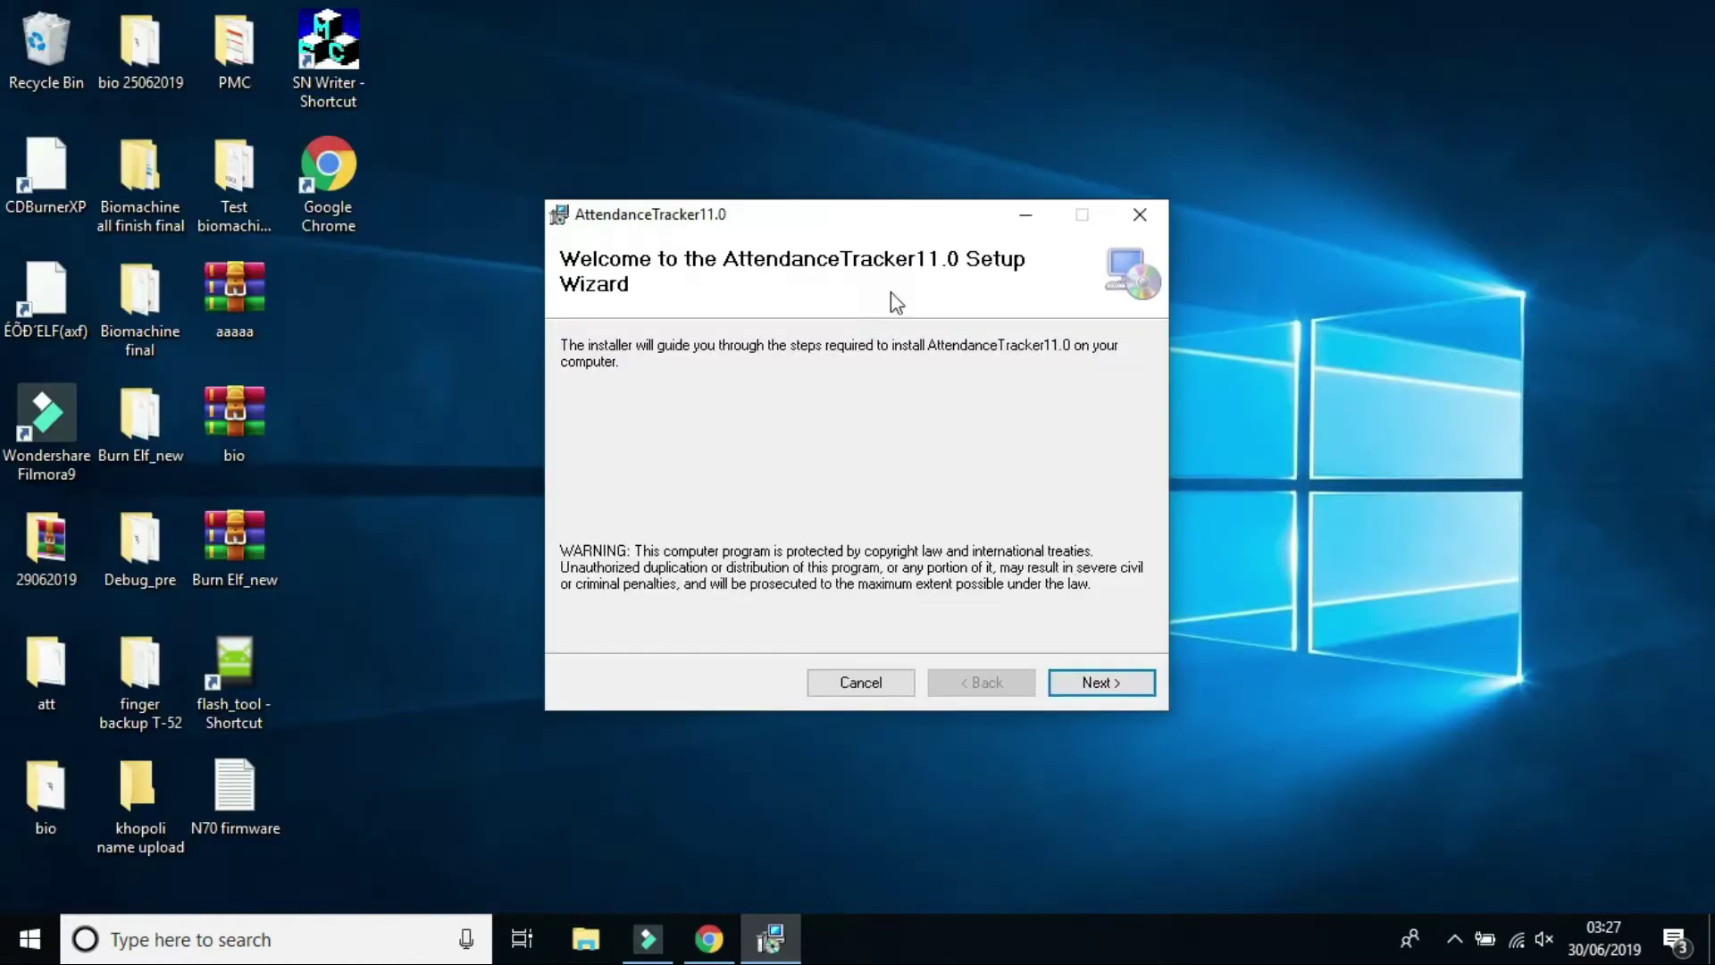
Install AttendanceTracker11.0 into the default BioMachine Attendance folder and close the finished installer
{"action": "left_click", "coordinate": [1098, 688]}
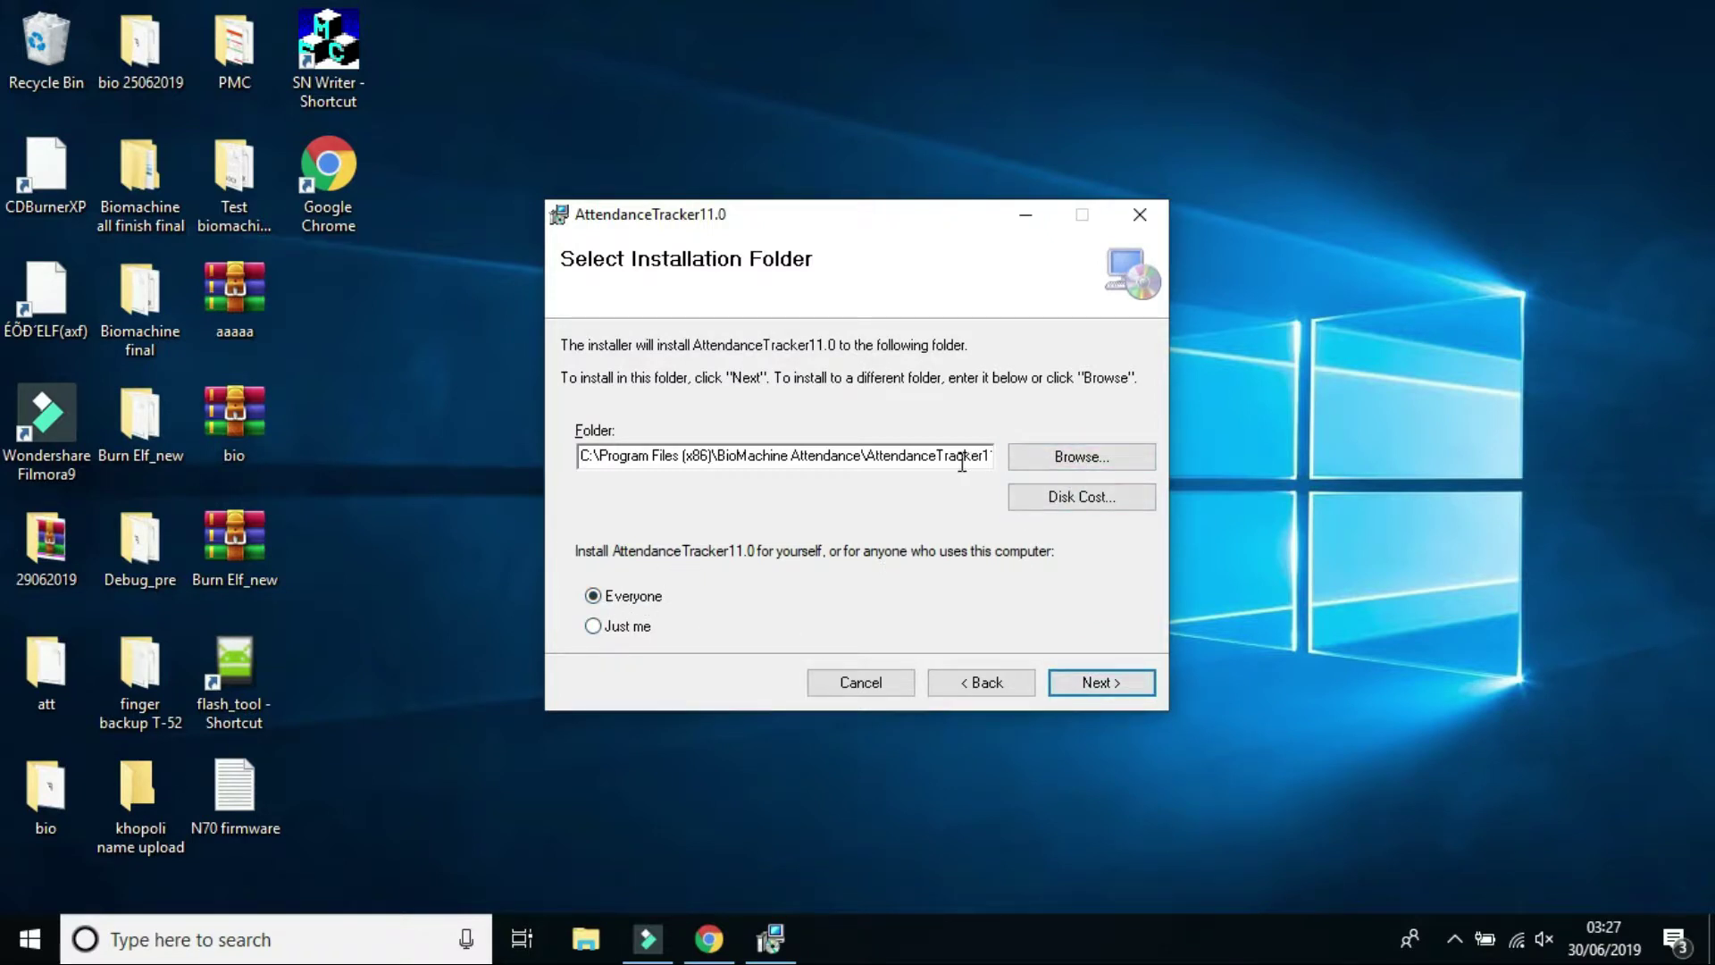
{"action": "left_click", "coordinate": [1059, 455]}
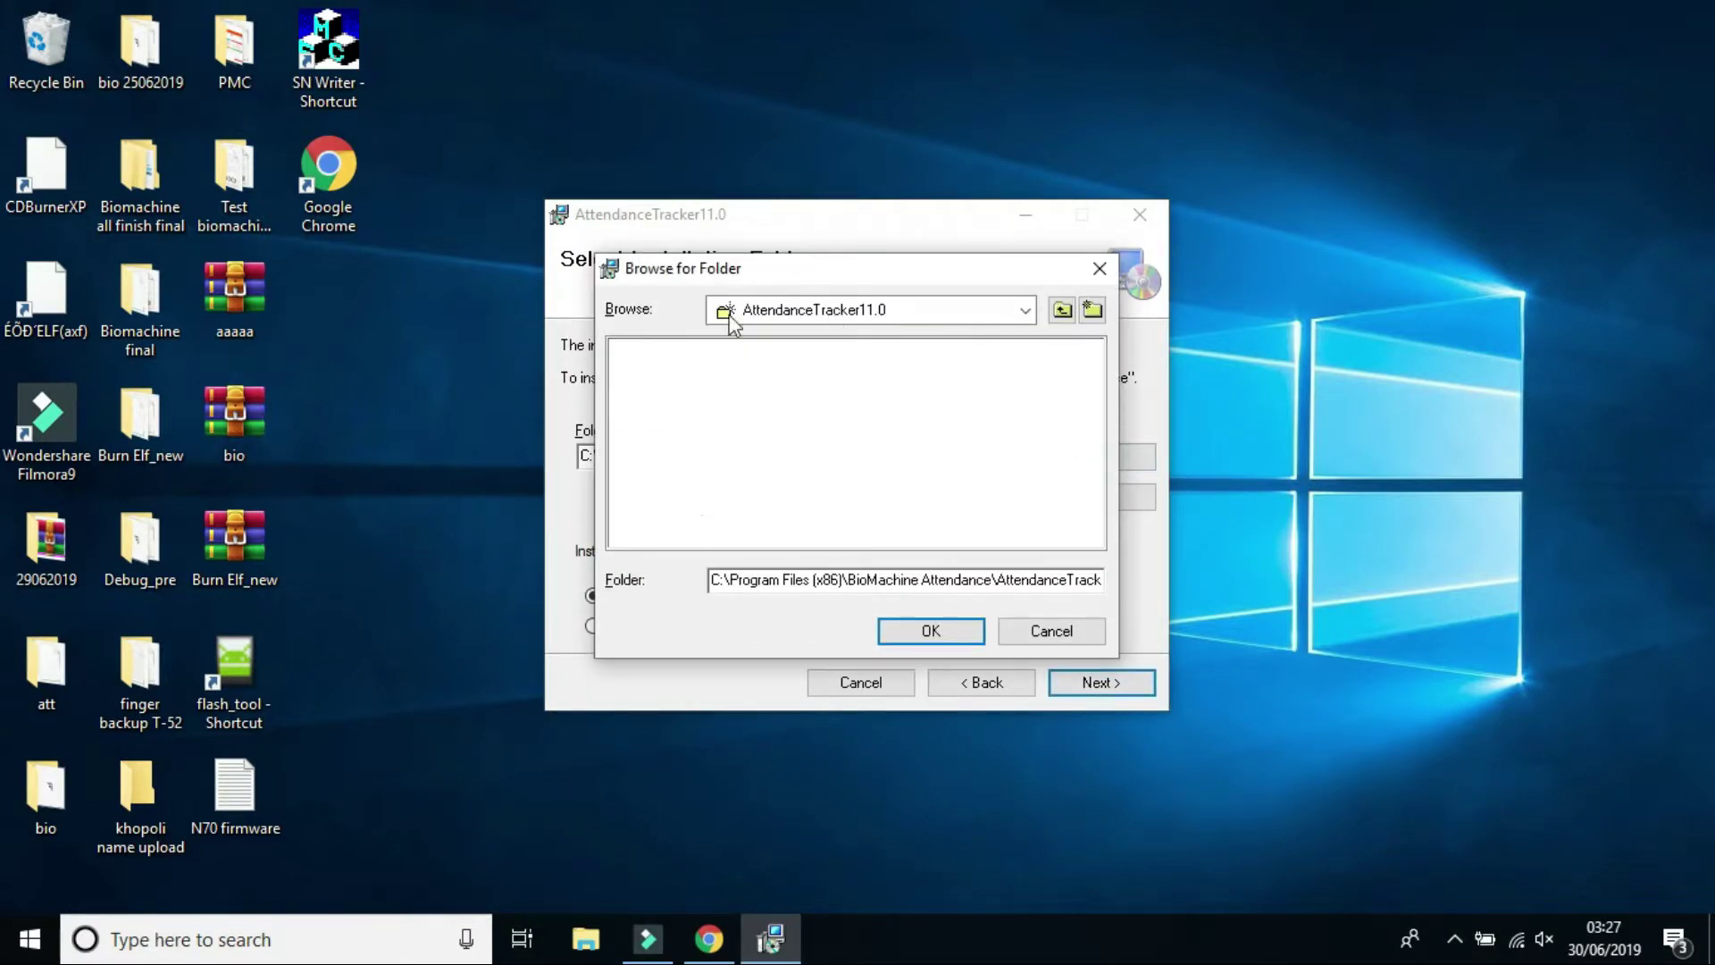
{"action": "left_click", "coordinate": [1074, 633]}
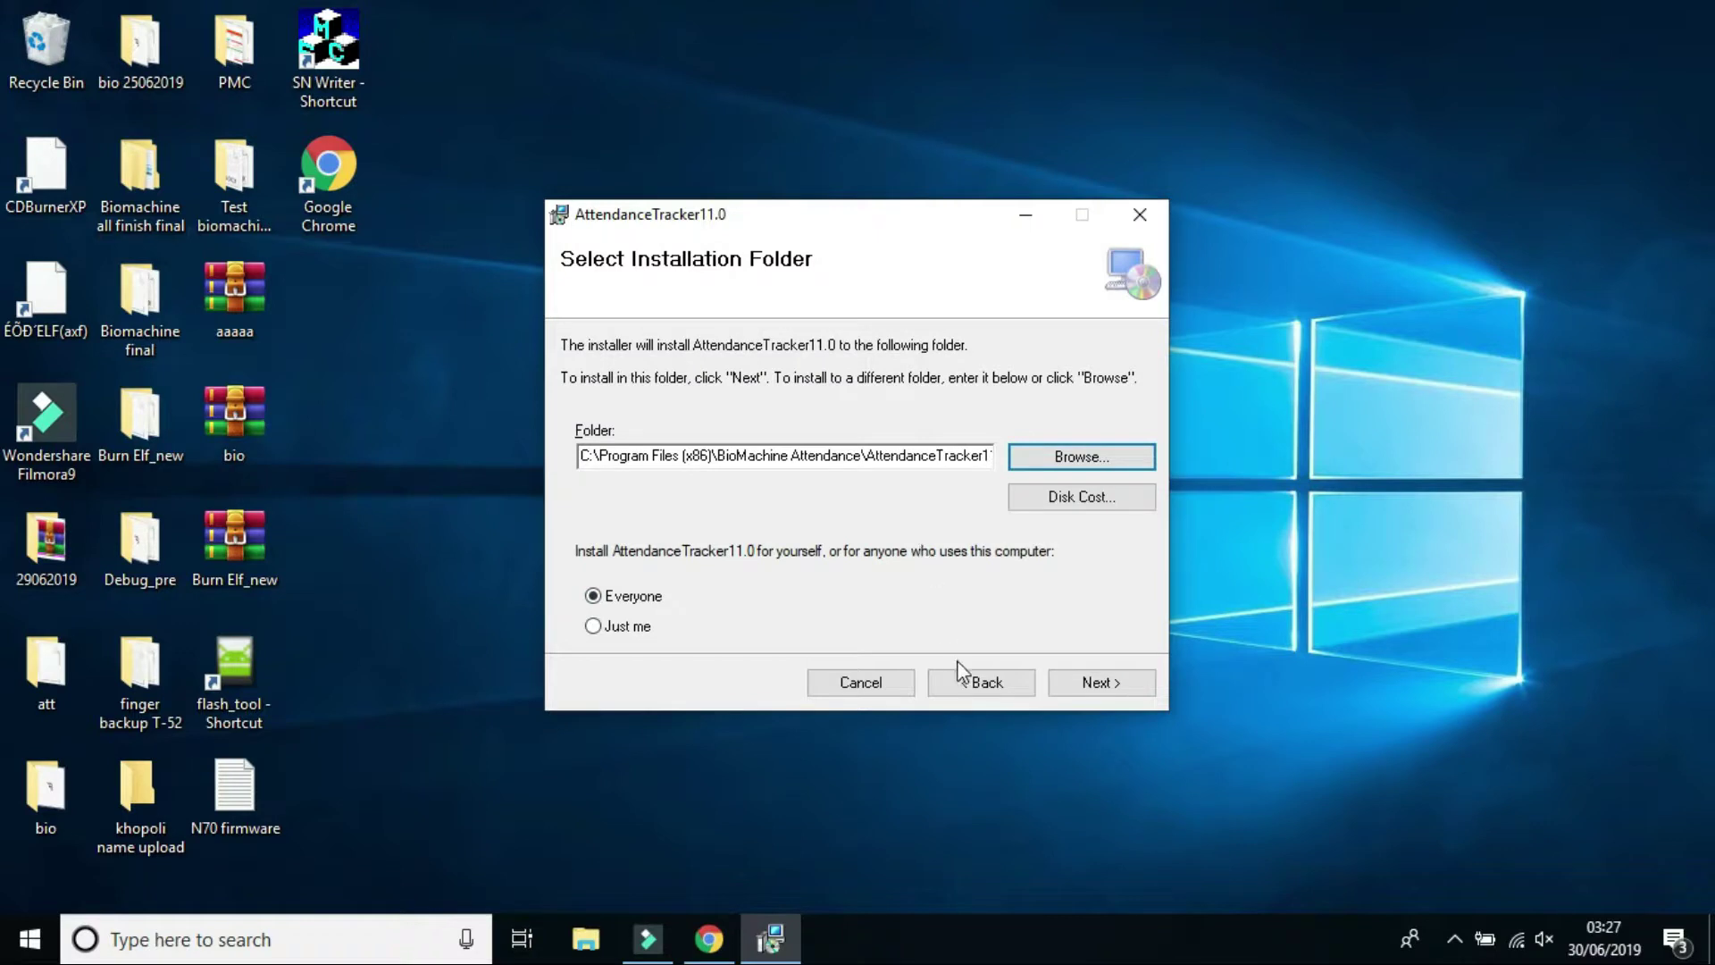
{"action": "left_click", "coordinate": [1094, 683]}
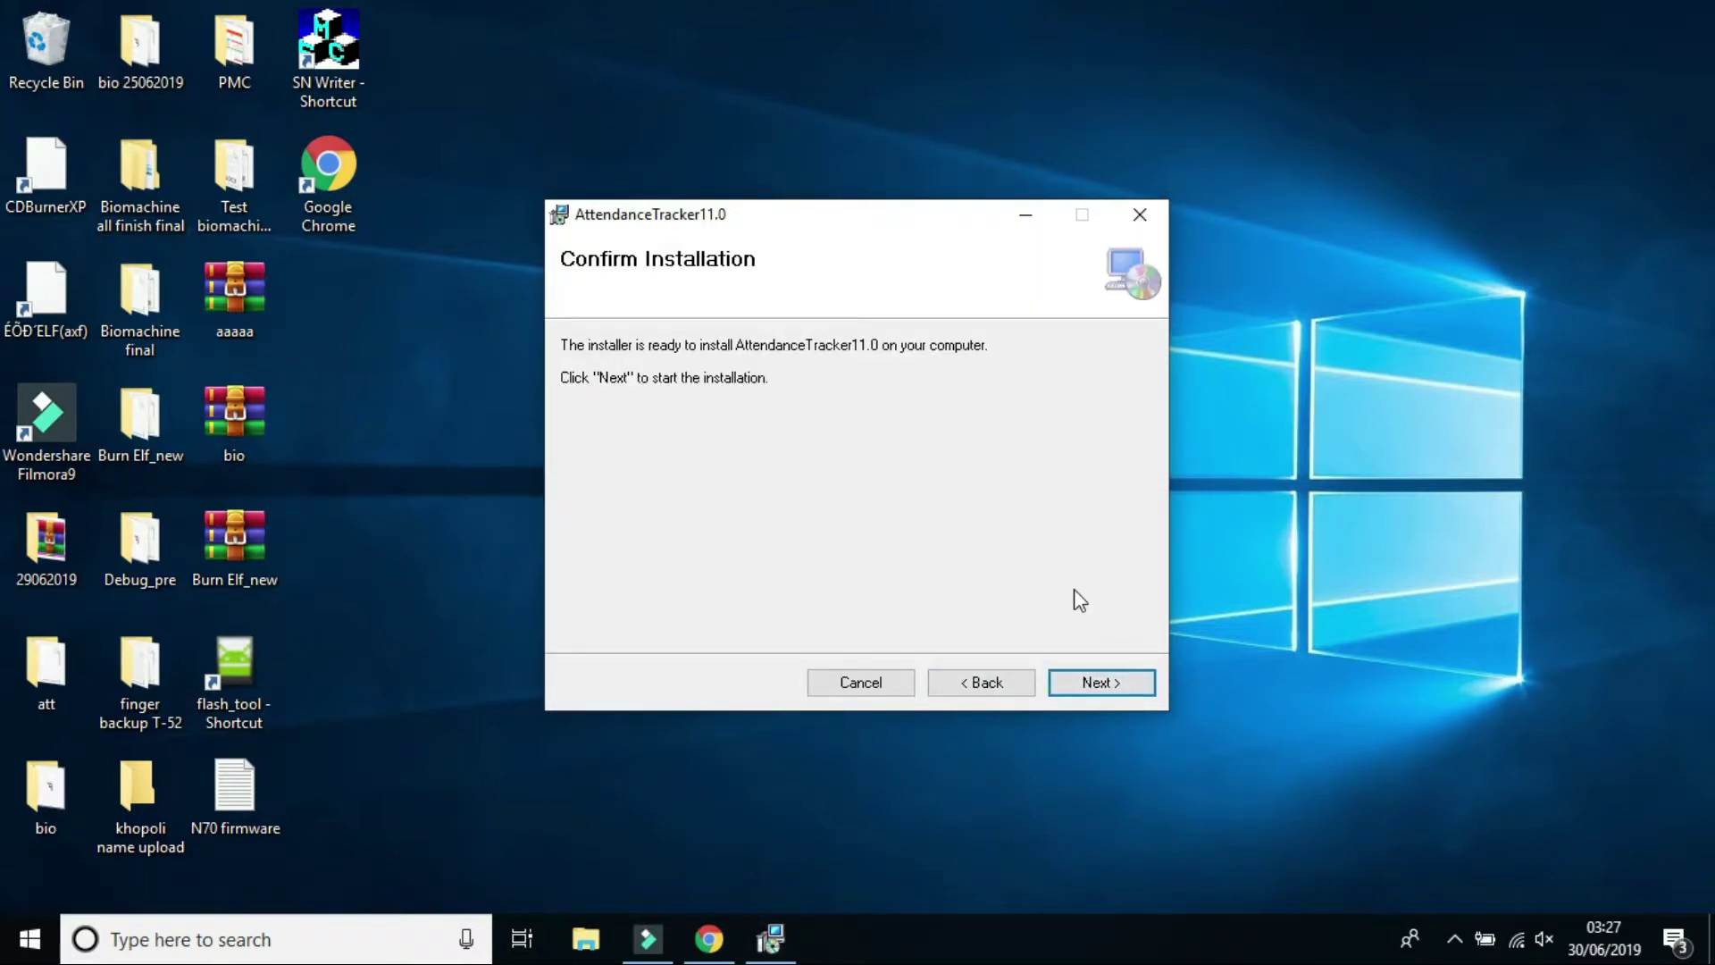
{"action": "left_click", "coordinate": [1108, 683]}
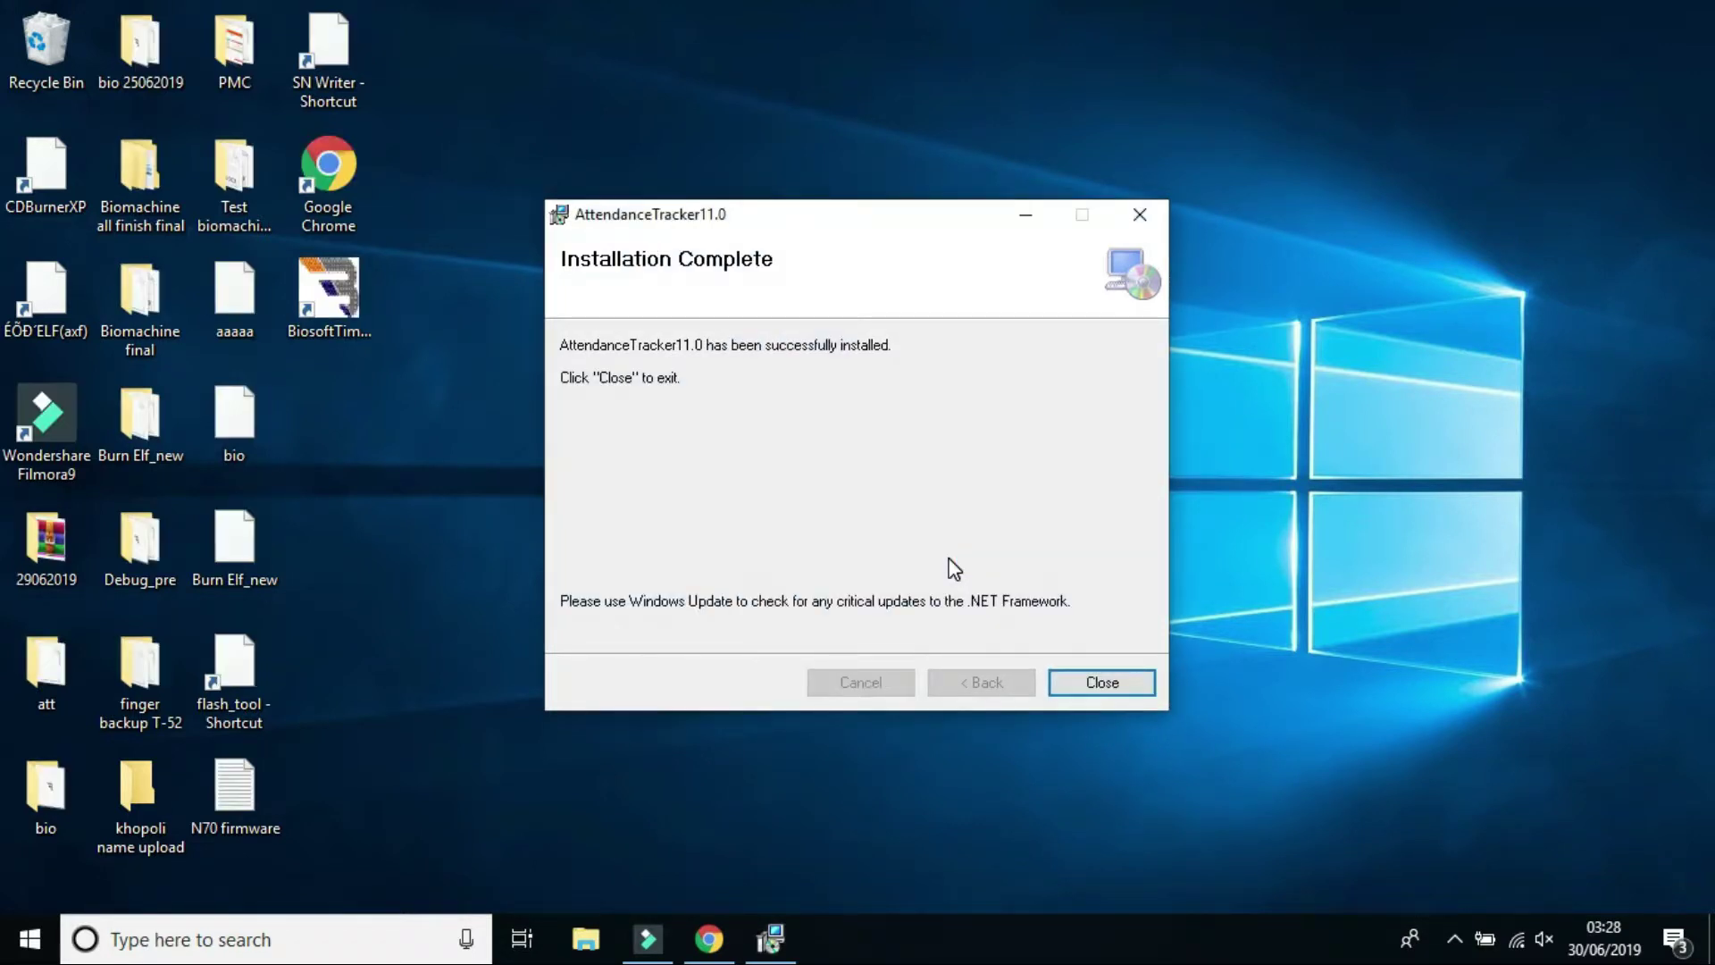
{"action": "left_click", "coordinate": [1099, 682]}
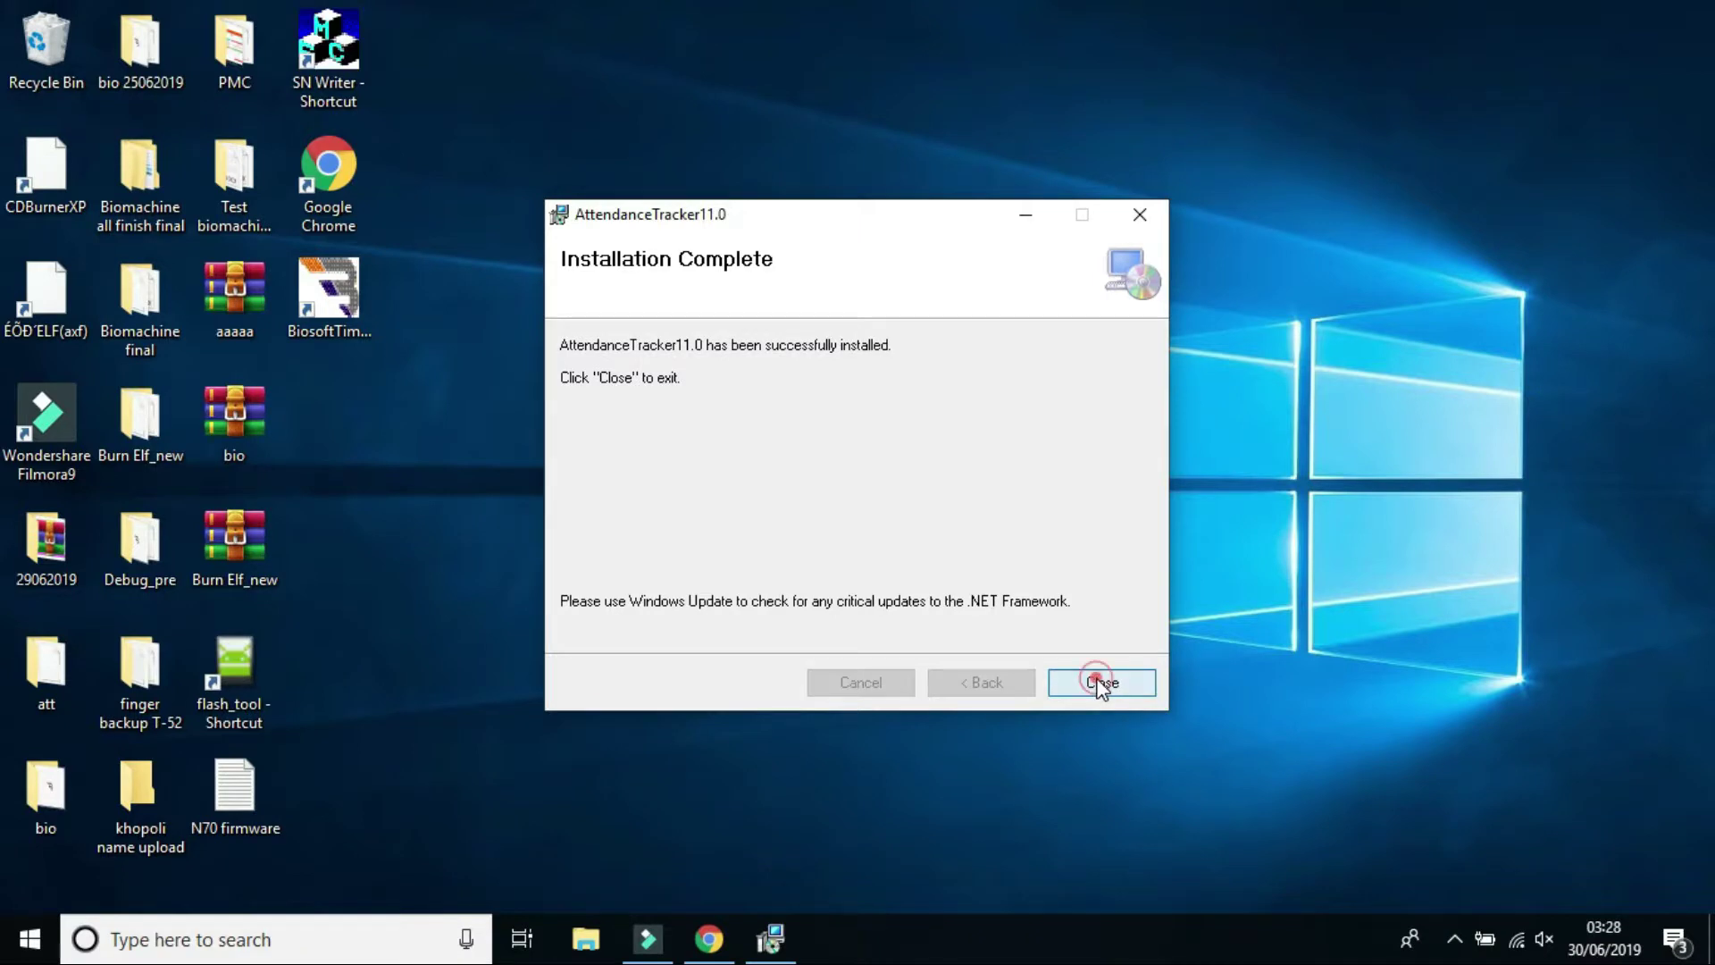
{"action": "left_click", "coordinate": [328, 308]}
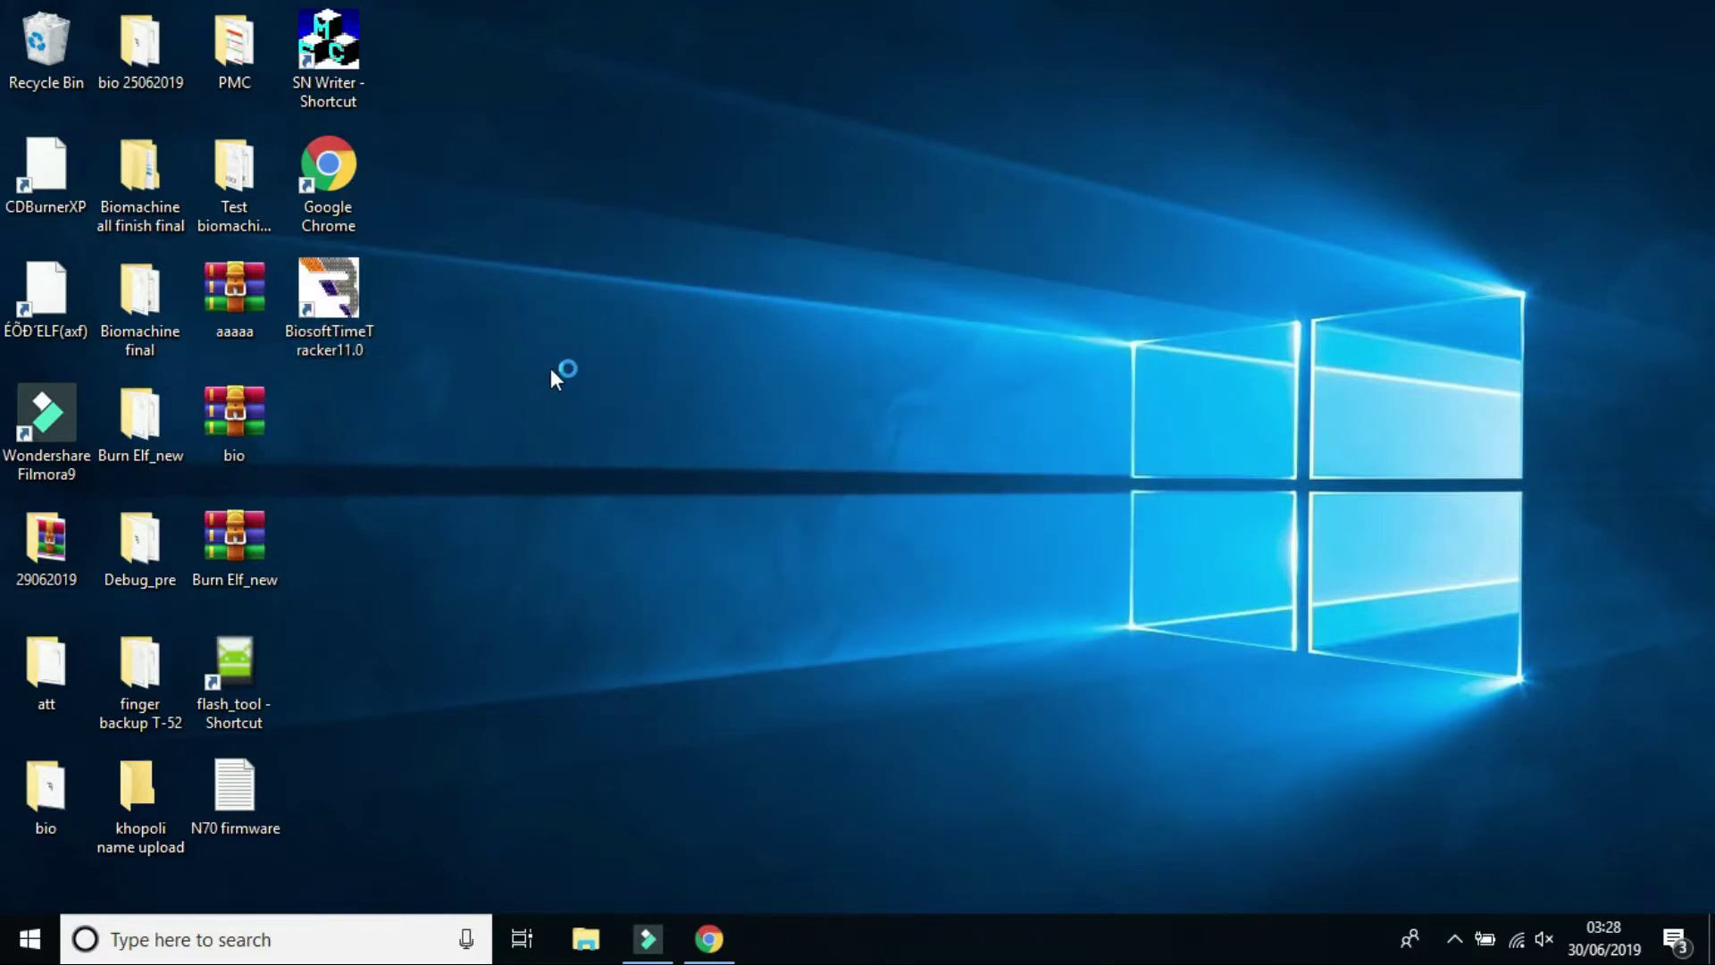
Launch BiosoftTimeTracker11.0 and allow it through the Windows firewall
{"action": "left_click", "coordinate": [328, 285]}
{"action": "left_click", "coordinate": [329, 286]}
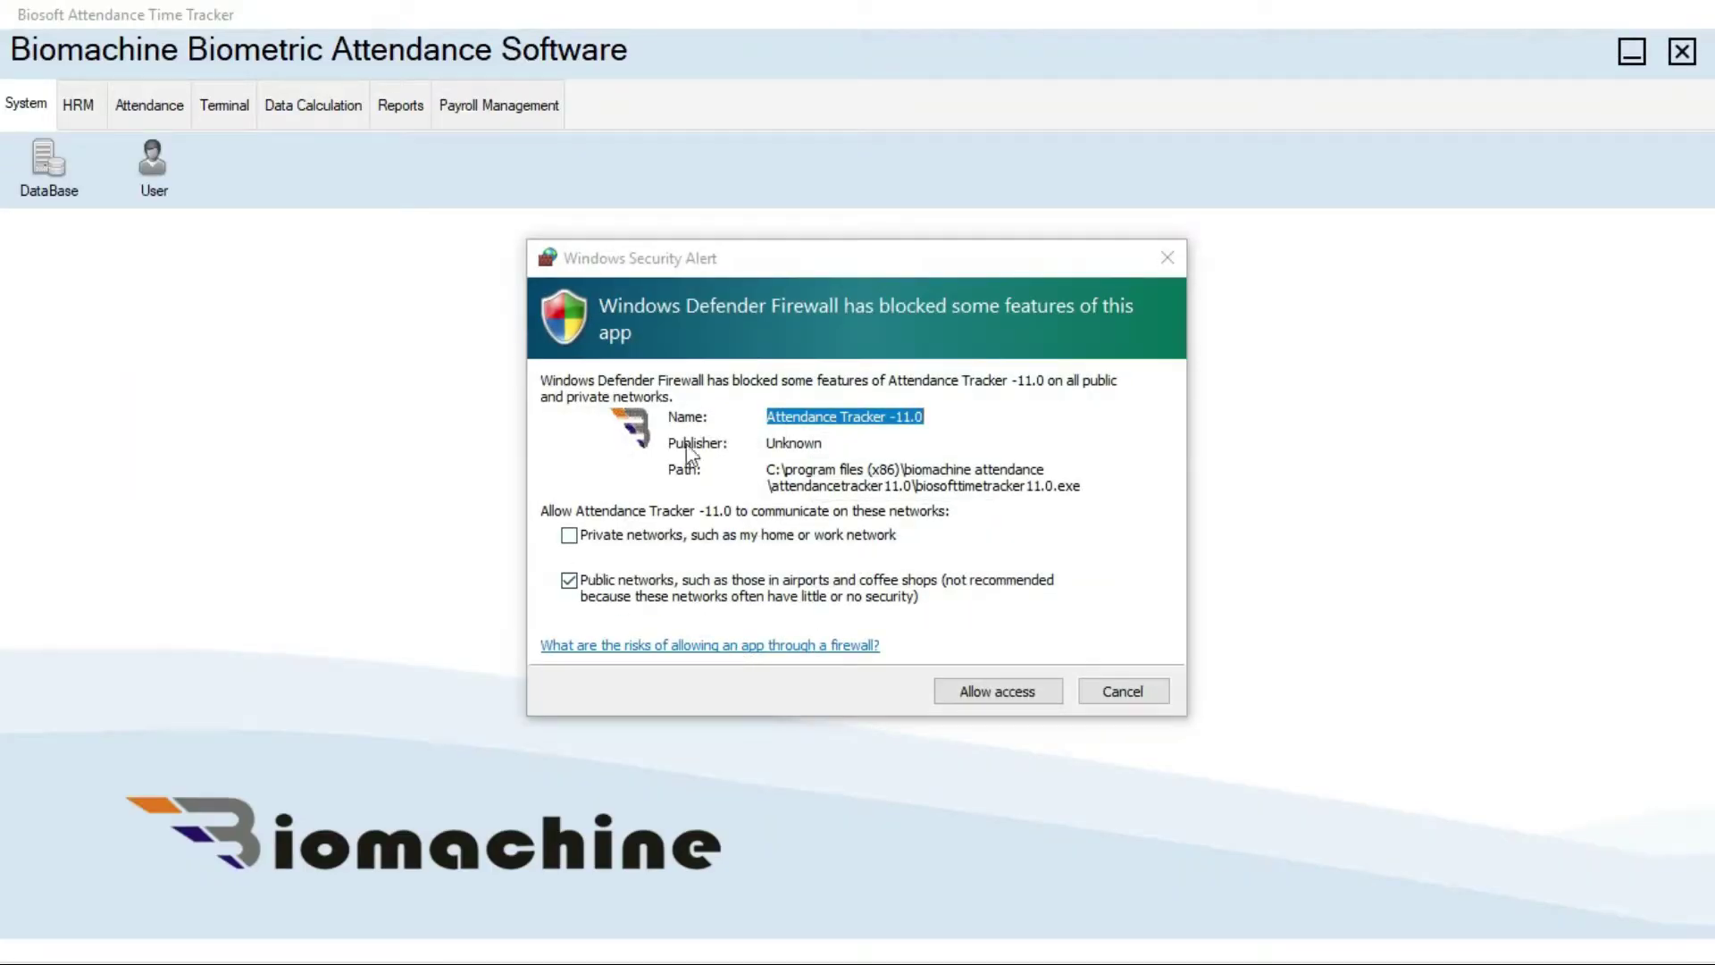
{"action": "left_click", "coordinate": [980, 696]}
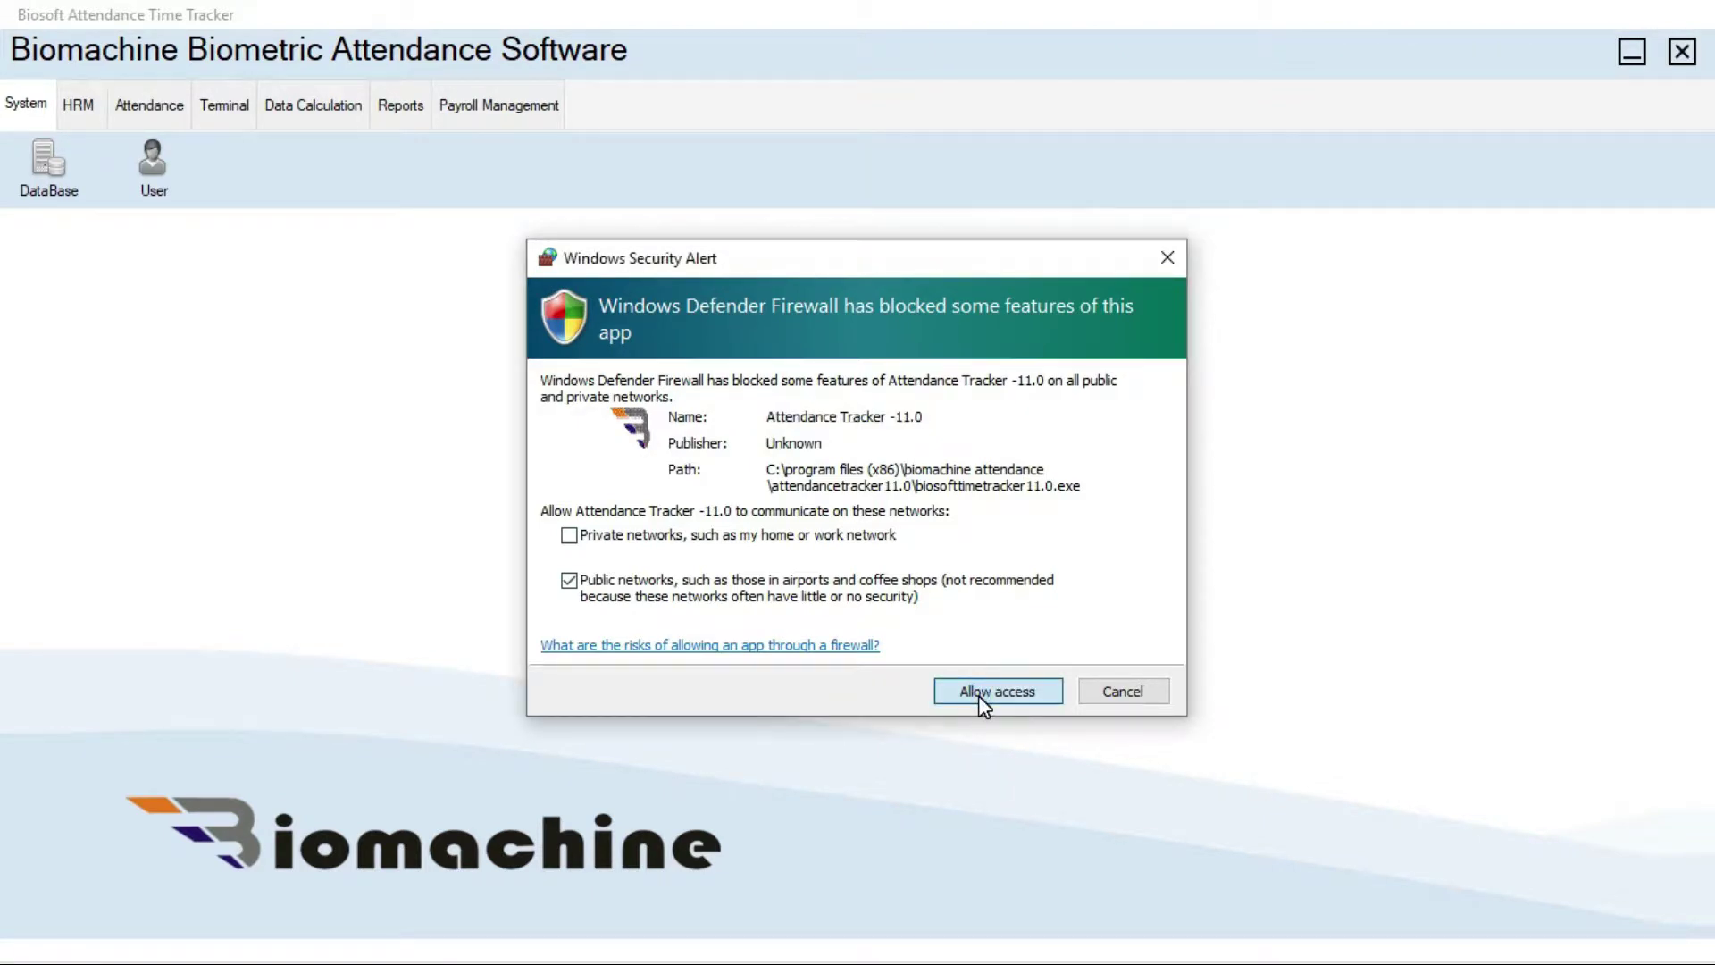
{"action": "left_click", "coordinate": [978, 695]}
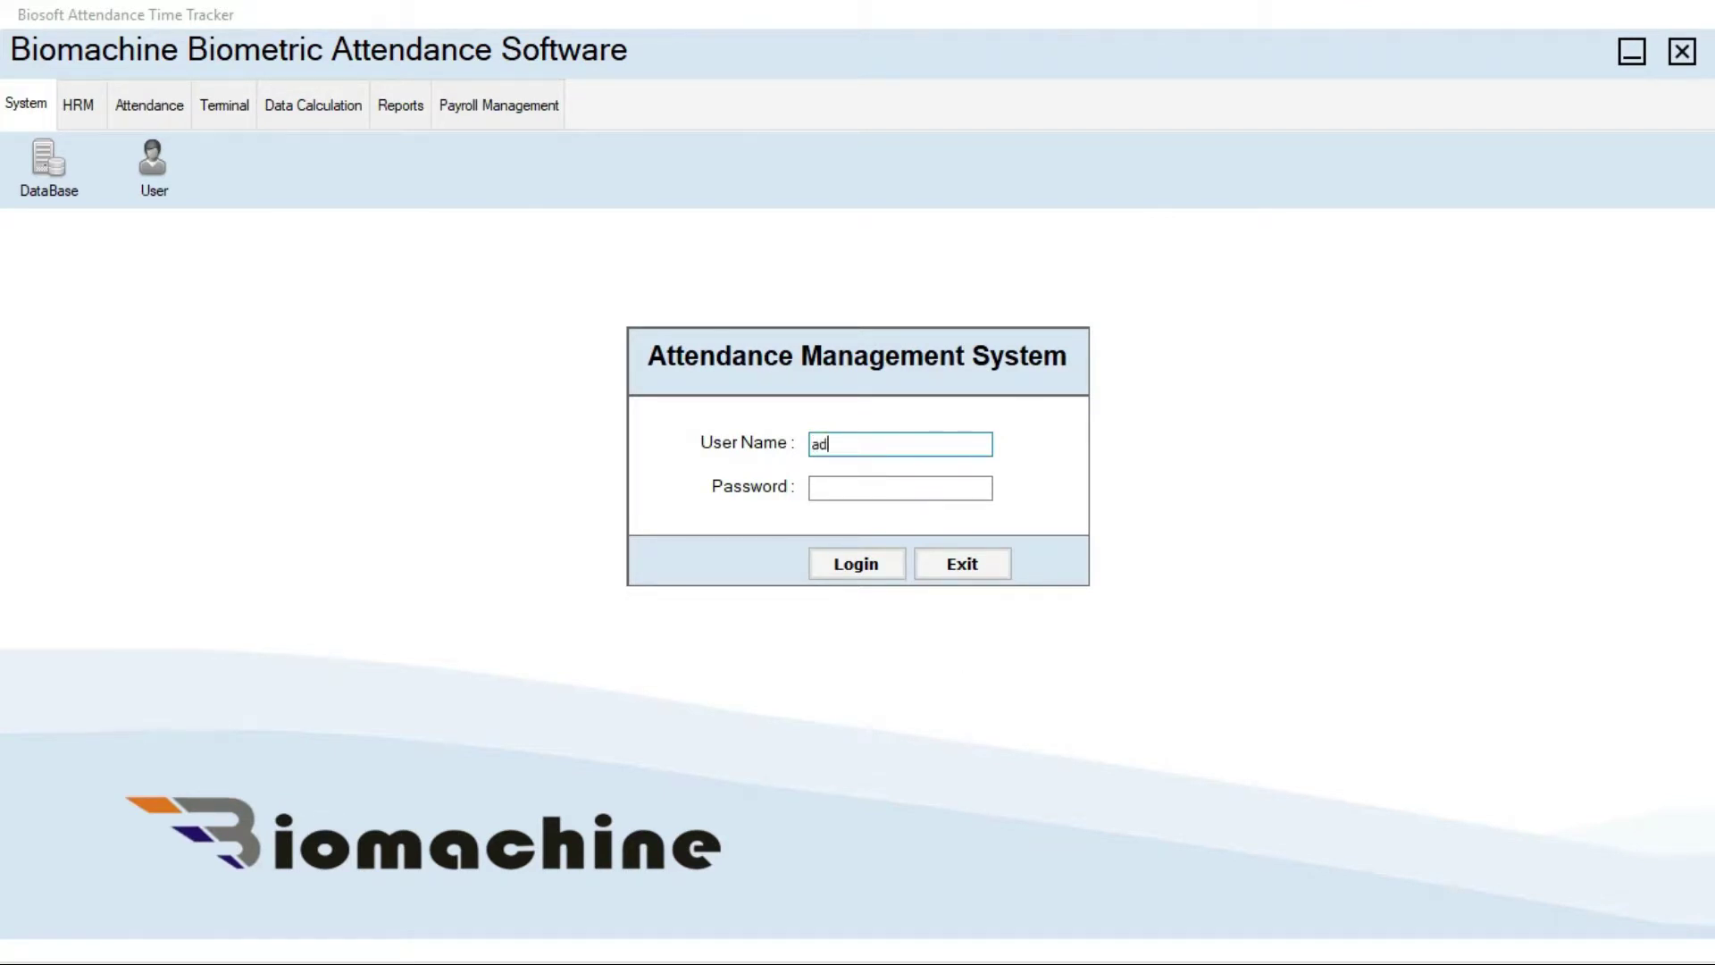
Log in with the admin account and its password
{"action": "left_click", "coordinate": [901, 488]}
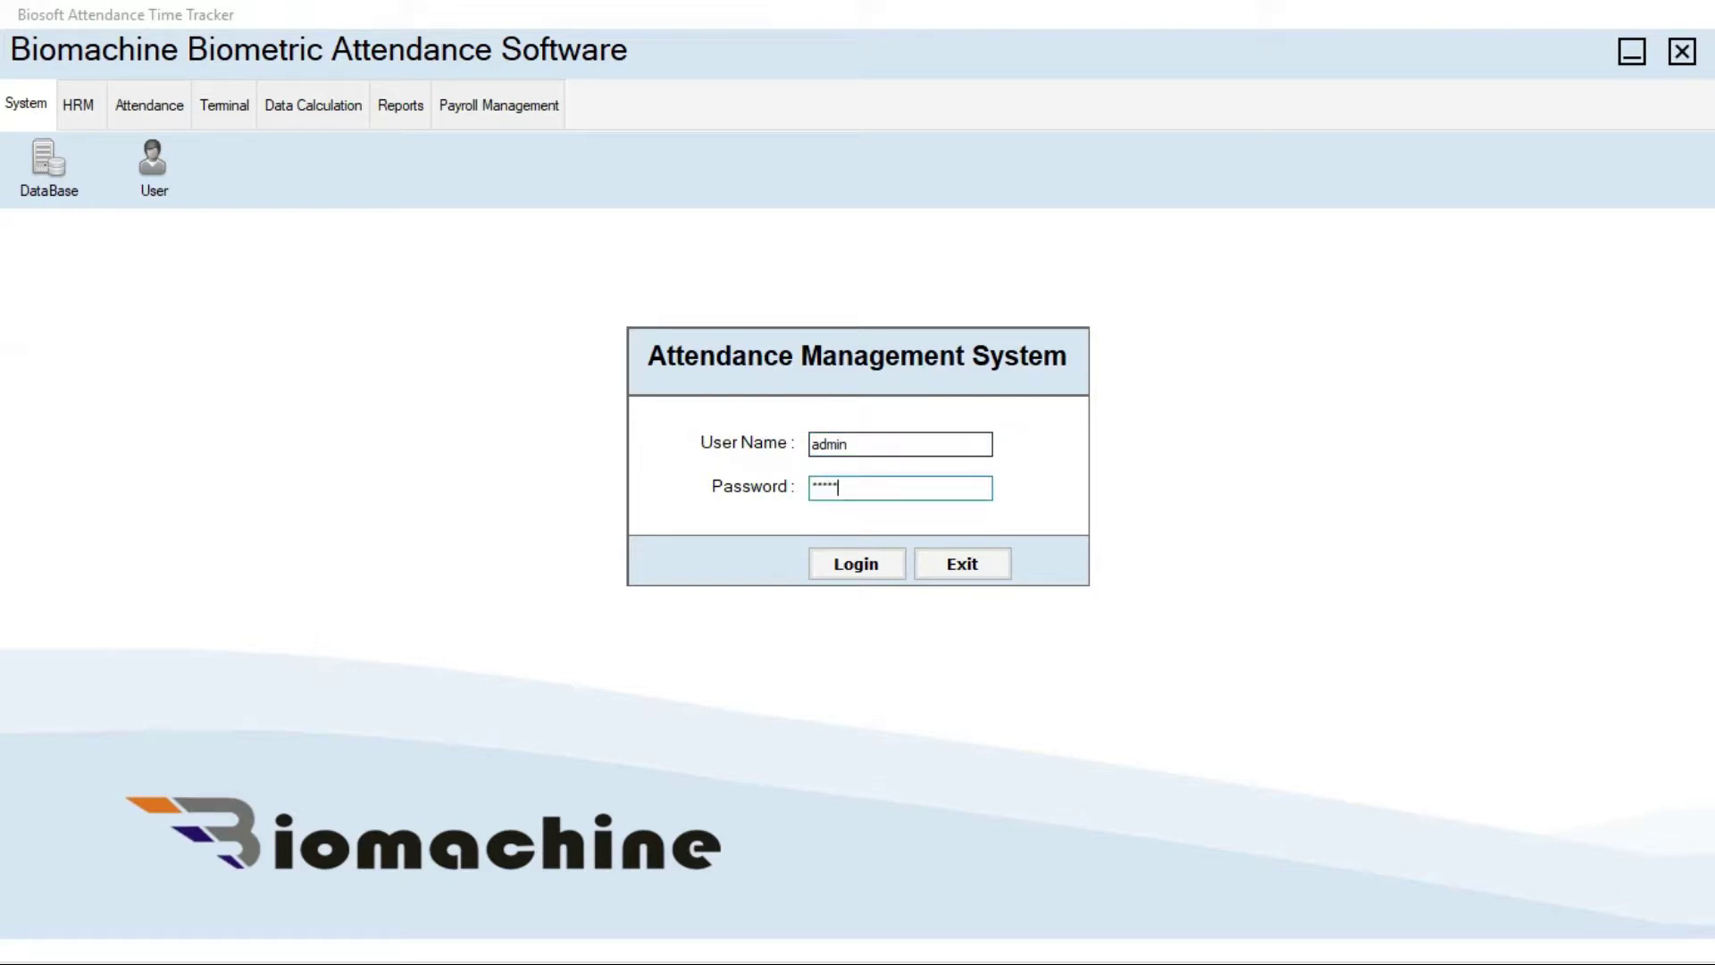
{"action": "left_click", "coordinate": [844, 566]}
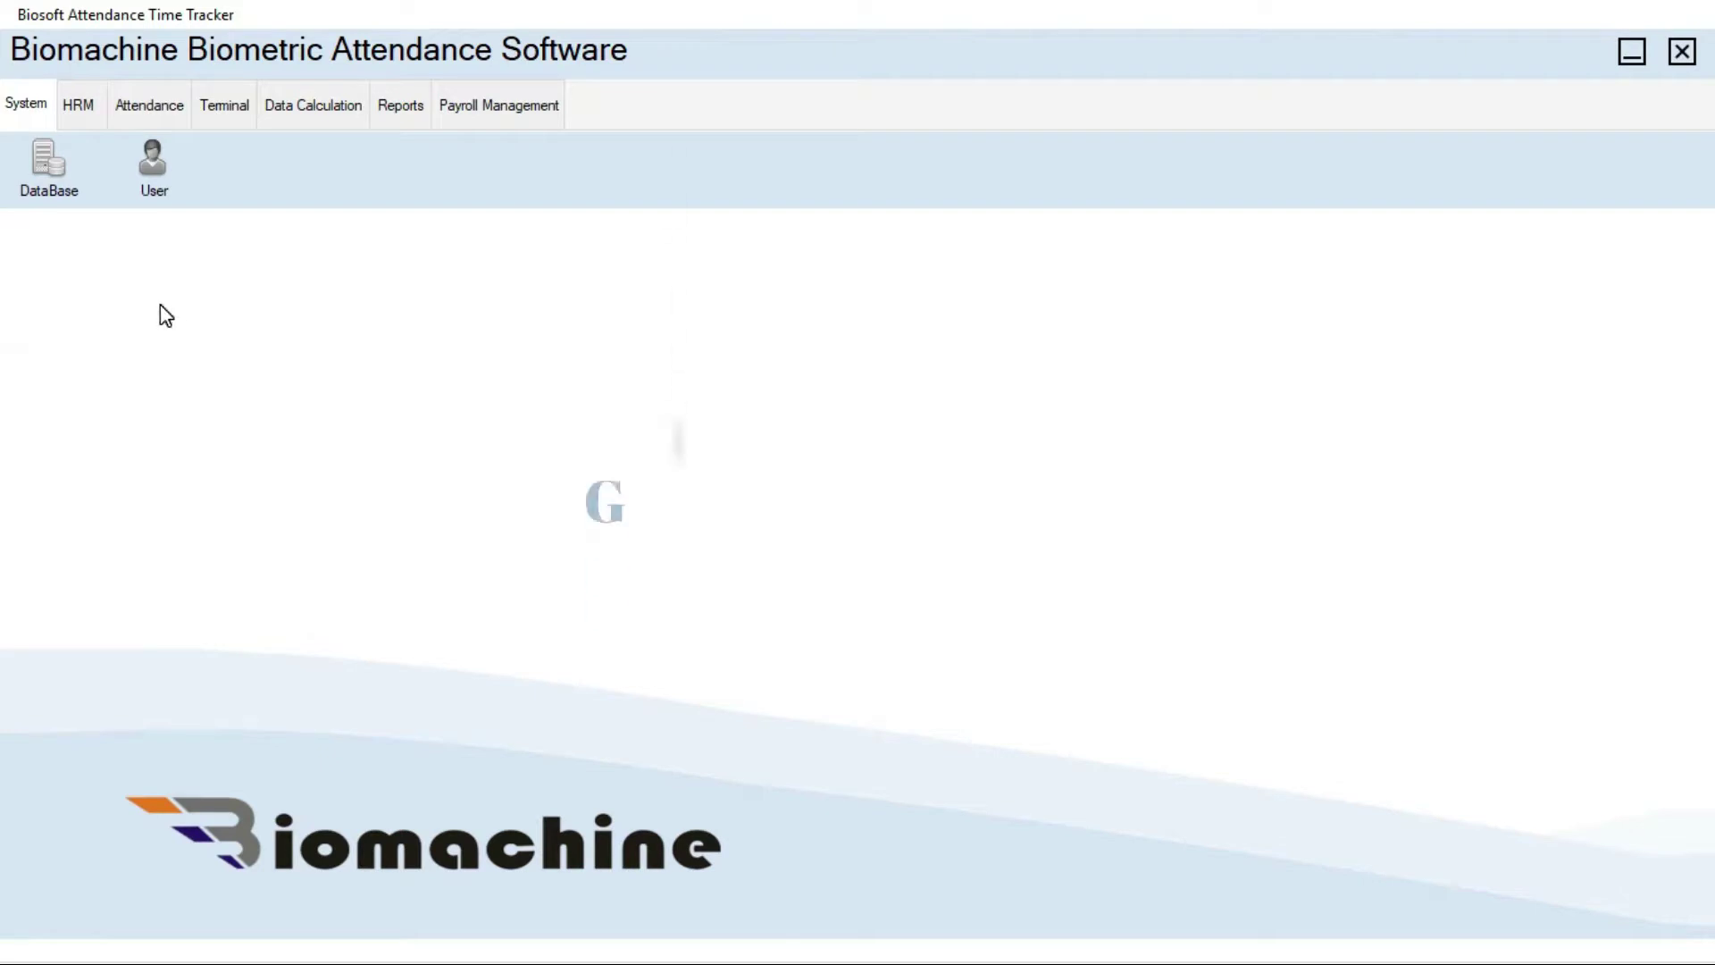
Rename the DEMO company to Technodi under HRM > Company and save it
{"action": "left_click", "coordinate": [87, 105]}
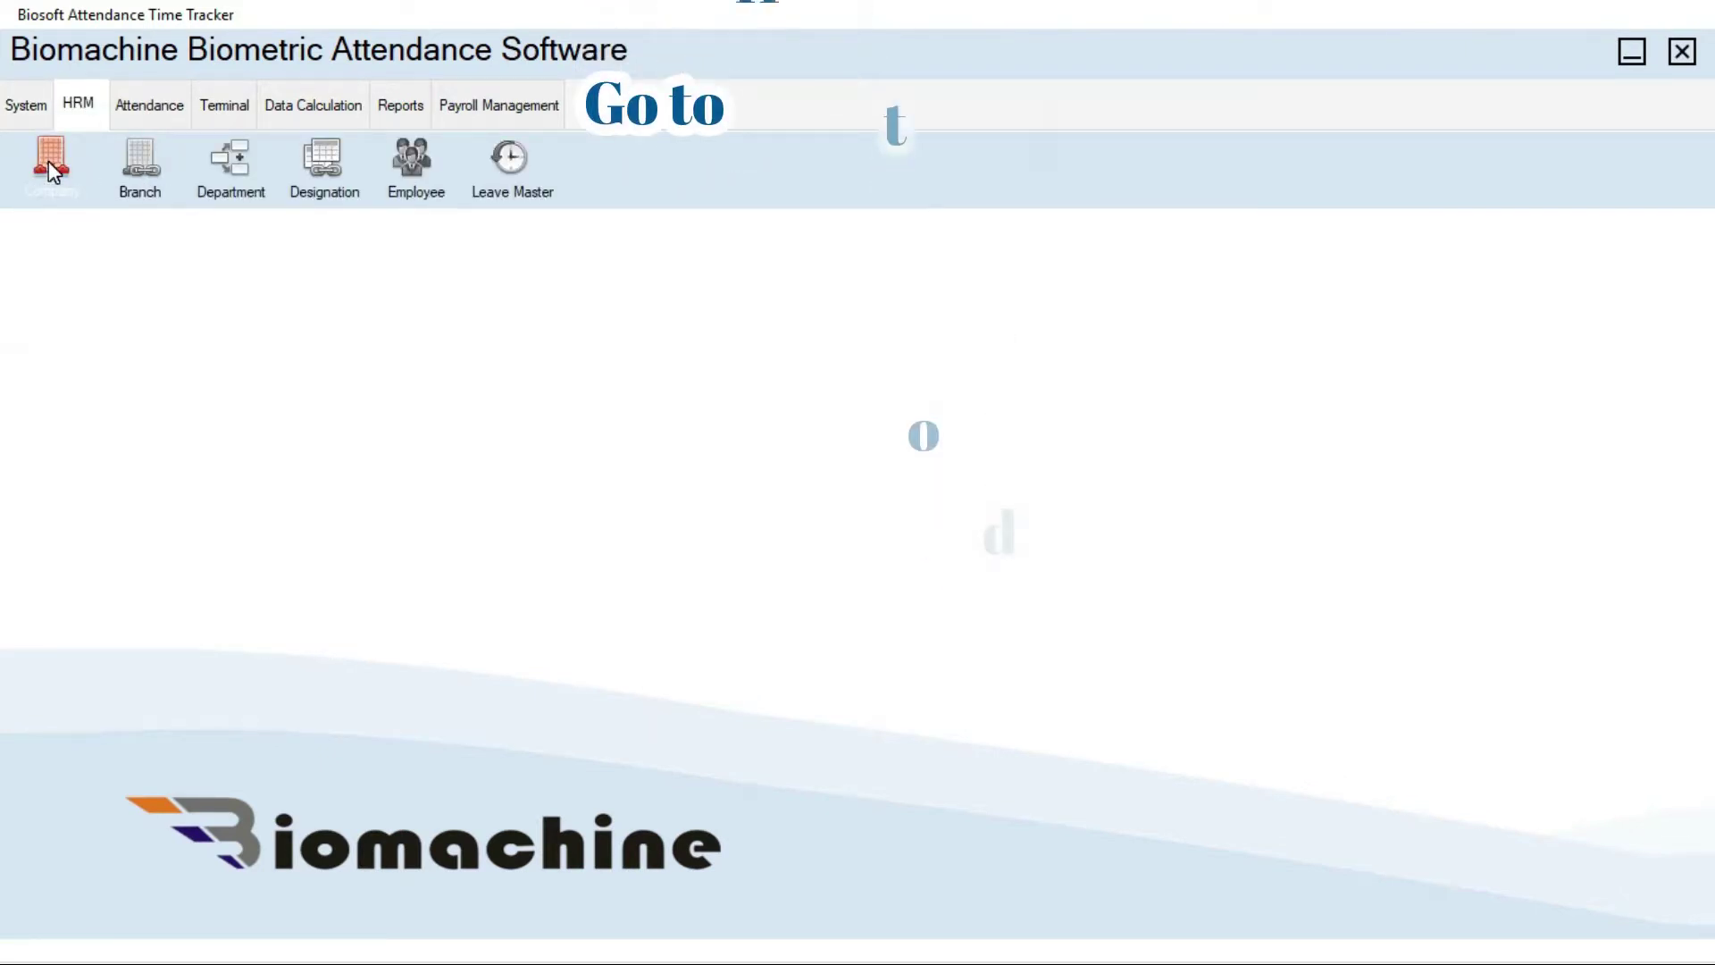
{"action": "left_click", "coordinate": [50, 160]}
{"action": "left_click", "coordinate": [323, 321]}
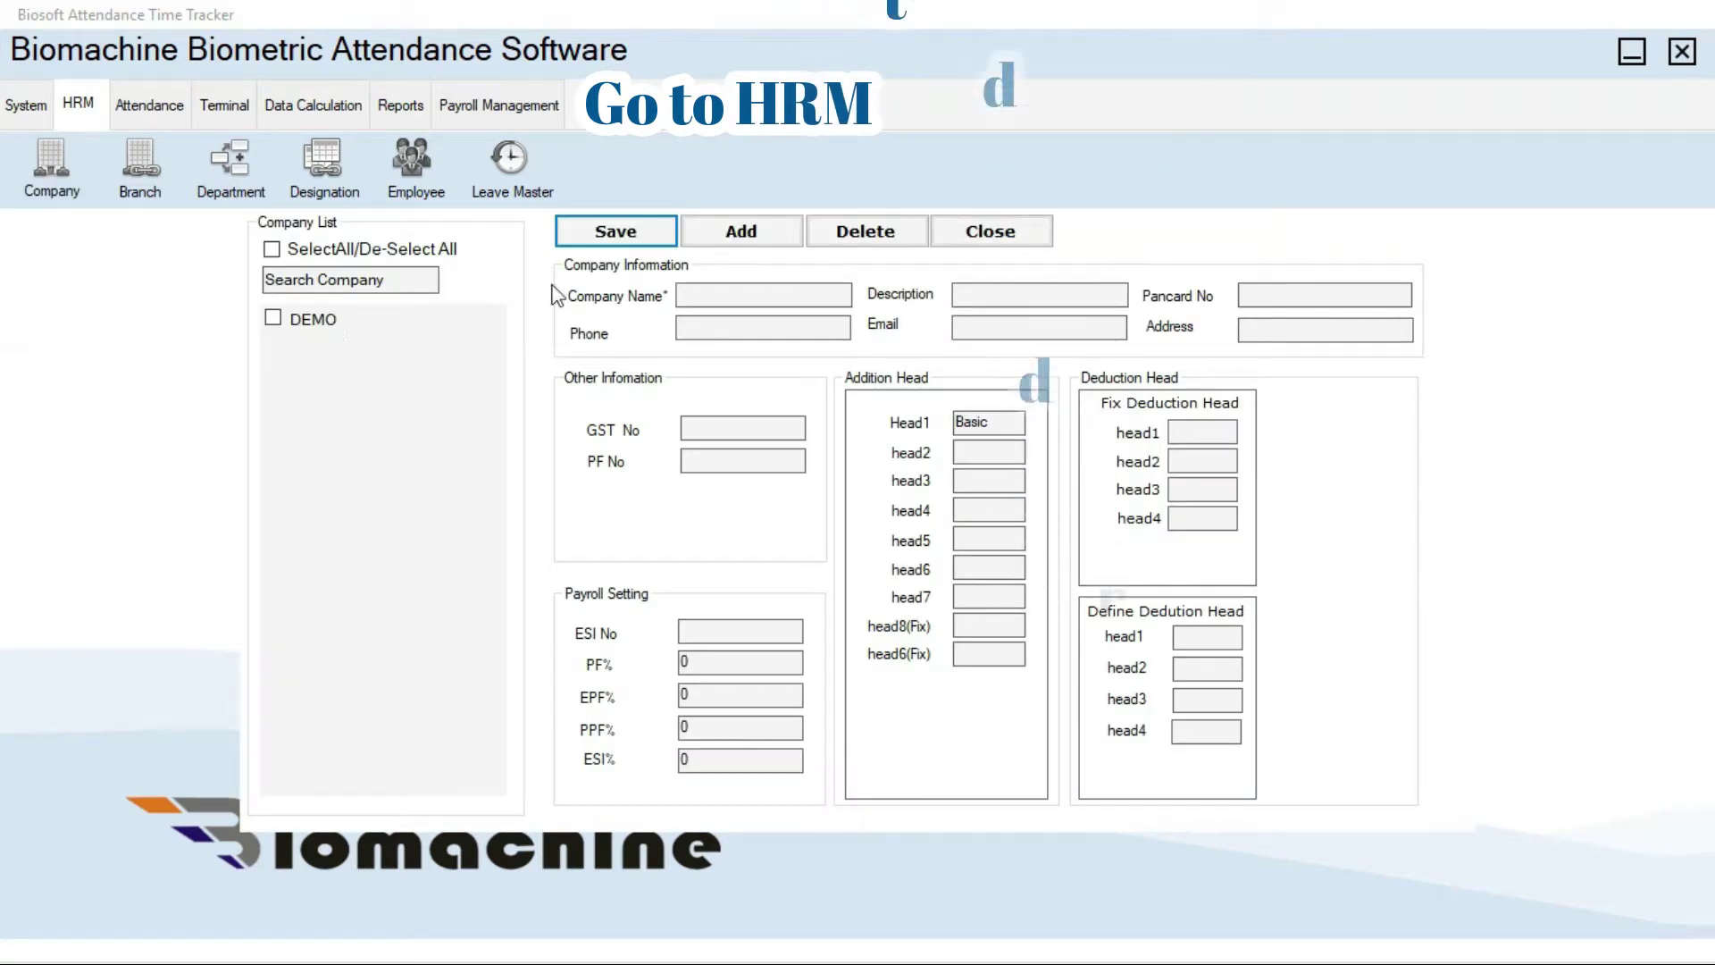
{"action": "double_click", "coordinate": [714, 303]}
{"action": "type", "text": "Techno"}
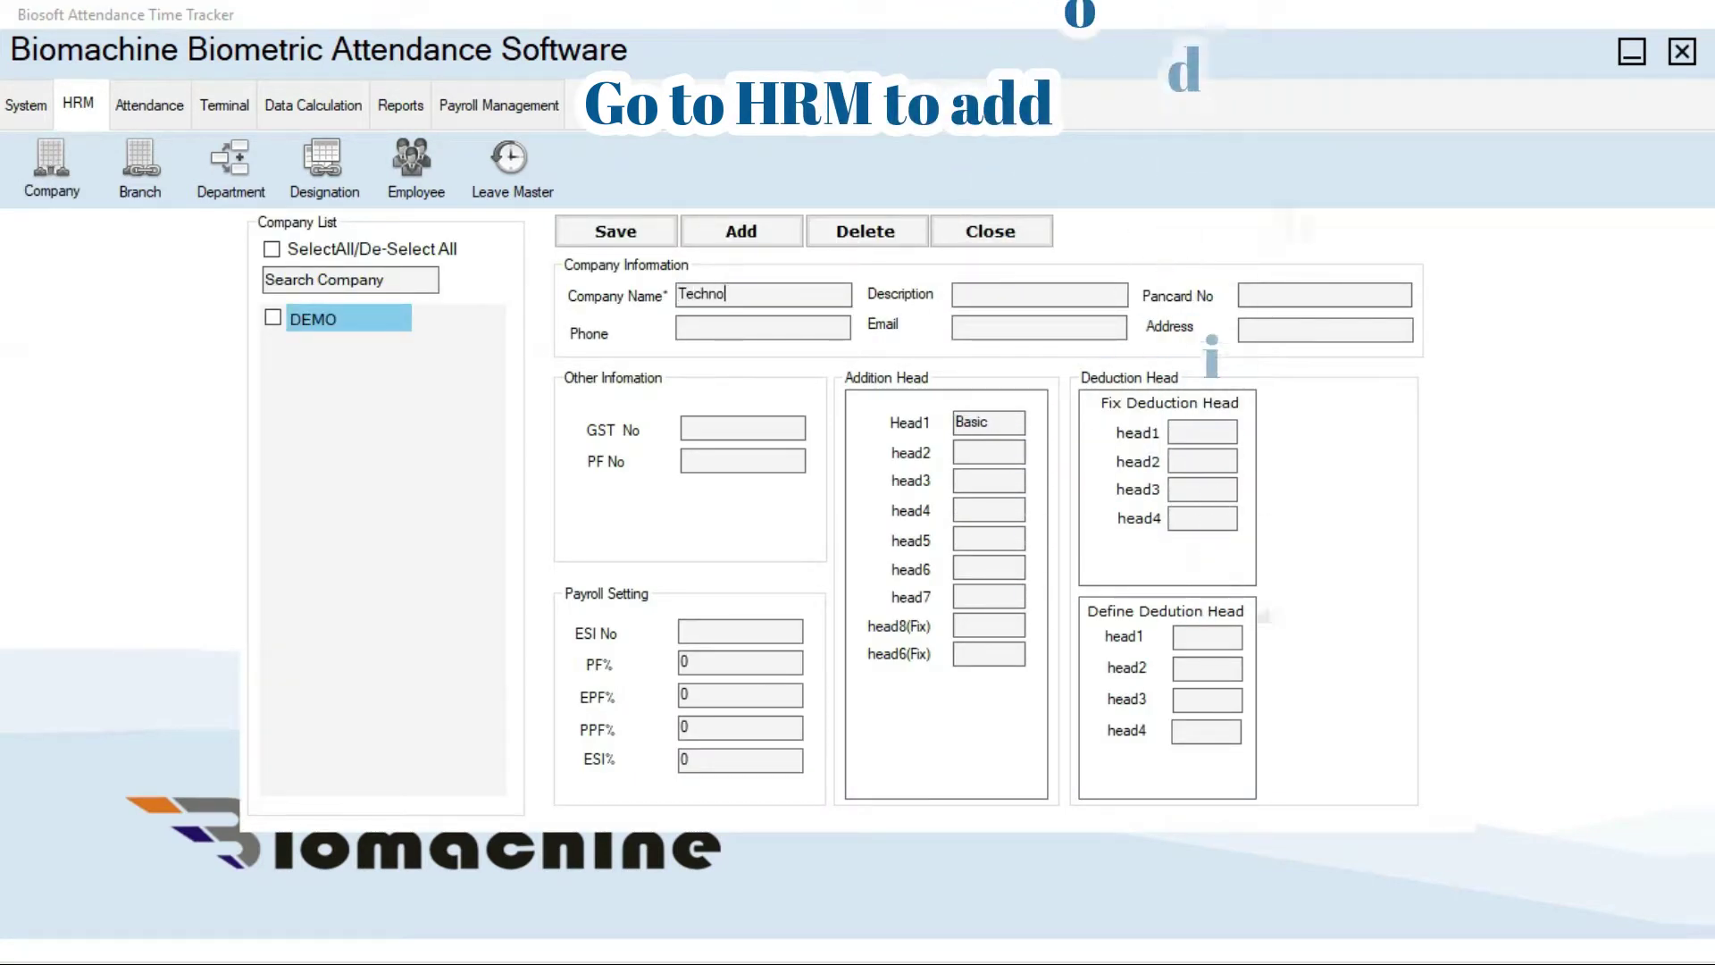
{"action": "type", "text": "di"}
{"action": "key", "text": "Tab"}
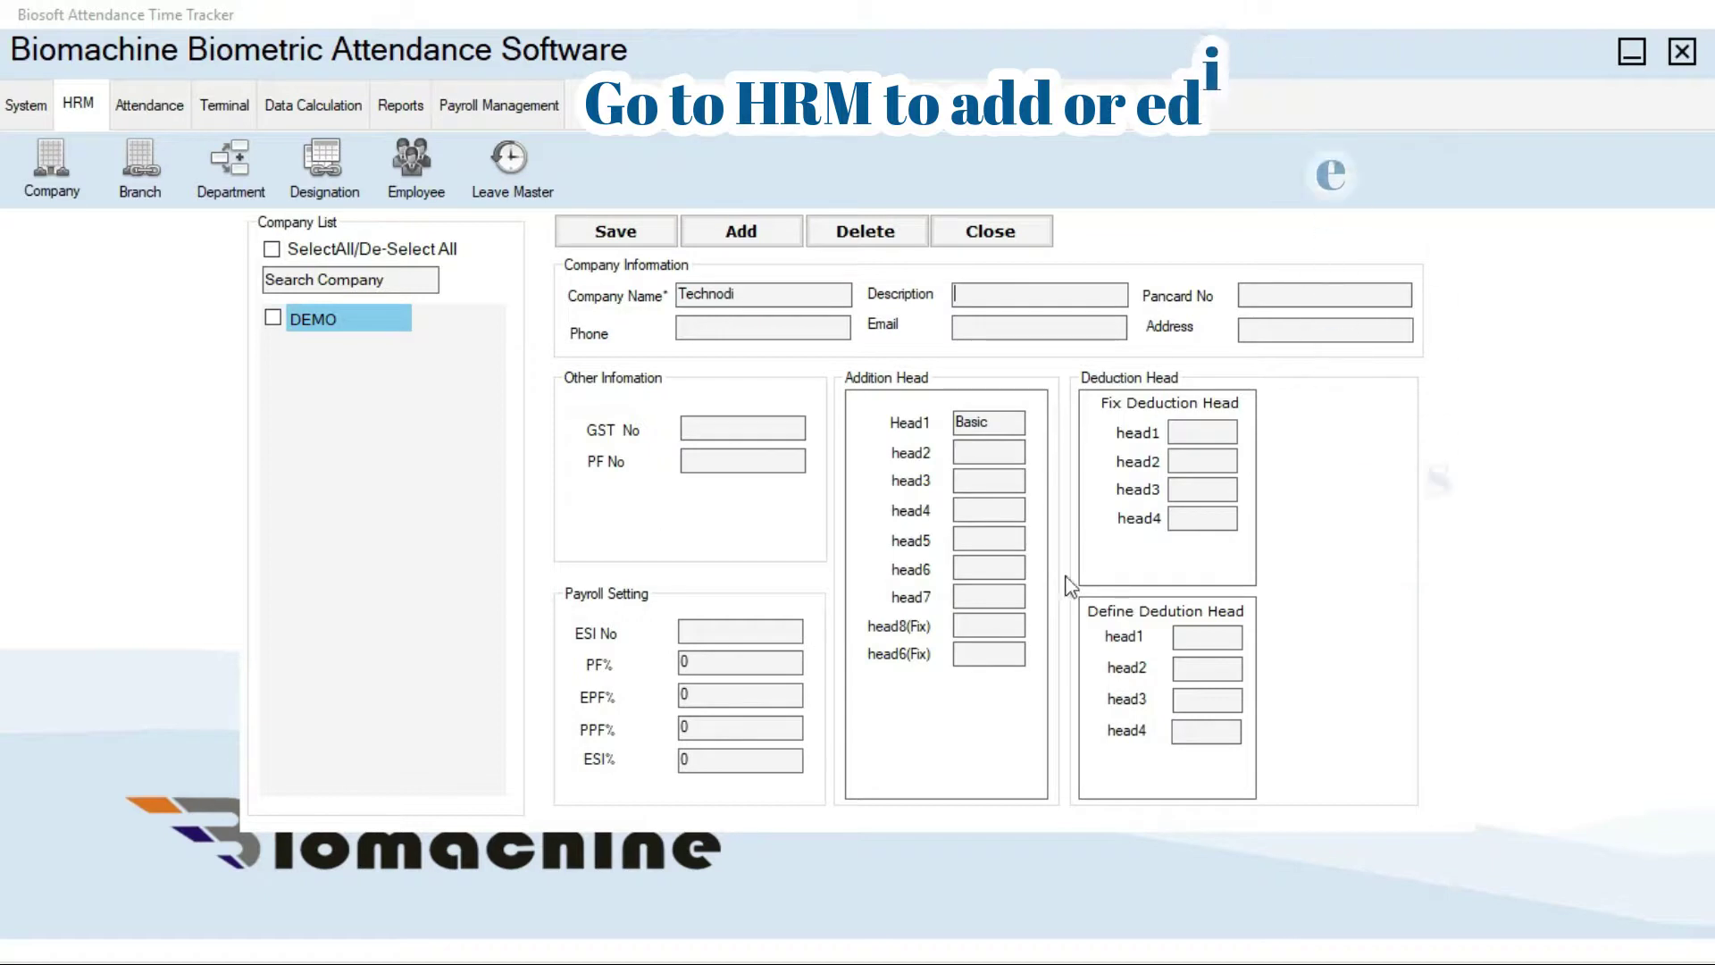
{"action": "left_click", "coordinate": [615, 230]}
{"action": "left_click", "coordinate": [953, 541]}
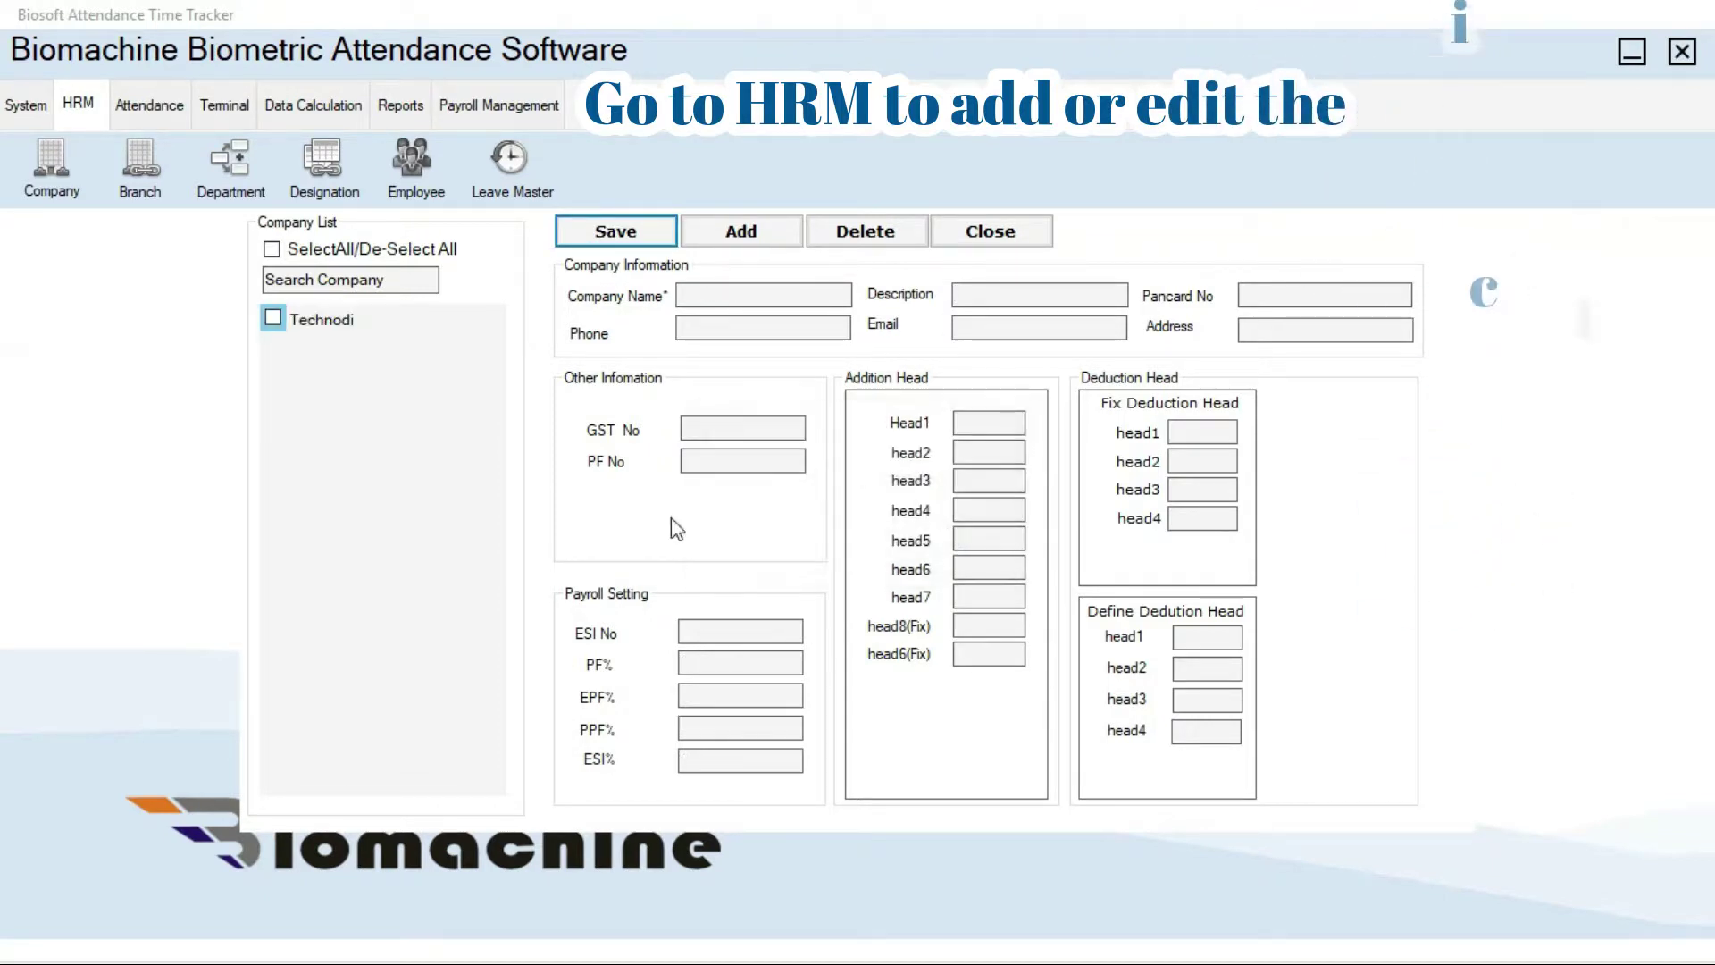
{"action": "left_click", "coordinate": [987, 237]}
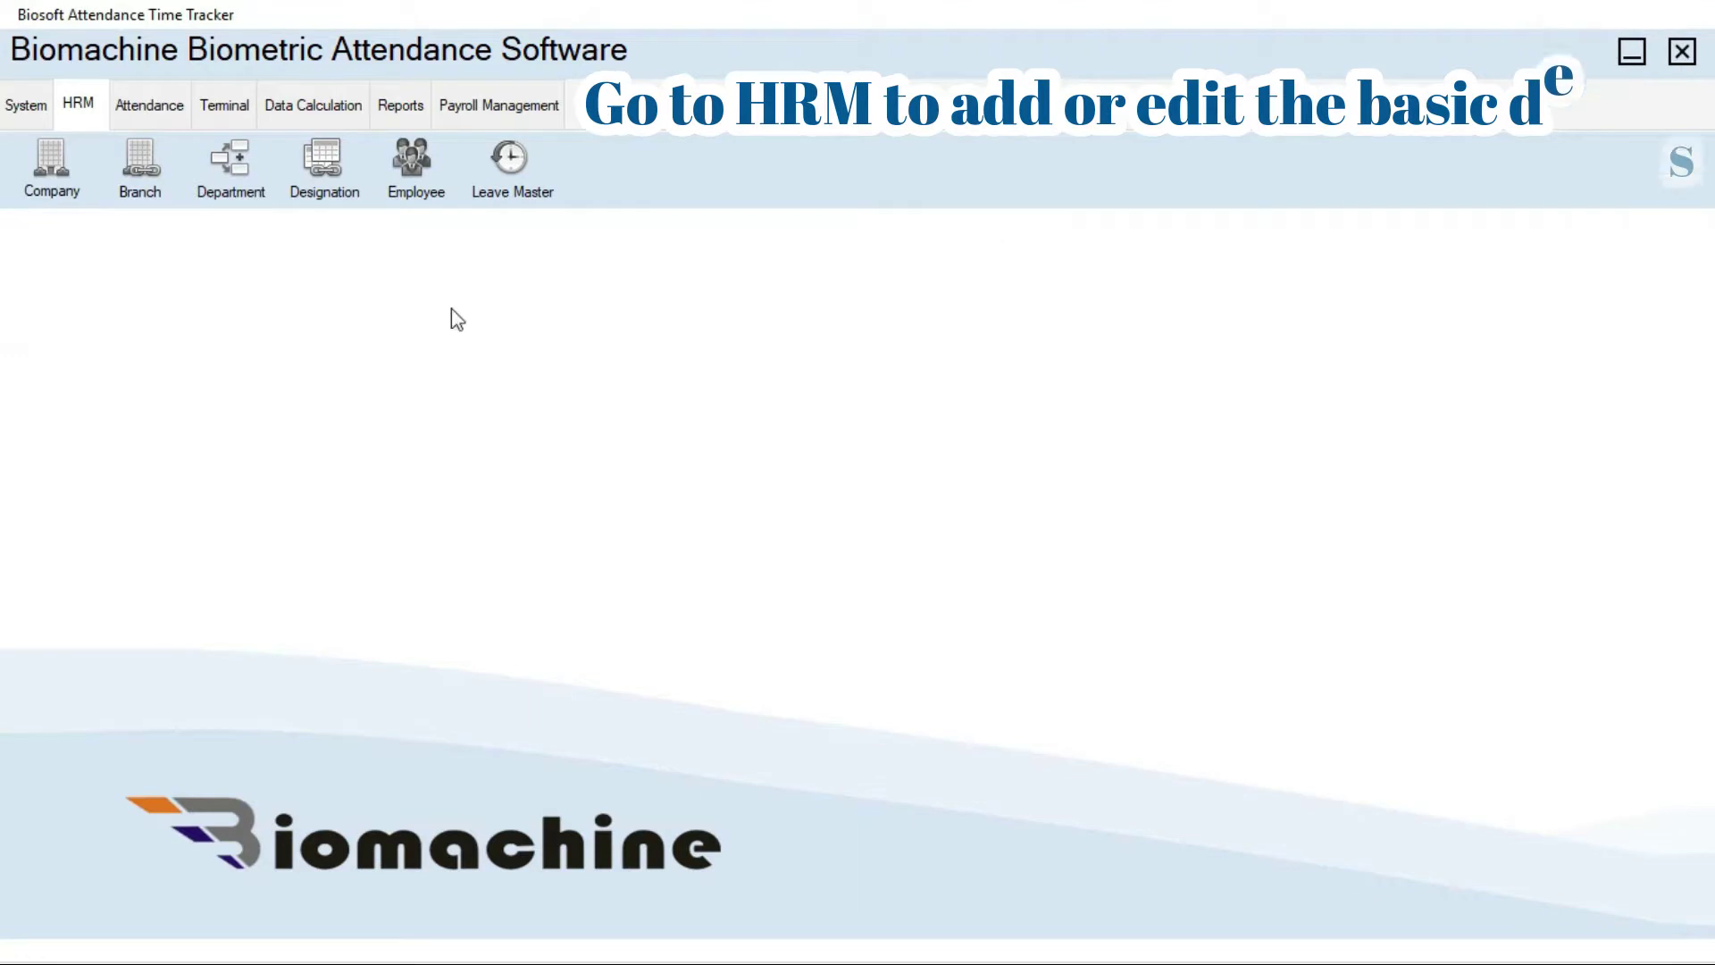
Open HRM > Branch and select the DEMO branch for editing
{"action": "left_click", "coordinate": [140, 155]}
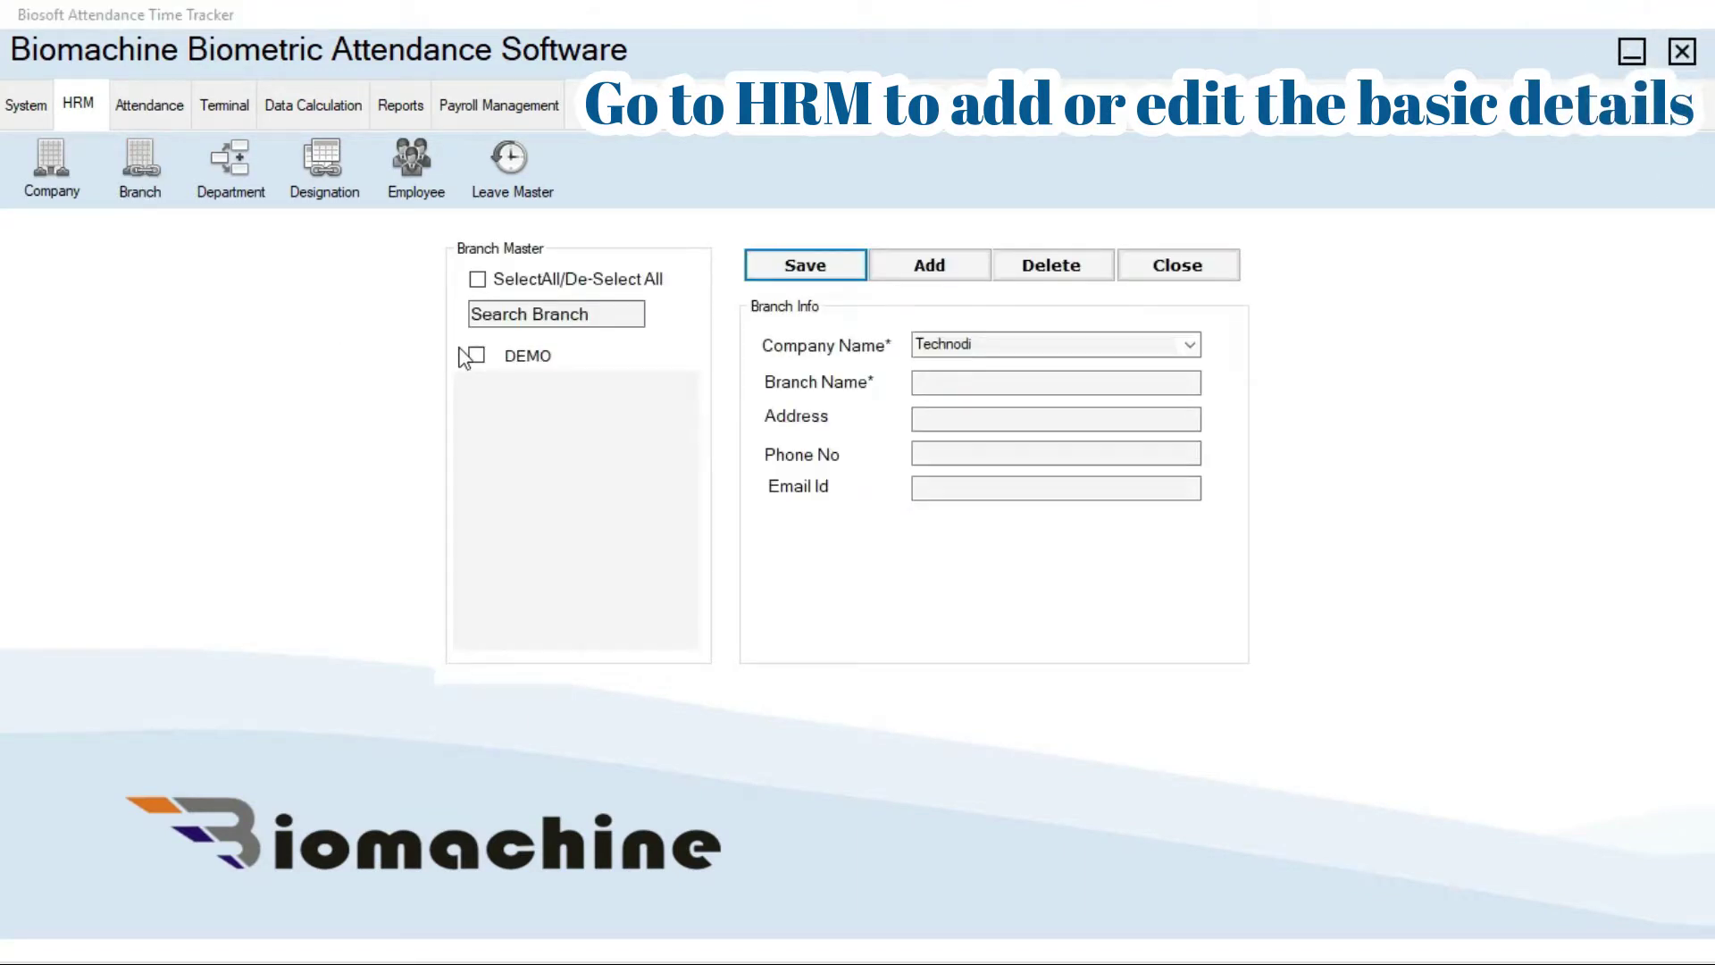
{"action": "left_click", "coordinate": [547, 362]}
{"action": "left_click", "coordinate": [995, 384]}
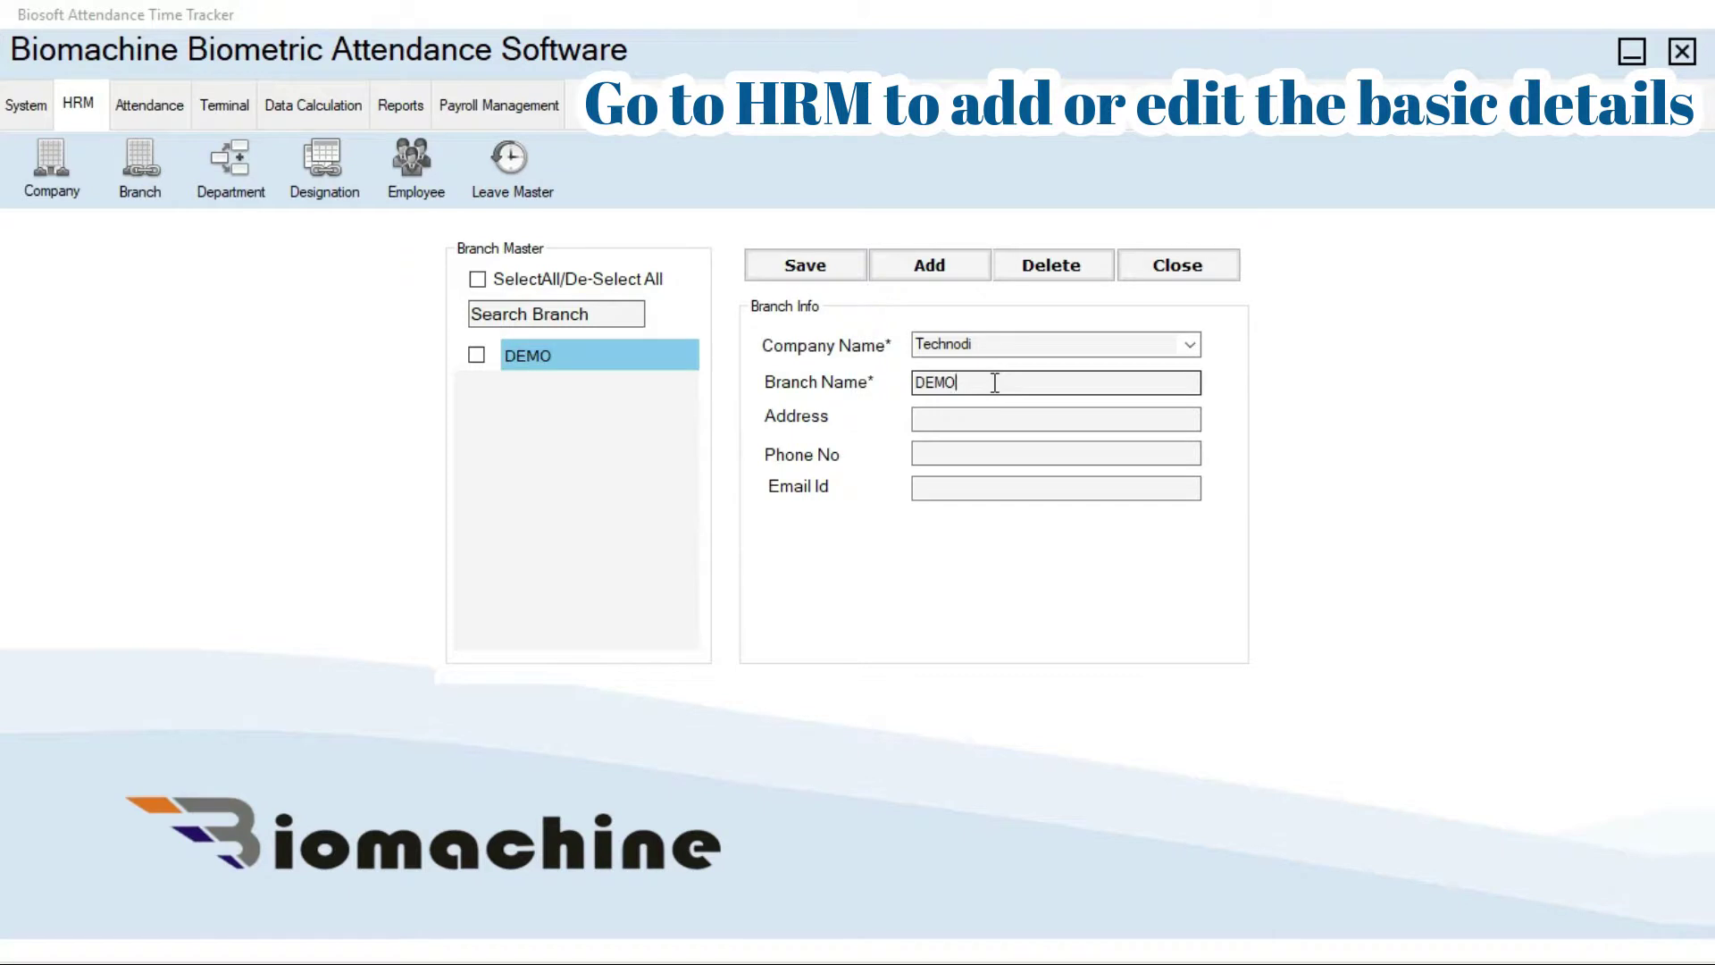
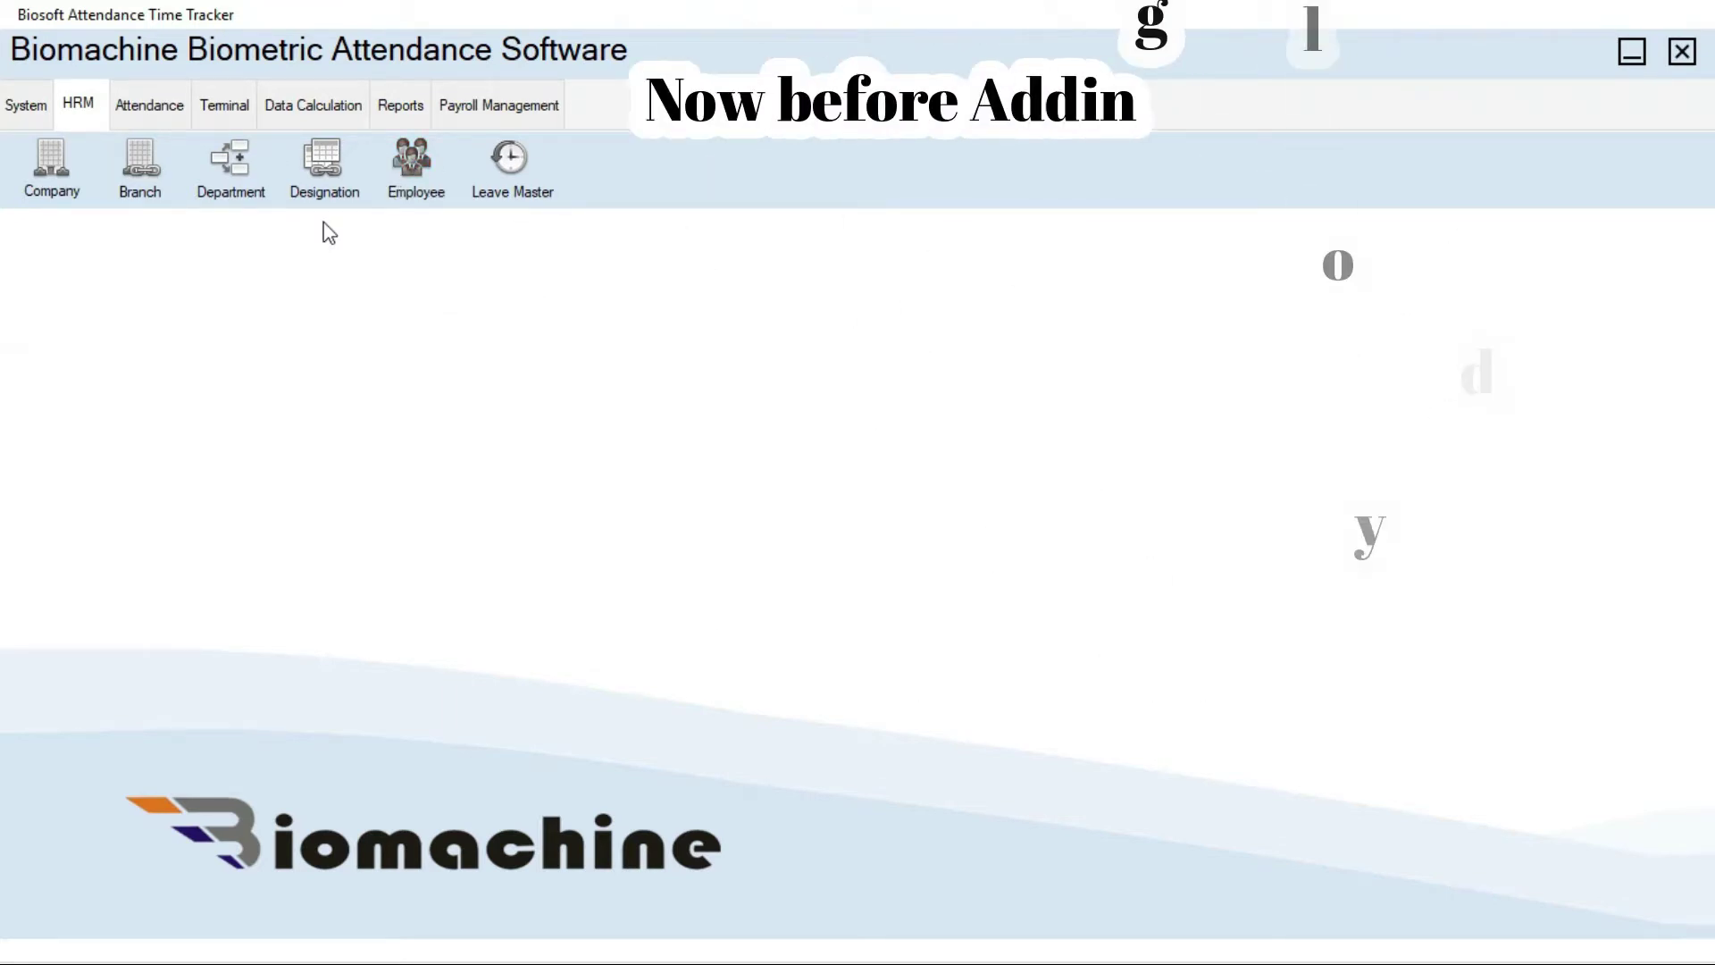
Rename the DEMO time policy to 'Gen' and save it
{"action": "left_click", "coordinate": [148, 106]}
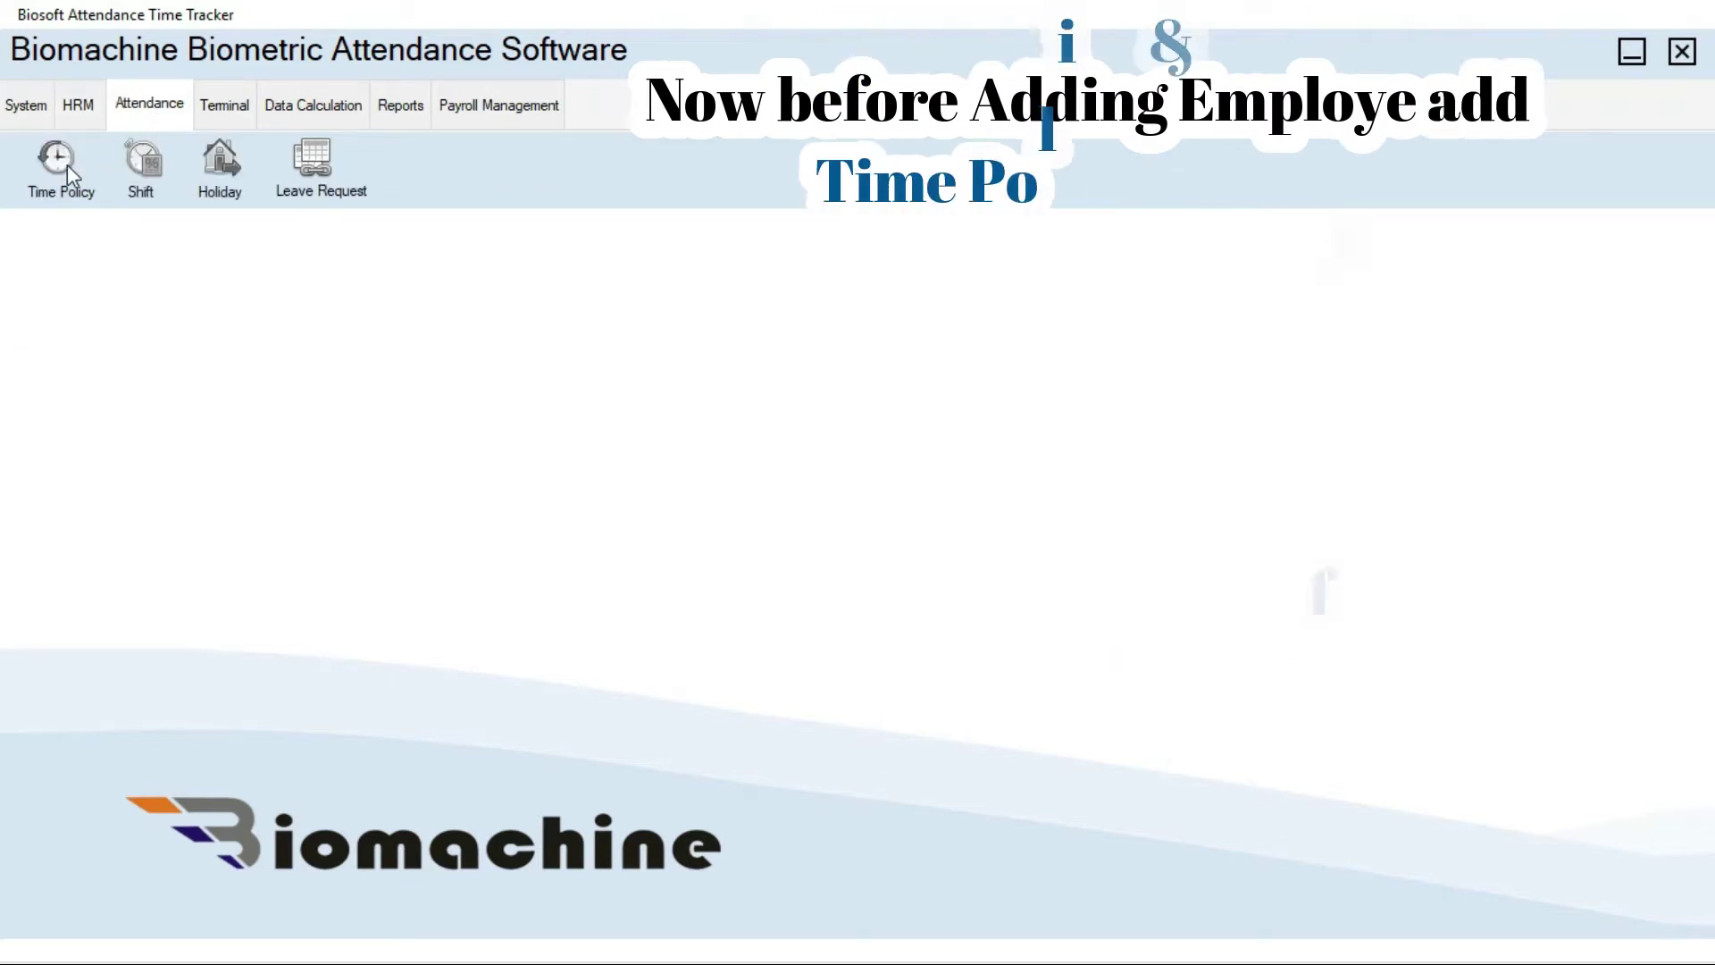
{"action": "left_click", "coordinate": [51, 157]}
{"action": "left_click", "coordinate": [457, 329]}
{"action": "double_click", "coordinate": [841, 367]}
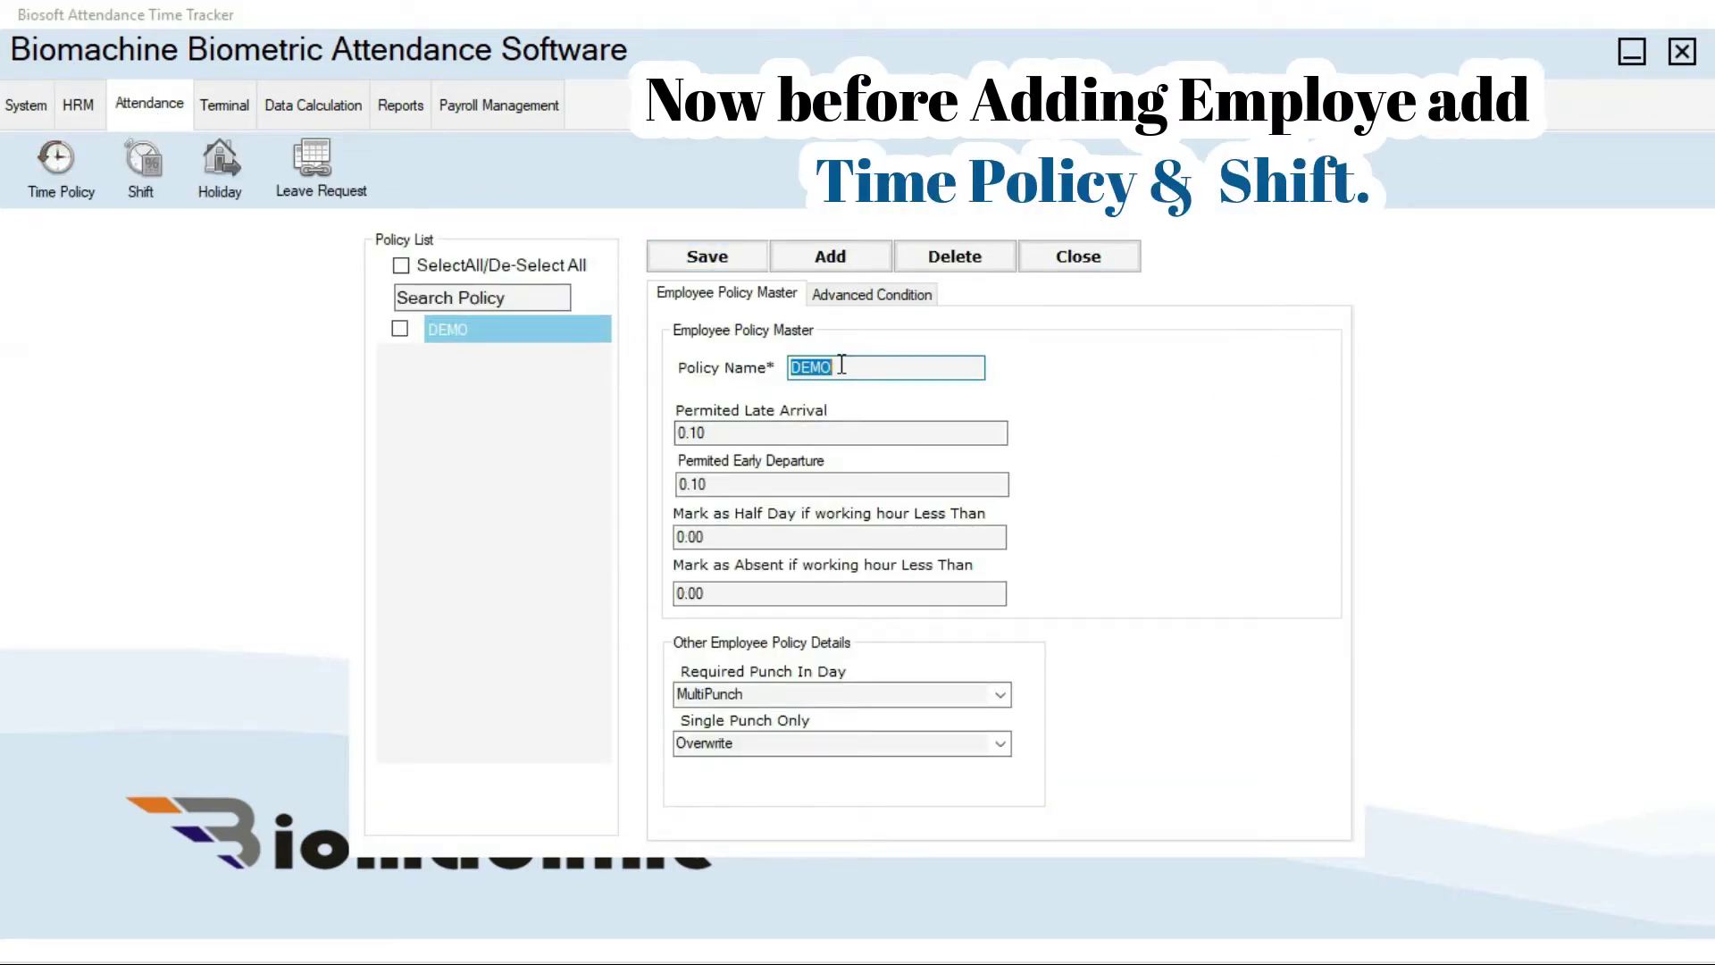
{"action": "type", "text": "Gen"}
{"action": "left_click", "coordinate": [707, 256]}
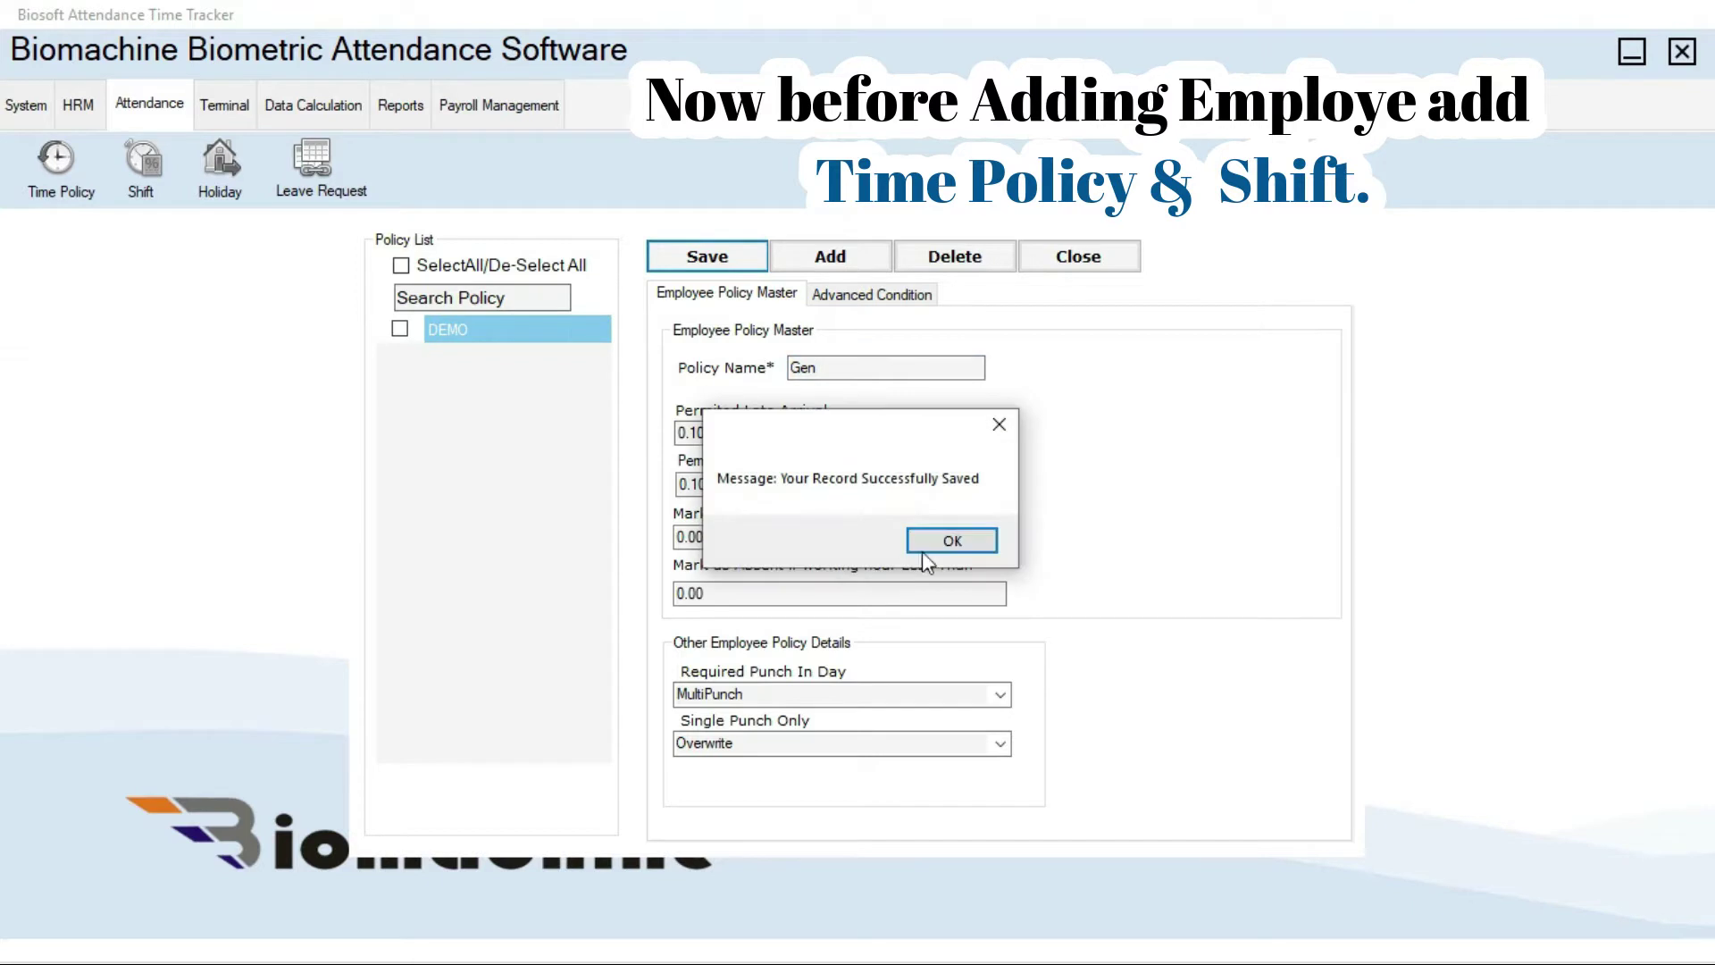
{"action": "left_click", "coordinate": [972, 539]}
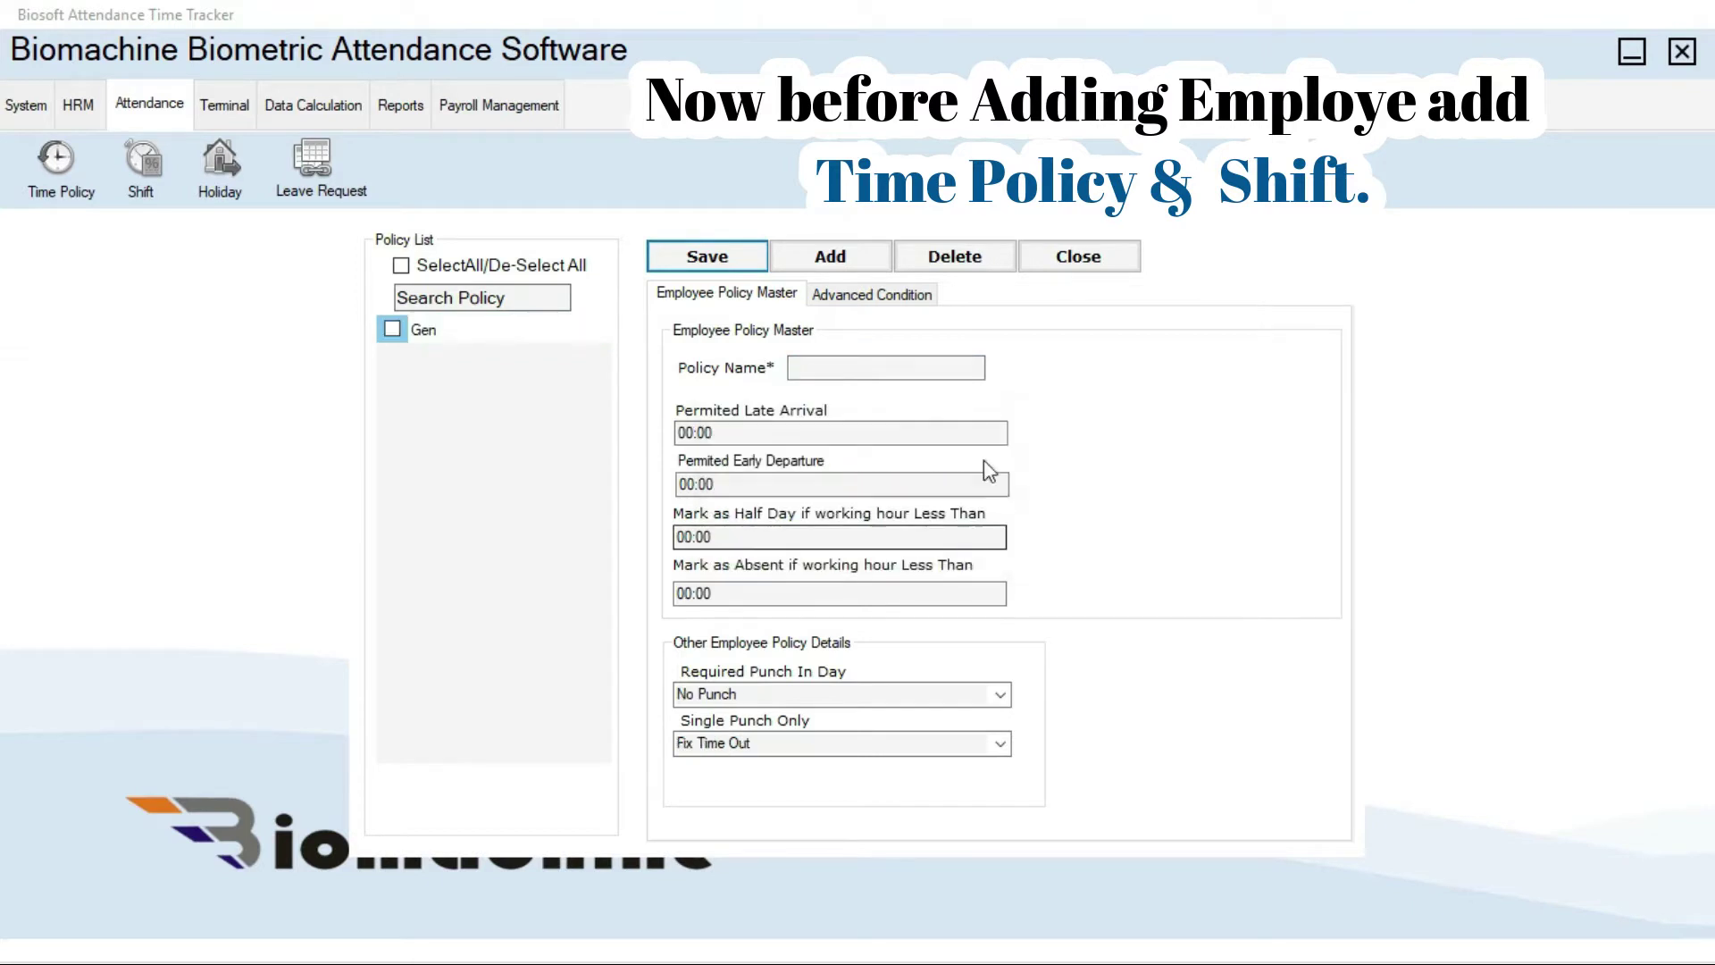
{"action": "left_click", "coordinate": [1081, 256]}
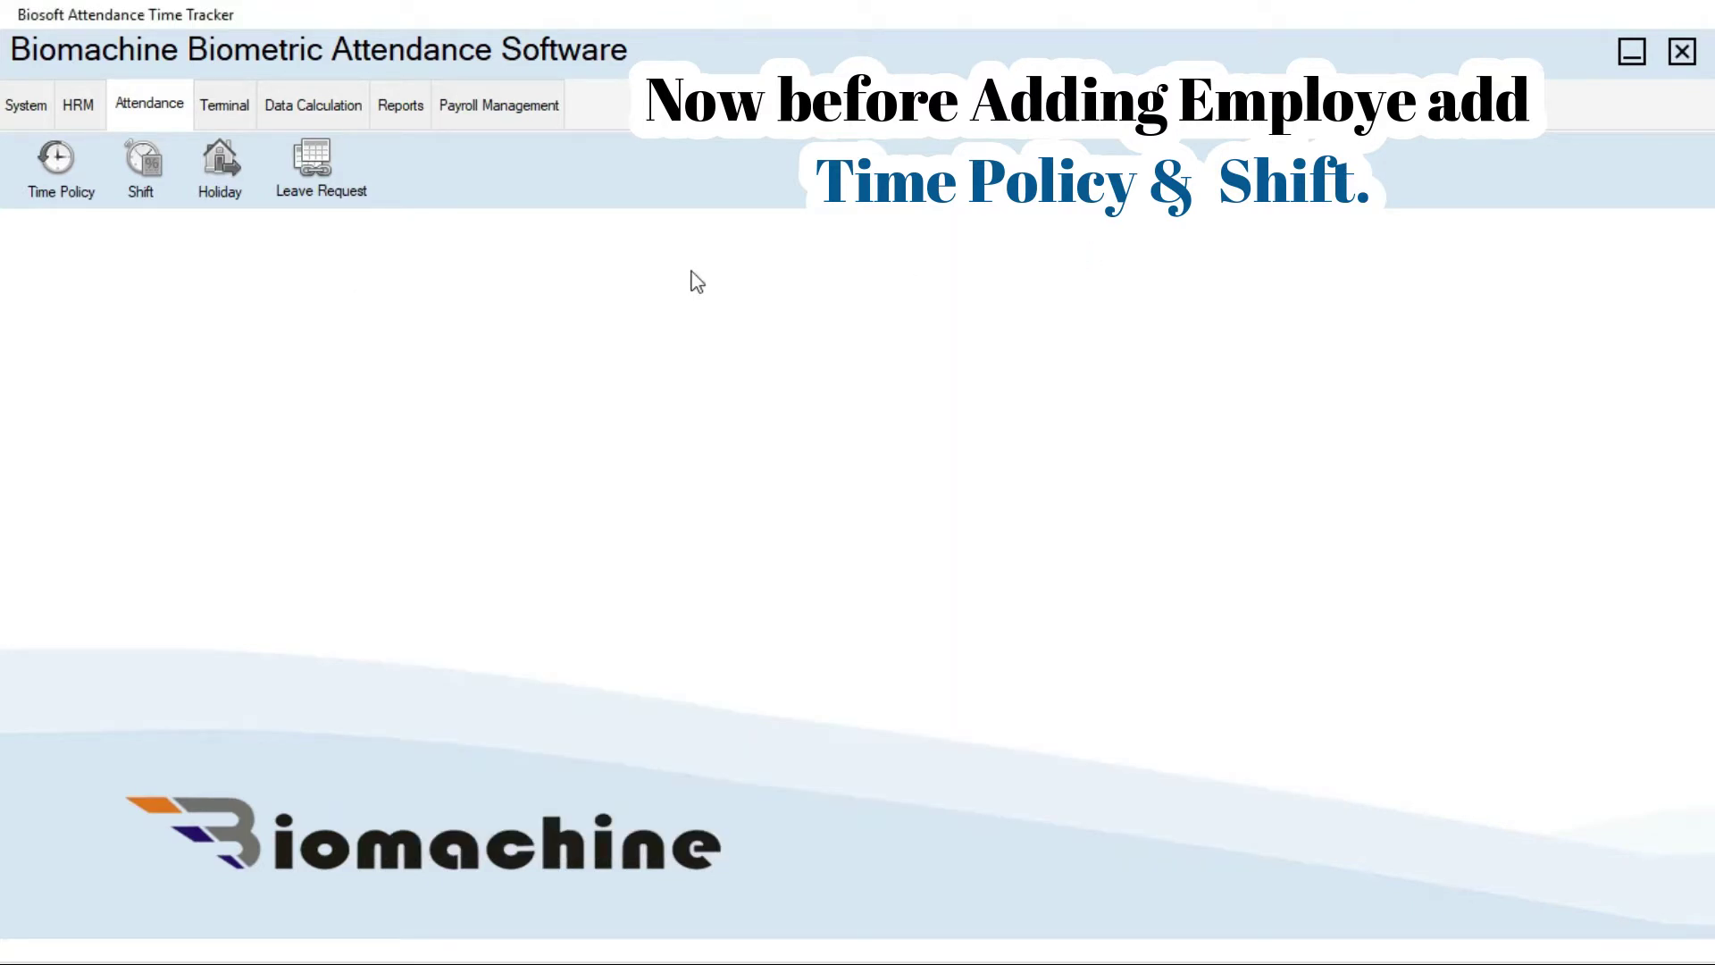
Add shift 002 running 0800 to 2200 with second weekly off set to None, and save it
{"action": "left_click", "coordinate": [146, 164]}
{"action": "left_click", "coordinate": [696, 389]}
{"action": "type", "text": "002"}
{"action": "key", "text": "Tab"}
{"action": "left_click", "coordinate": [678, 443]}
{"action": "type", "text": "0800"}
{"action": "left_click", "coordinate": [775, 452]}
{"action": "type", "text": "2200"}
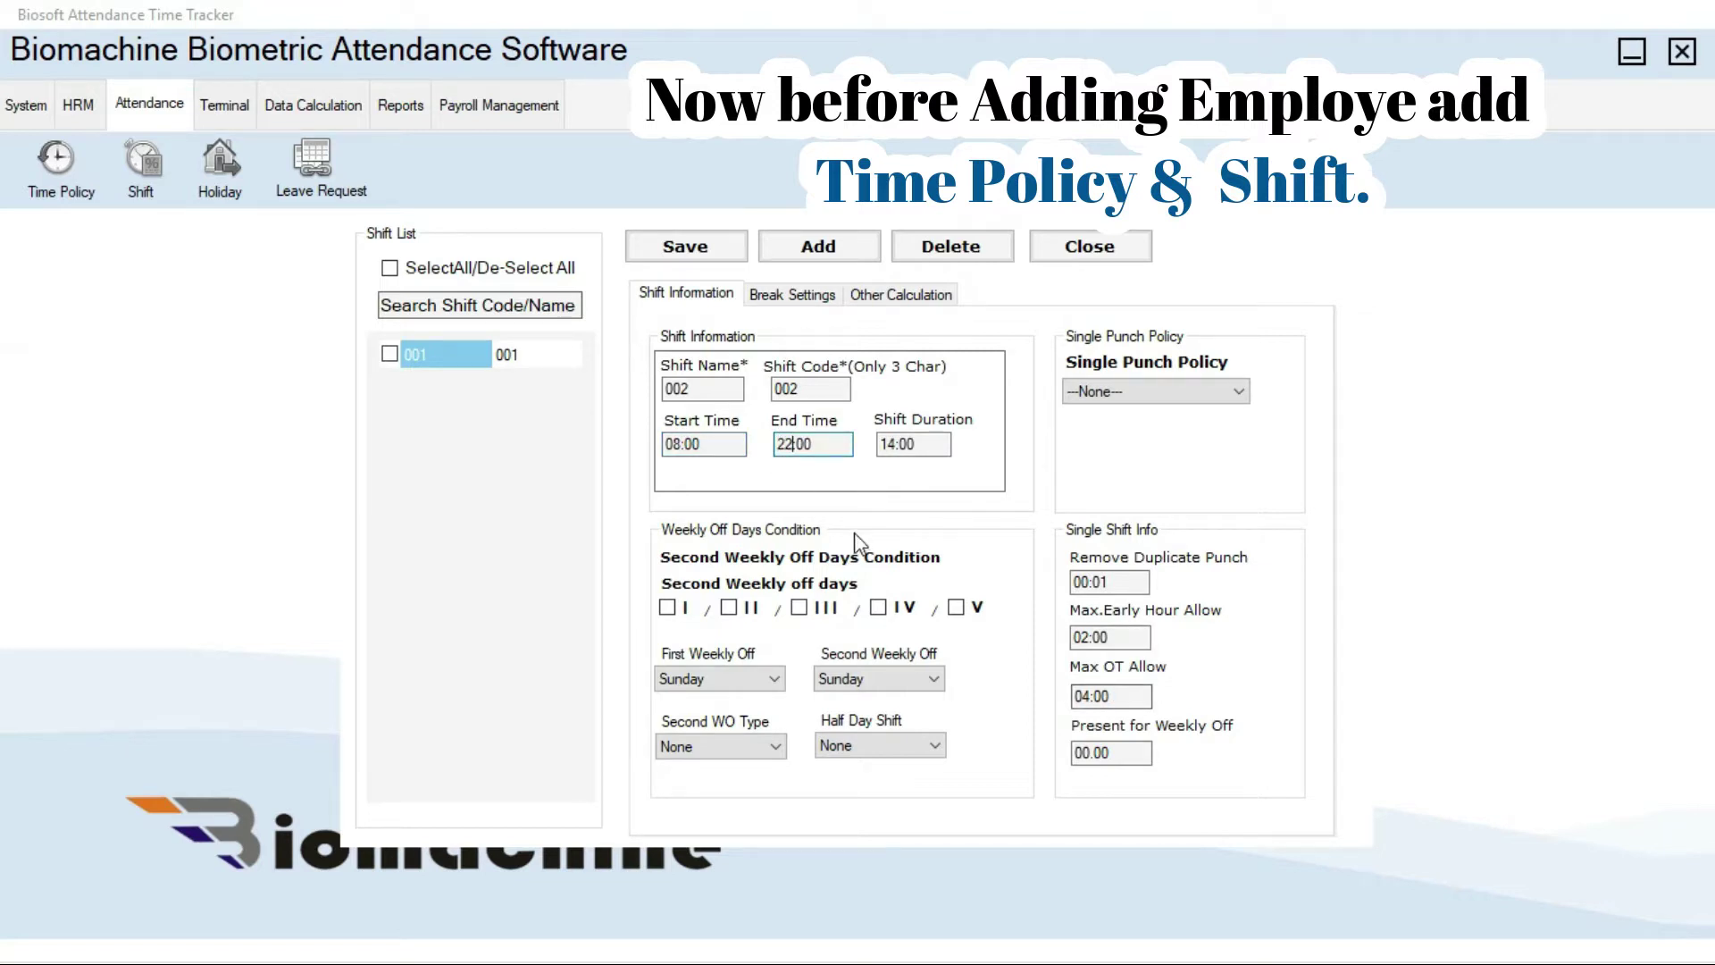
{"action": "left_click", "coordinate": [871, 679]}
{"action": "left_click", "coordinate": [844, 820]}
{"action": "left_click", "coordinate": [683, 248]}
{"action": "left_click", "coordinate": [944, 540]}
Re-save shift 001 and close the shift form
{"action": "left_click", "coordinate": [429, 355]}
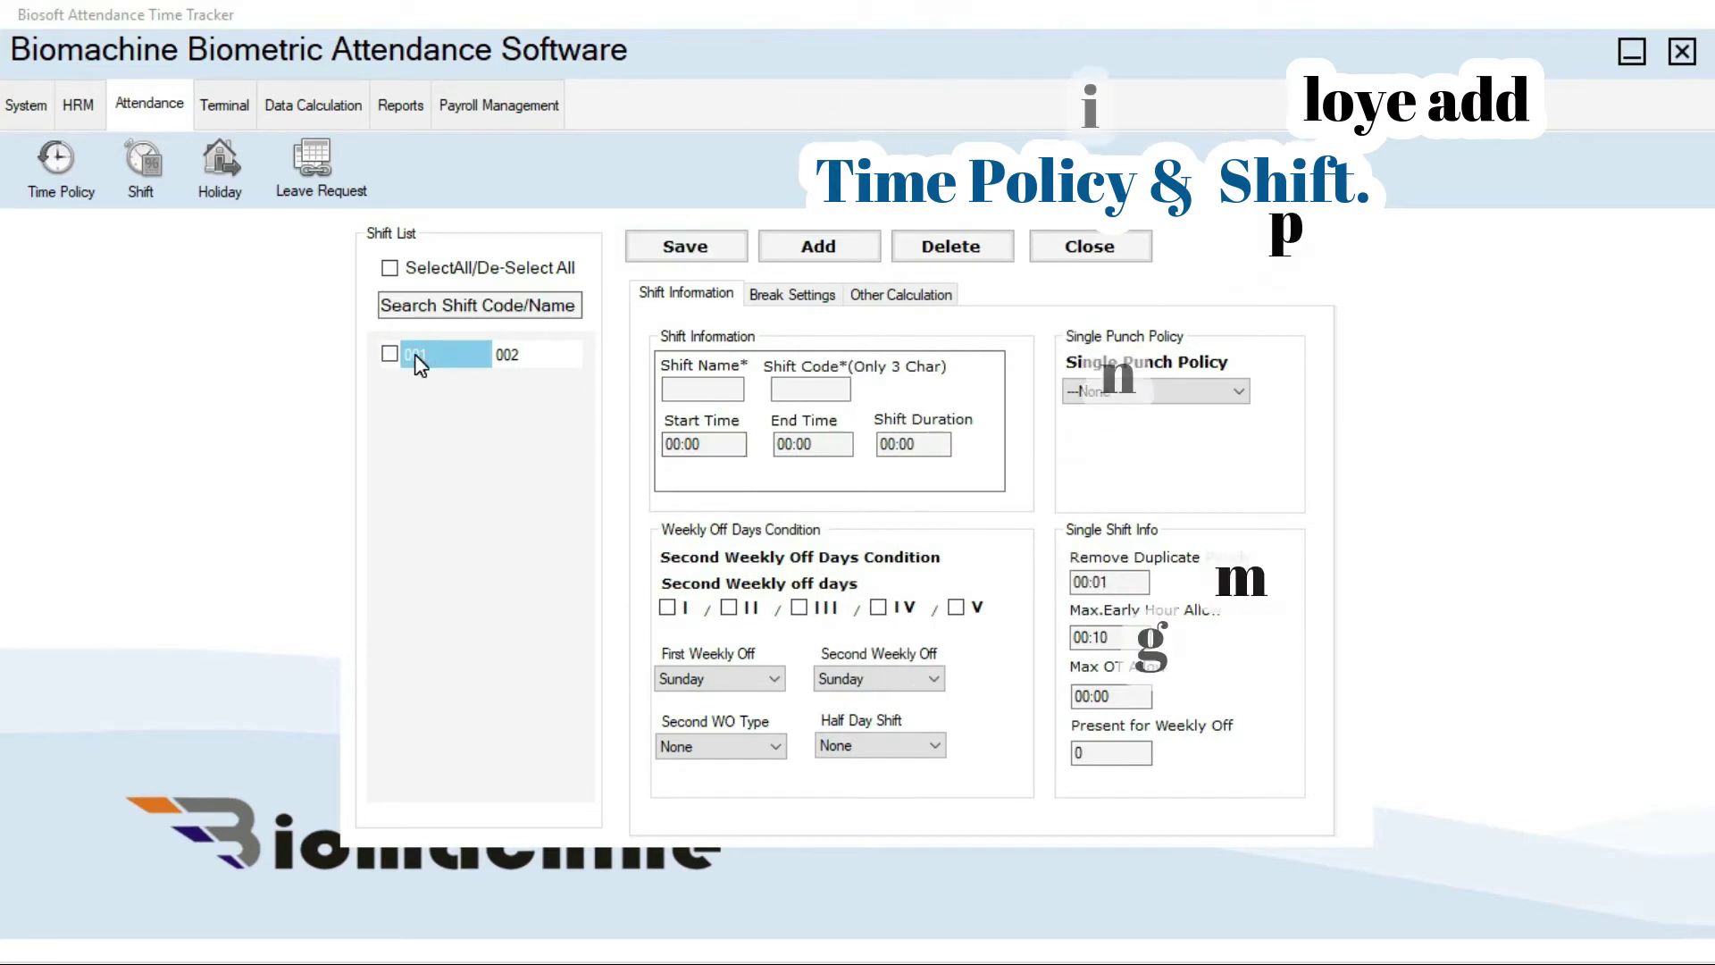
{"action": "left_click", "coordinate": [683, 254]}
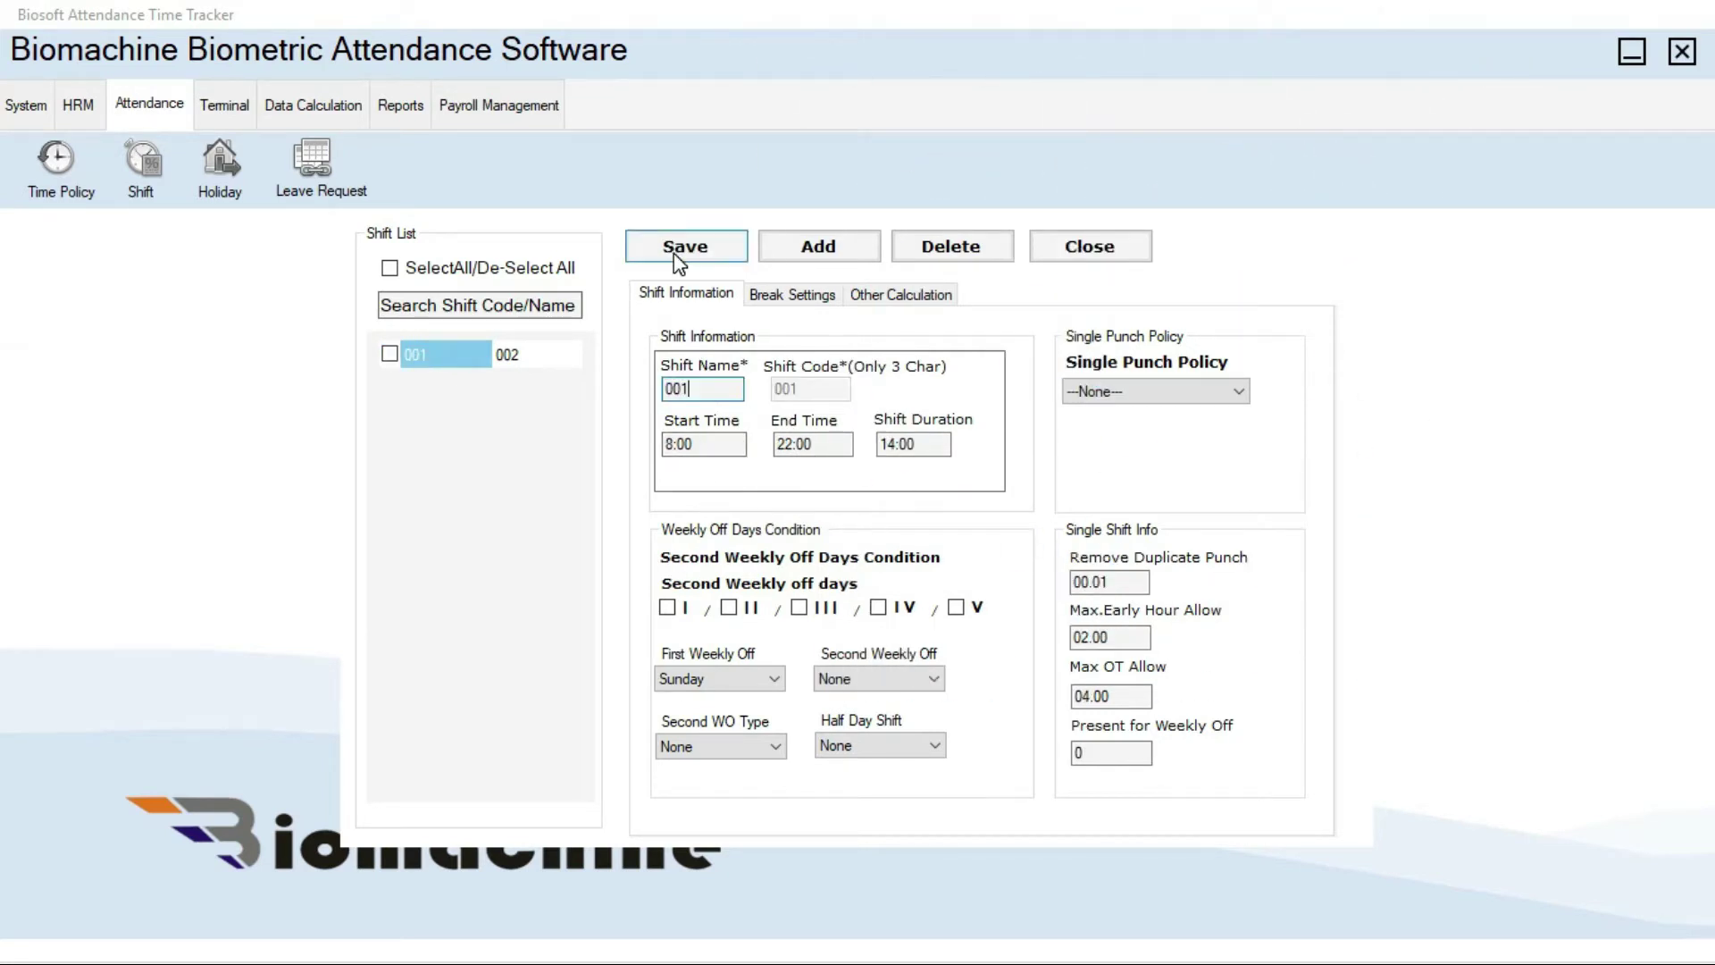
{"action": "left_click", "coordinate": [846, 536]}
{"action": "left_click", "coordinate": [1092, 251]}
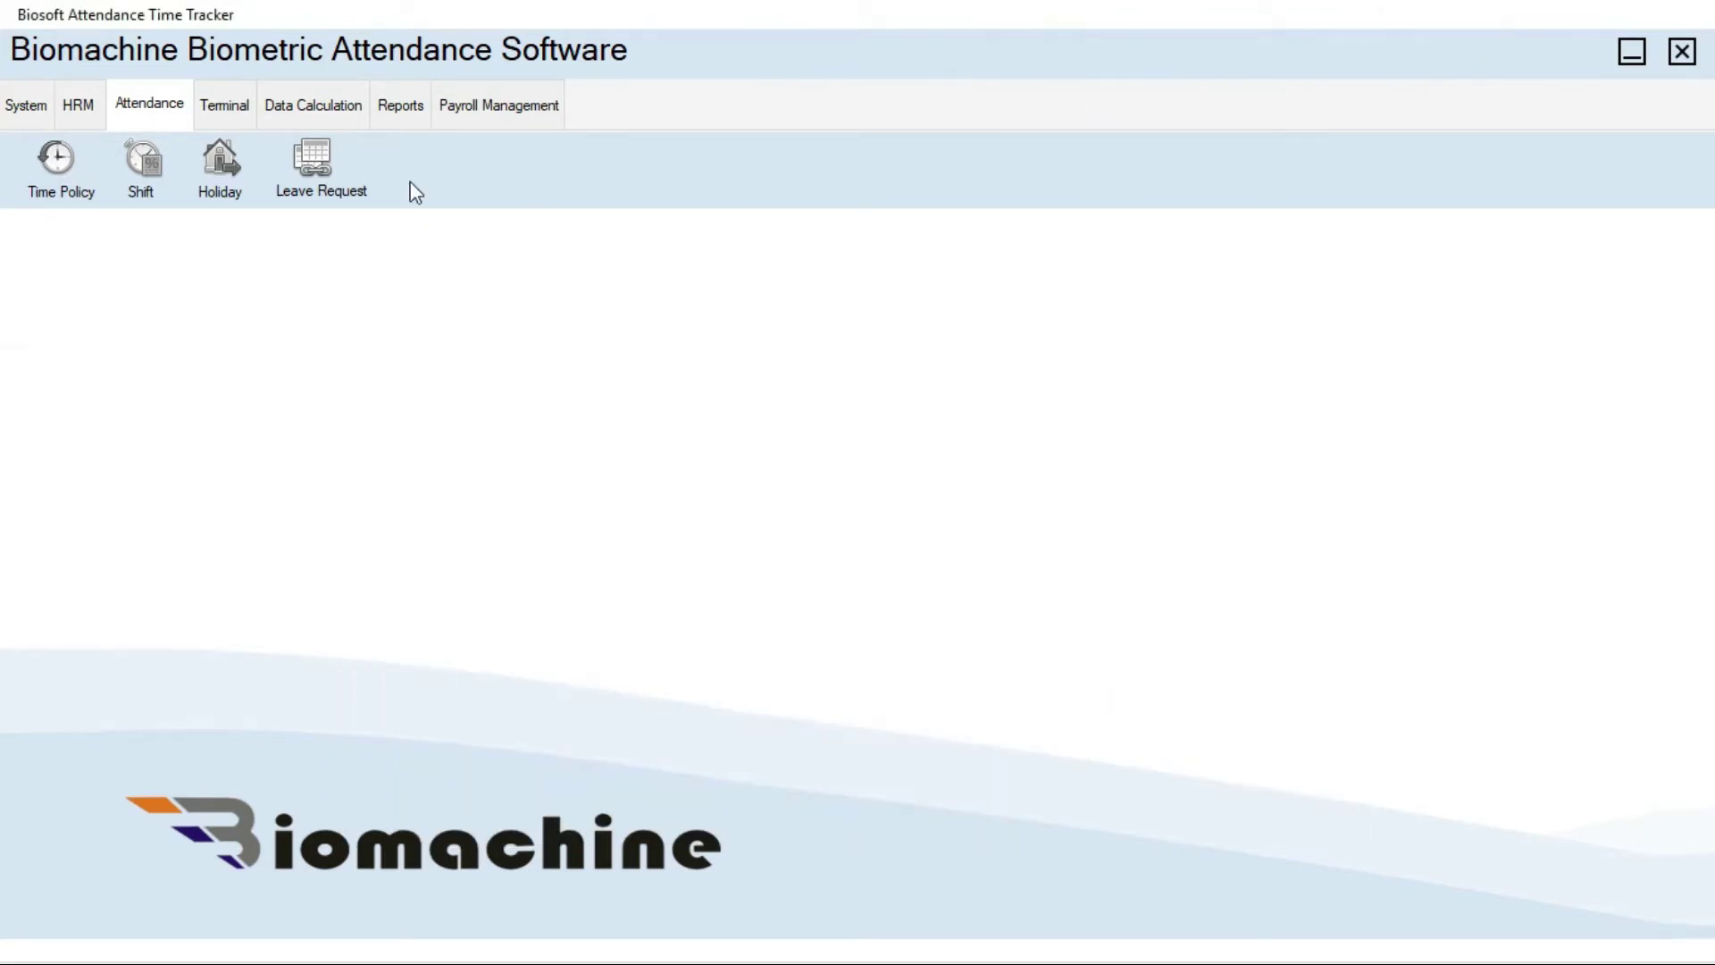
Rename the DEMO employee, set Software Support Engineer in the Software Support department, and save
{"action": "left_click", "coordinate": [78, 109]}
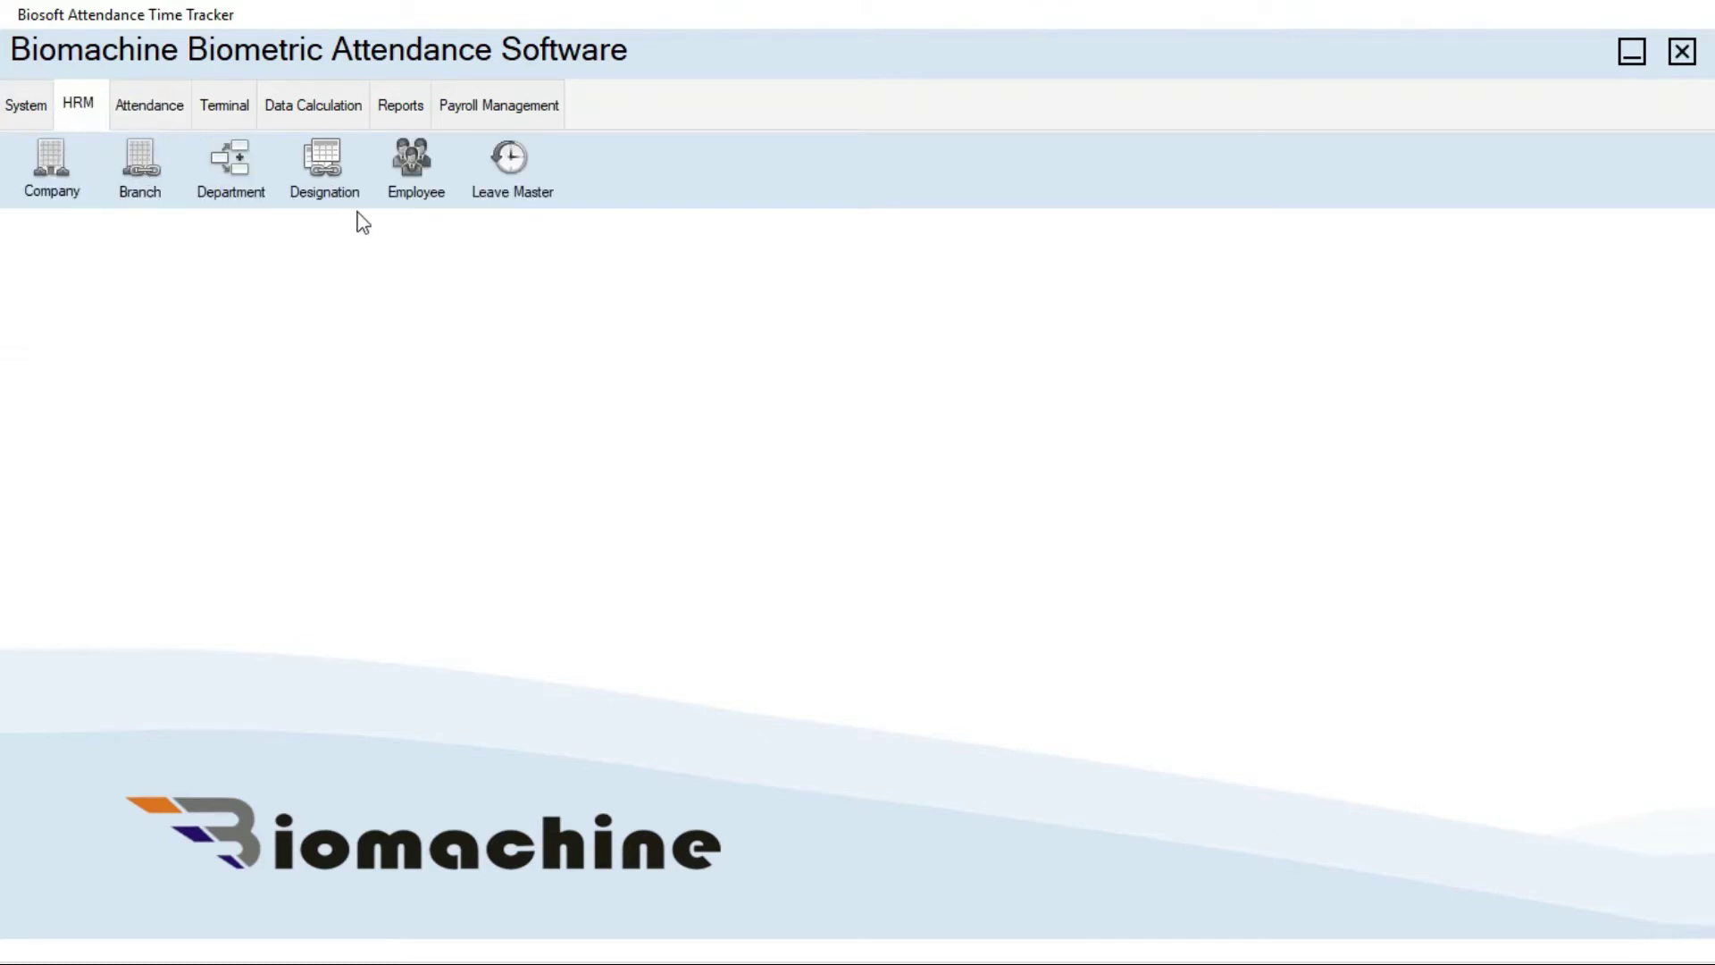
{"action": "left_click", "coordinate": [413, 161]}
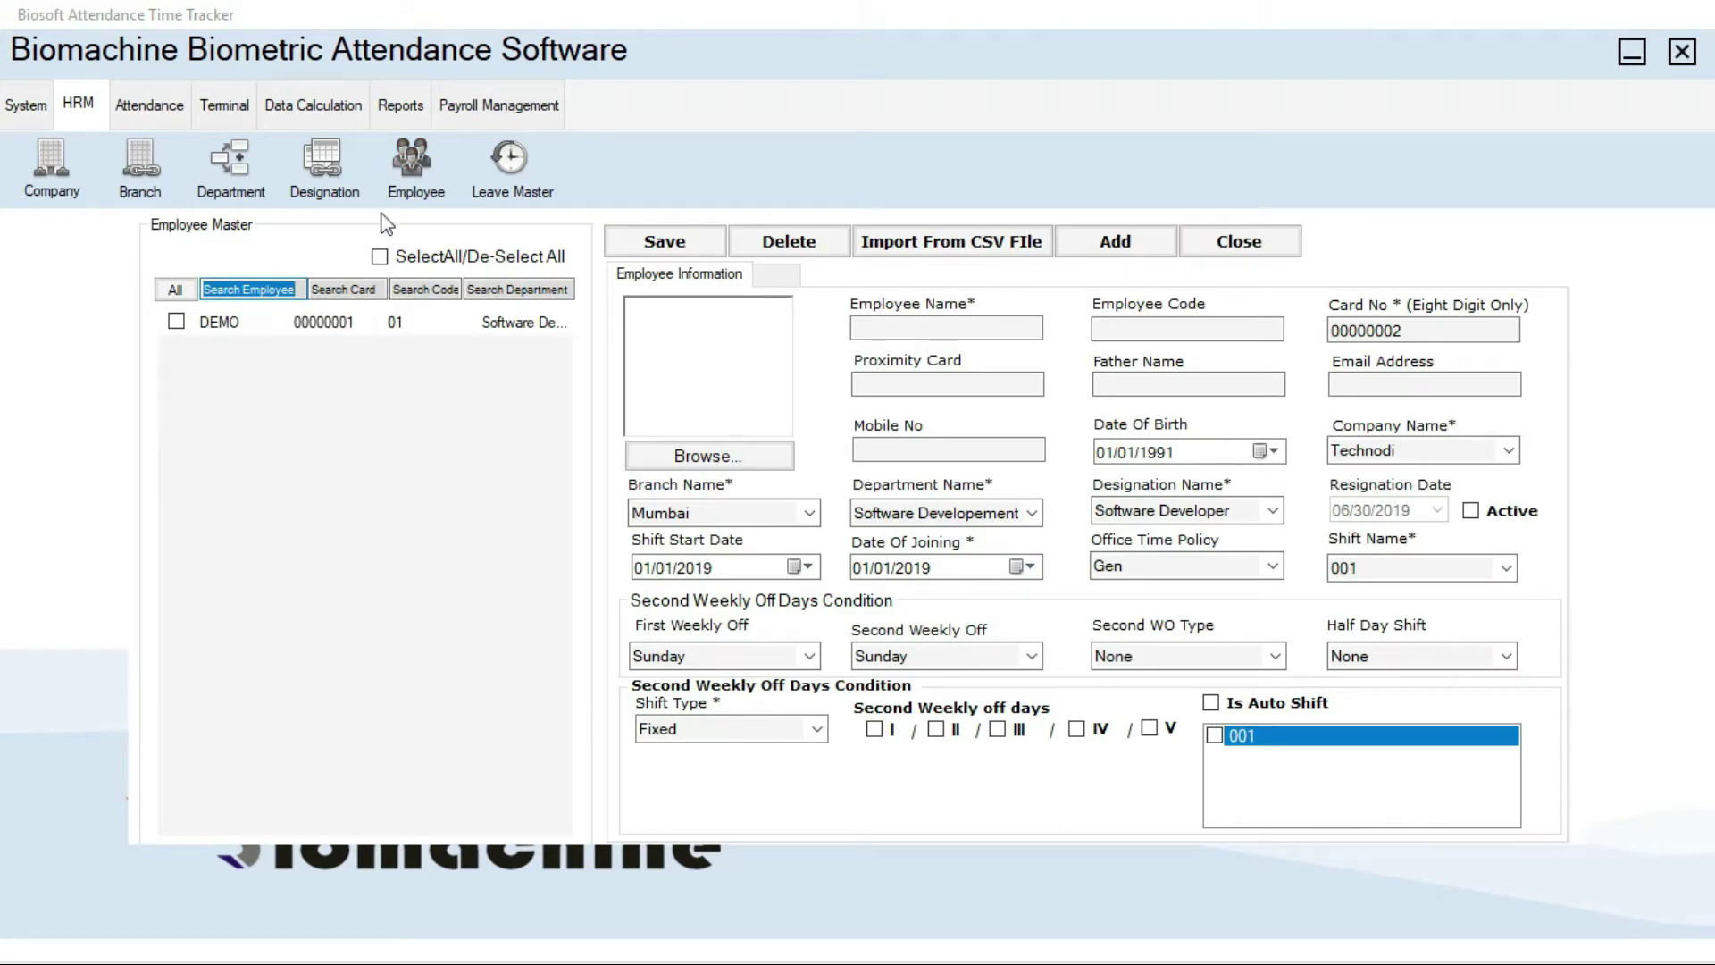
{"action": "left_click", "coordinate": [228, 324]}
{"action": "double_click", "coordinate": [924, 328]}
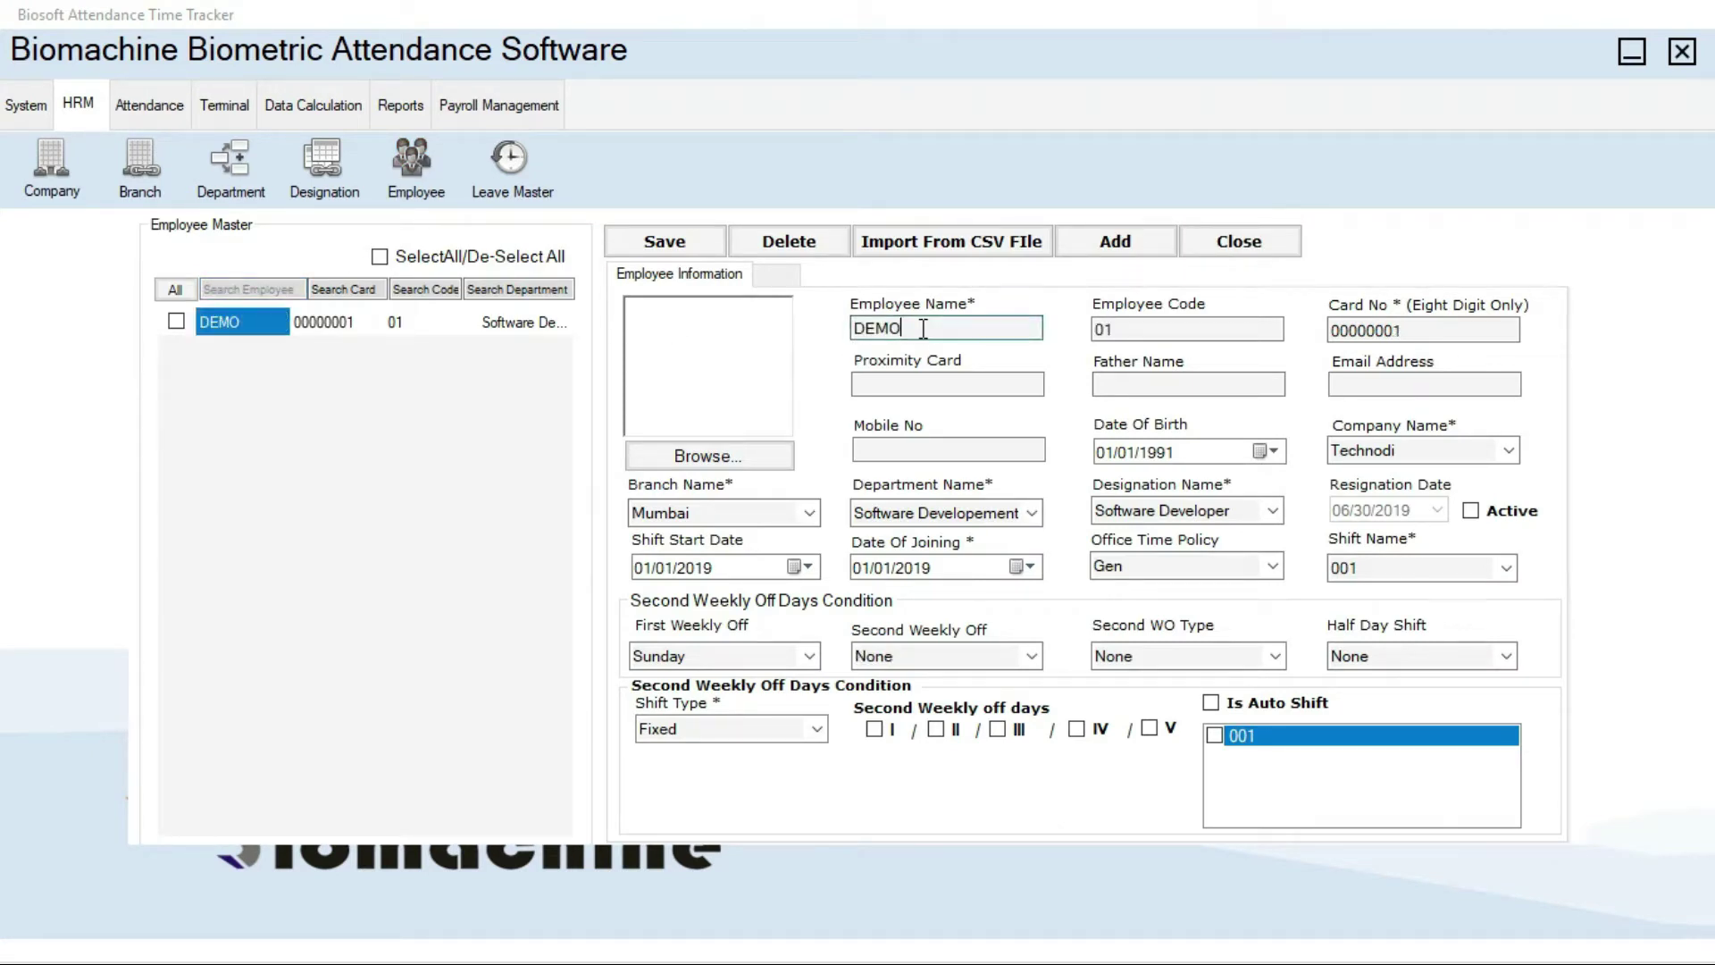
{"action": "left_click", "coordinate": [1269, 509]}
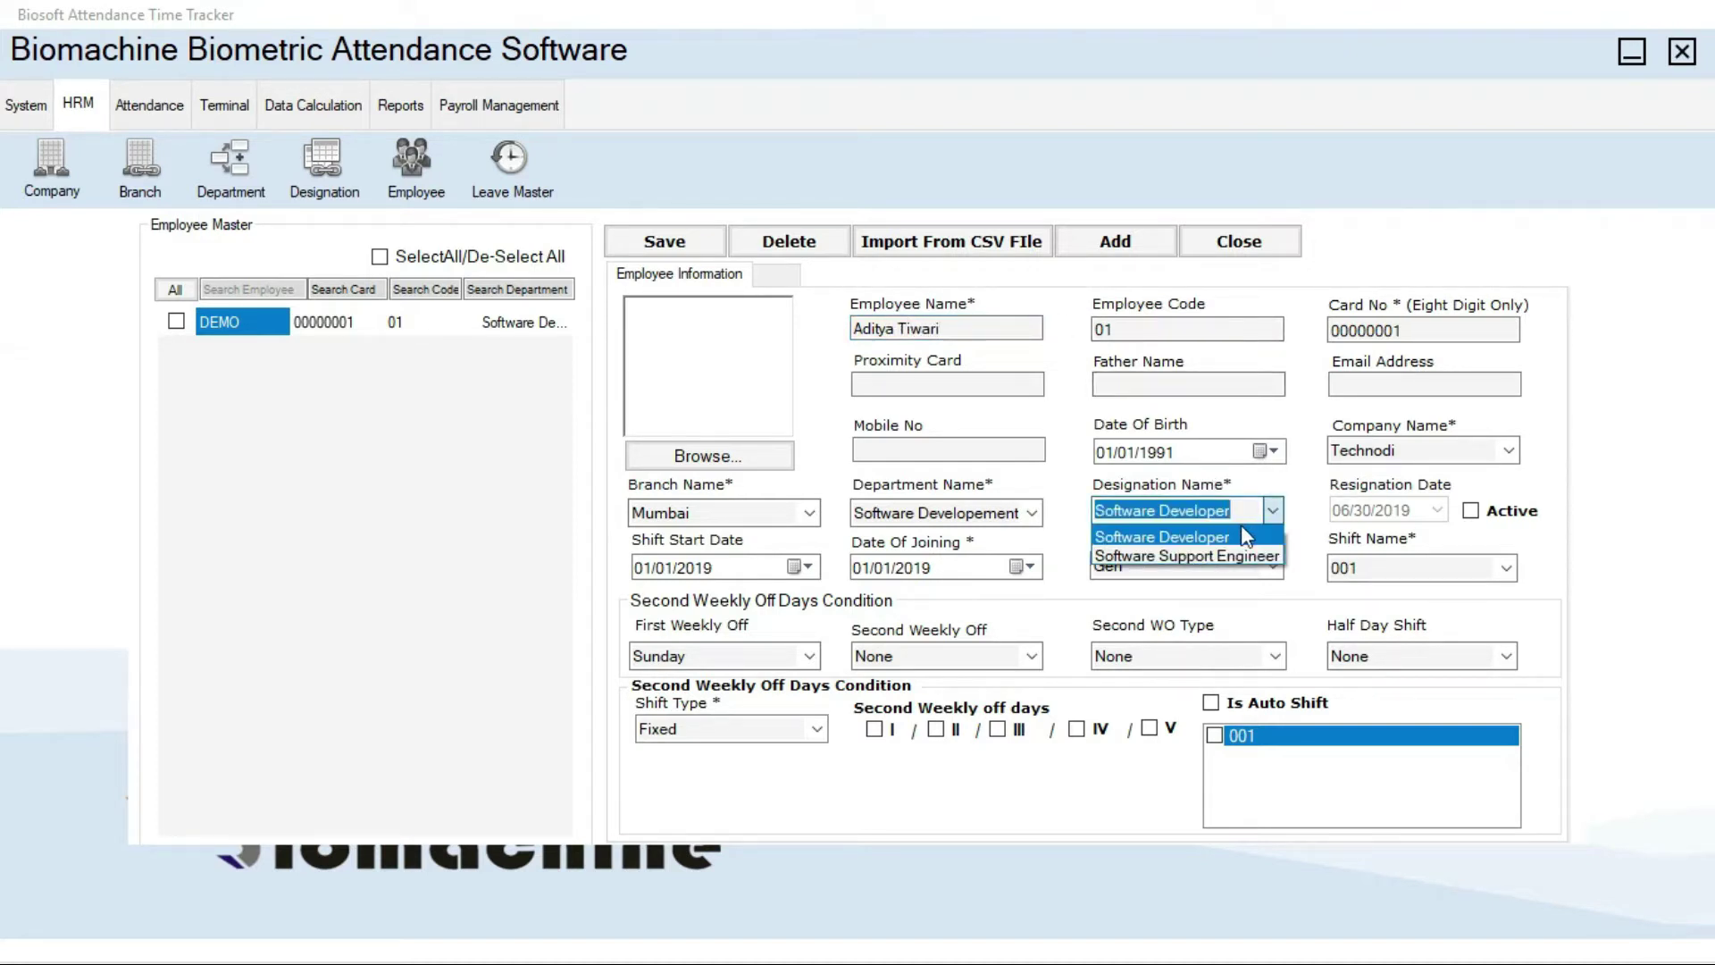
{"action": "left_click", "coordinate": [1188, 556]}
{"action": "left_click", "coordinate": [1032, 513]}
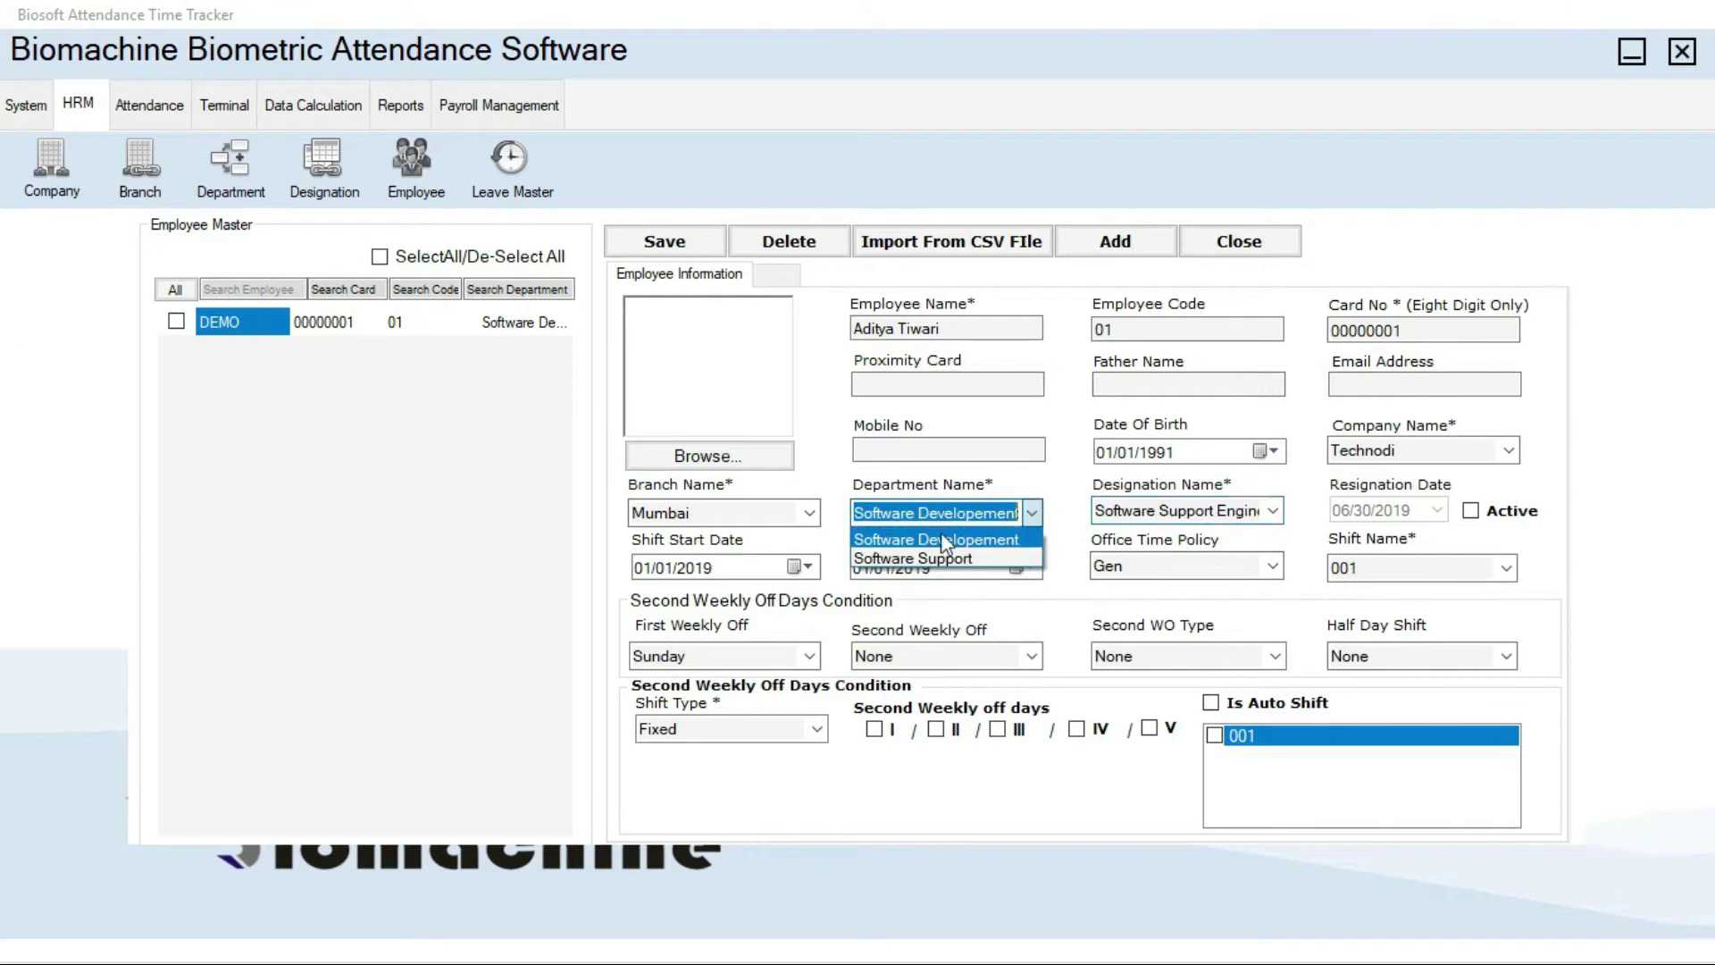
{"action": "left_click", "coordinate": [913, 557]}
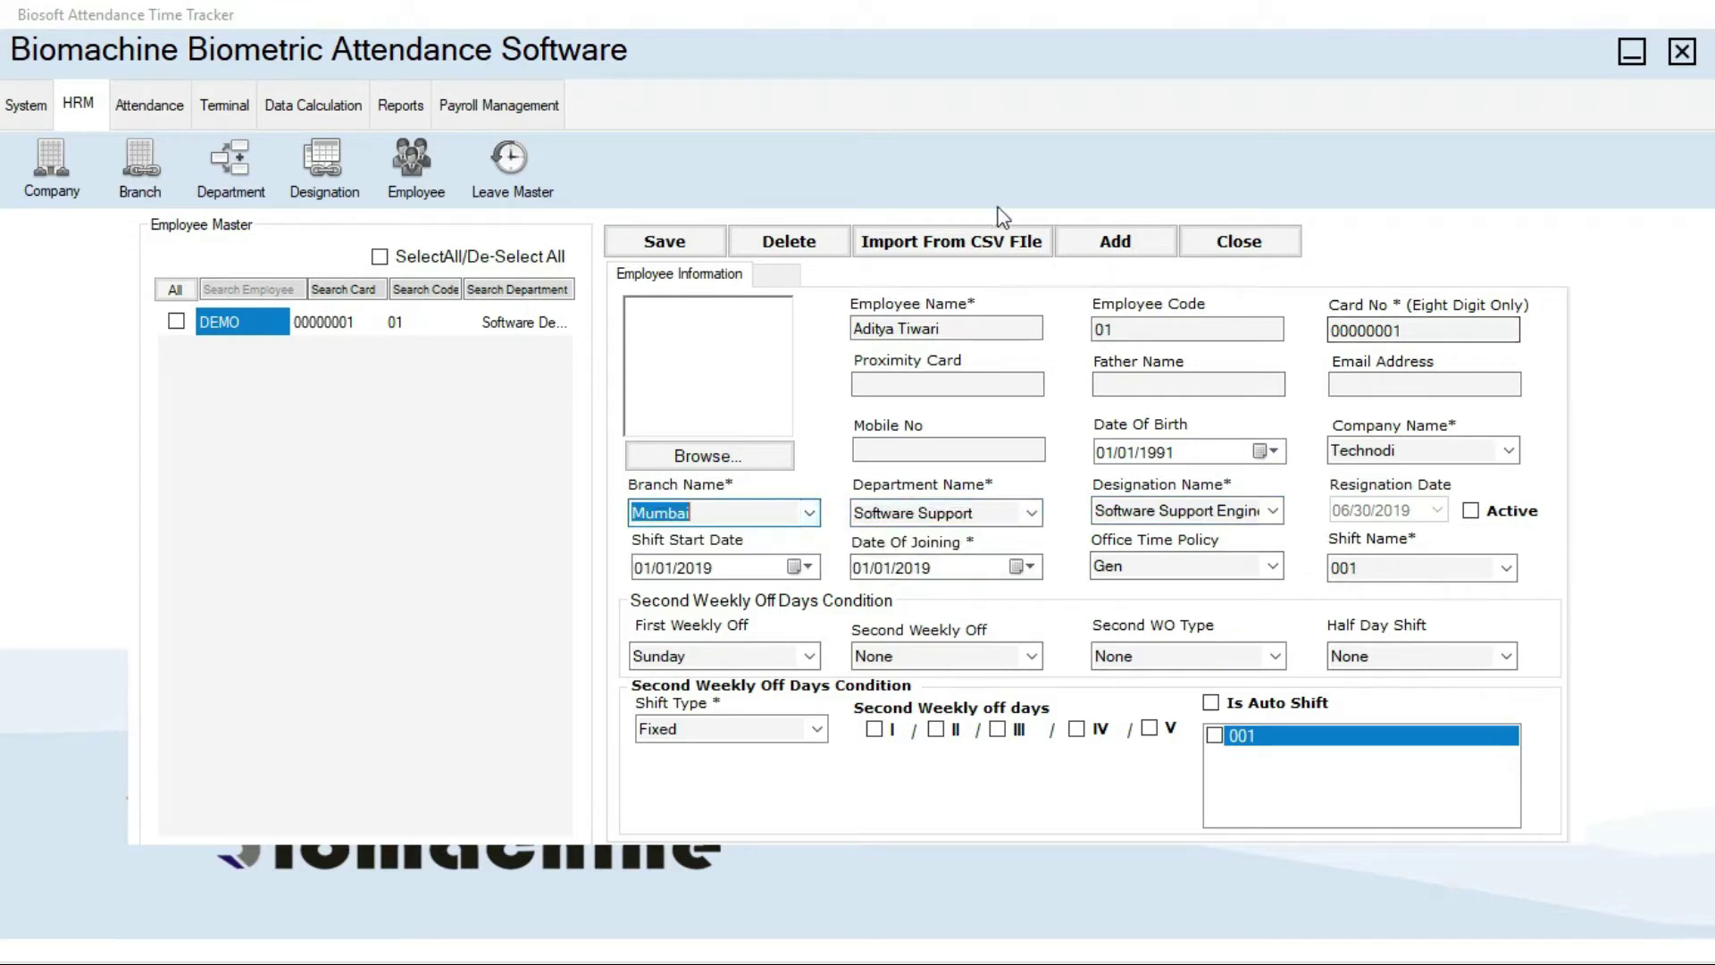
{"action": "left_click", "coordinate": [664, 243]}
{"action": "left_click", "coordinate": [947, 540]}
Start a new employee record with employee code 002 and card number 00000002
{"action": "left_click", "coordinate": [1141, 240]}
{"action": "left_click", "coordinate": [904, 327]}
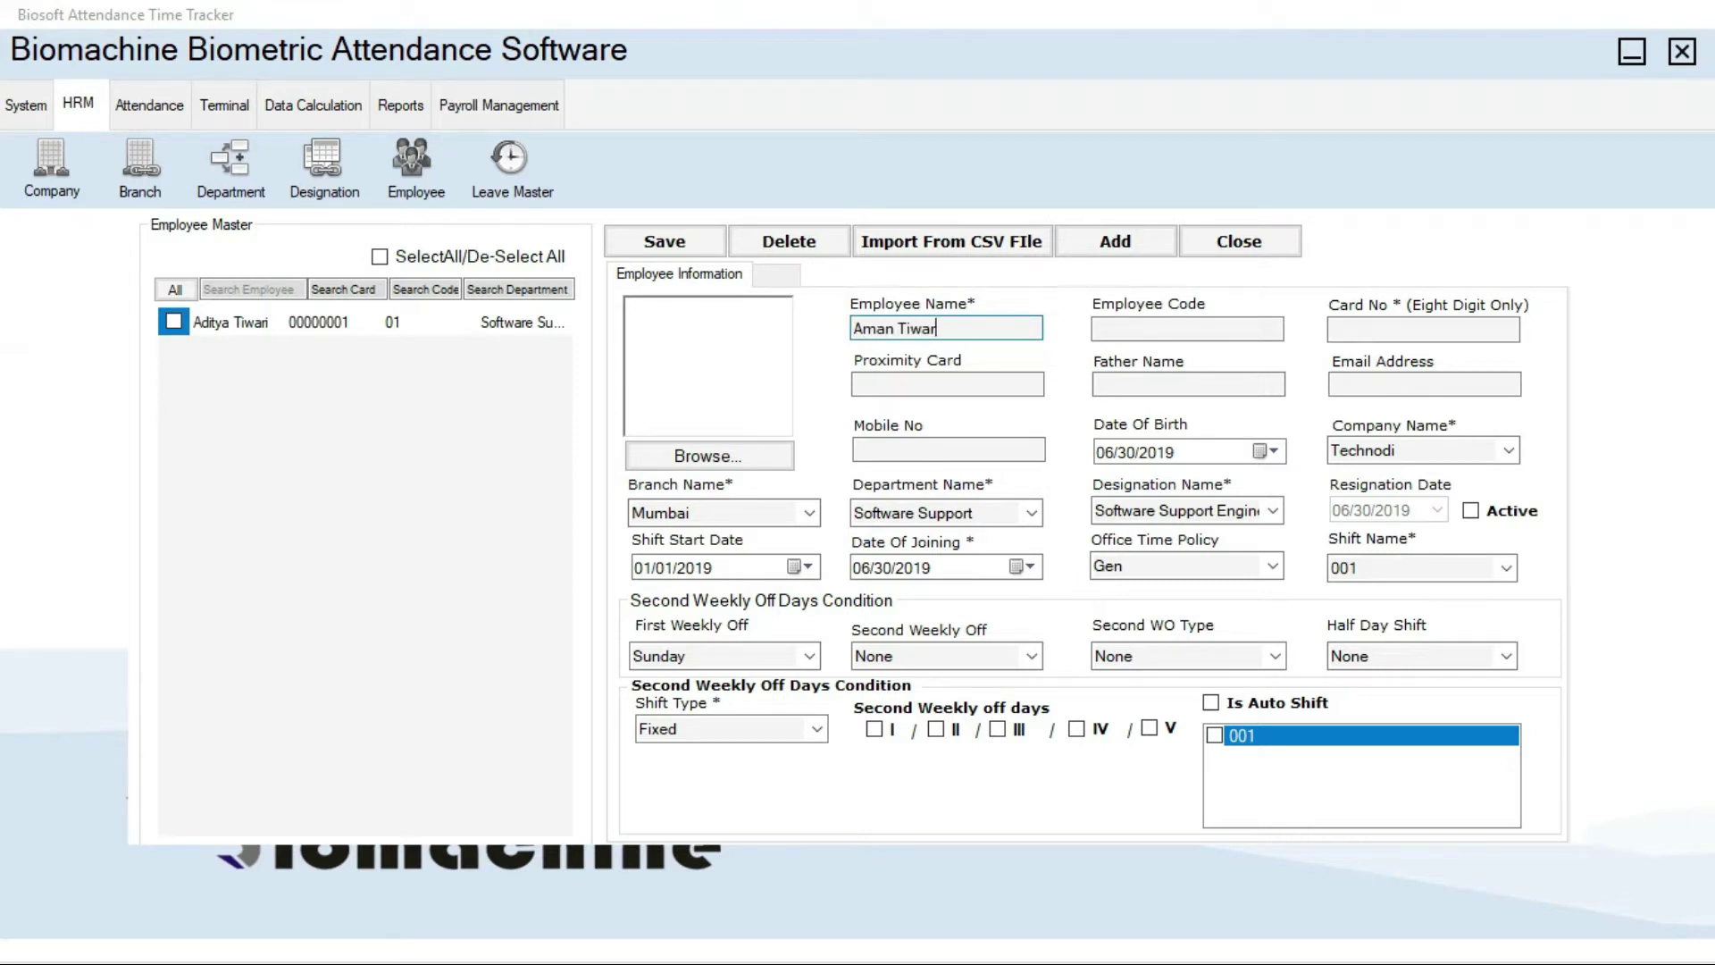
{"action": "left_click", "coordinate": [1132, 330]}
{"action": "type", "text": "002"}
{"action": "left_click", "coordinate": [1335, 332]}
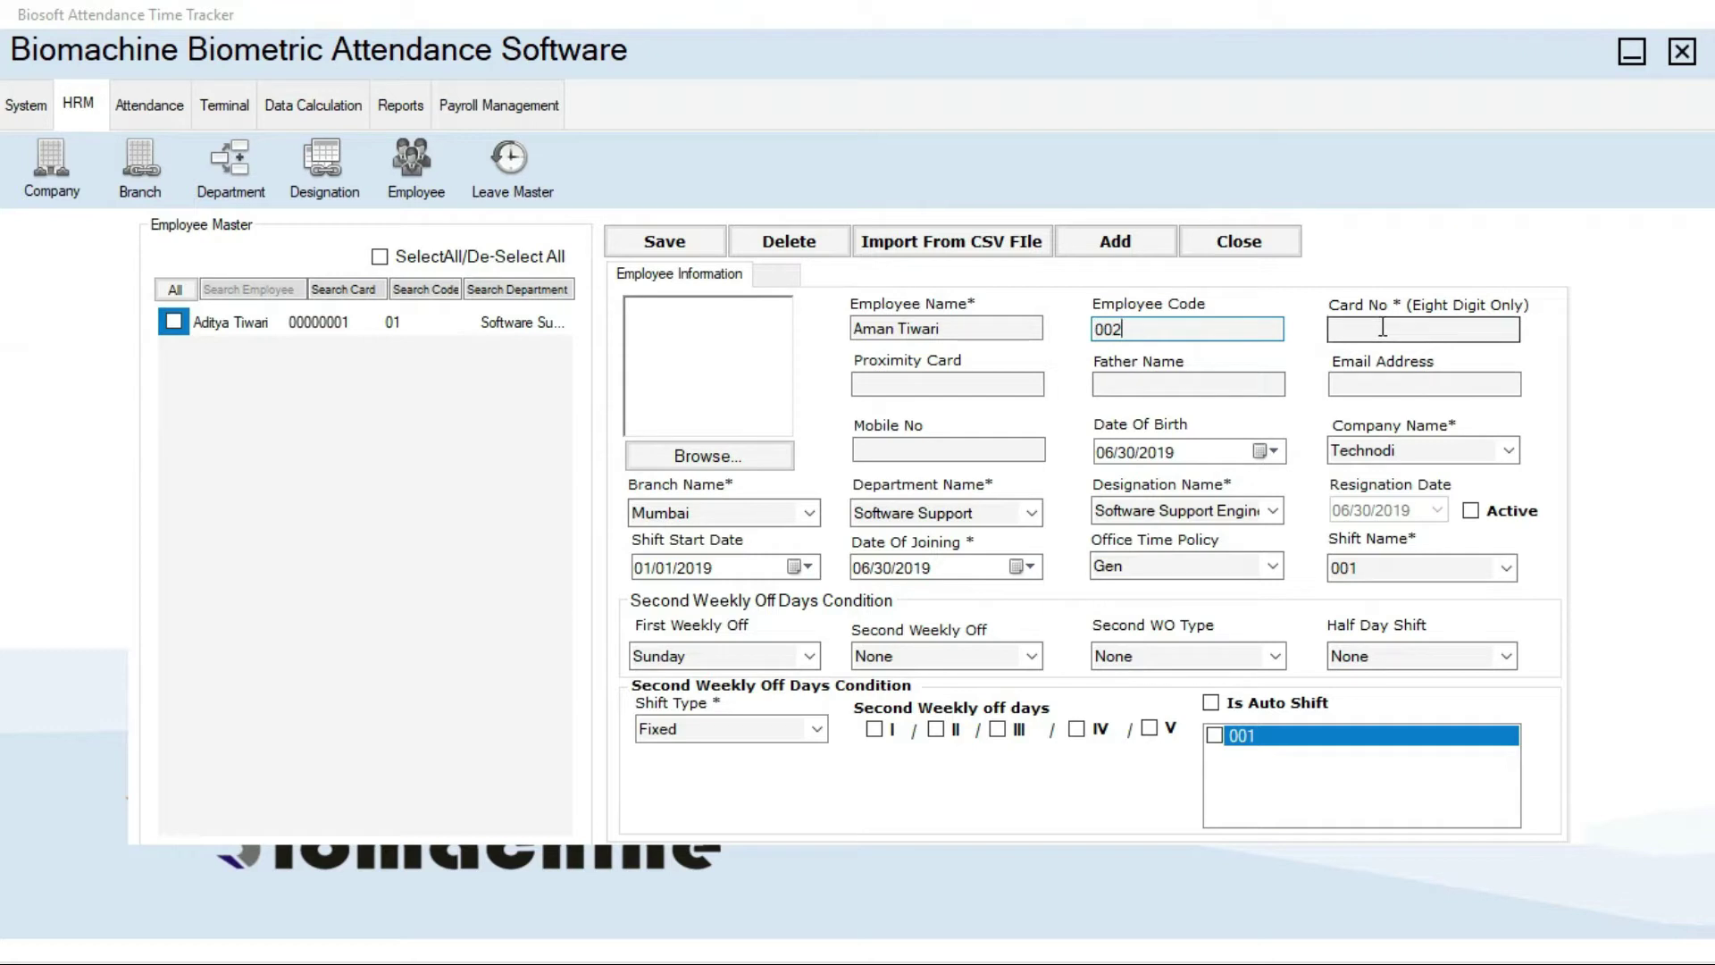
{"action": "type", "text": "00000002"}
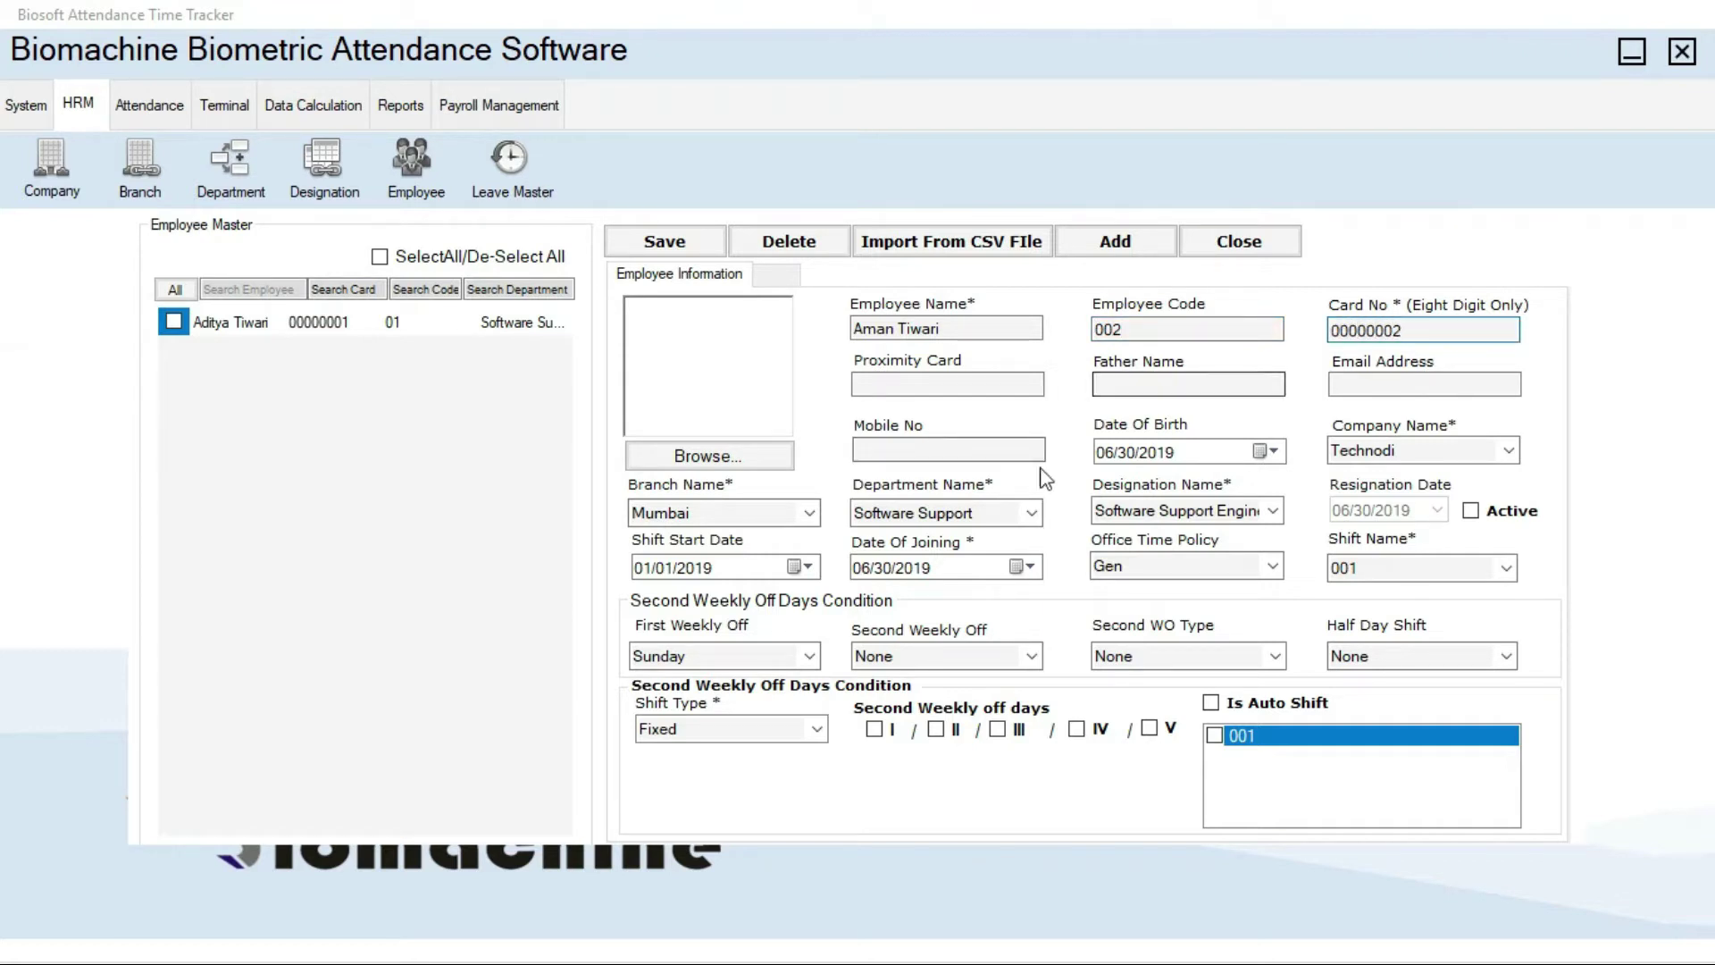
Assign department Software Developement, designation Software Developer and branch New Delhi, then save and close
{"action": "left_click", "coordinate": [1032, 512]}
{"action": "left_click", "coordinate": [939, 544]}
{"action": "left_click", "coordinate": [1258, 513]}
{"action": "left_click", "coordinate": [1272, 511]}
{"action": "left_click", "coordinate": [1165, 539]}
{"action": "left_click", "coordinate": [809, 514]}
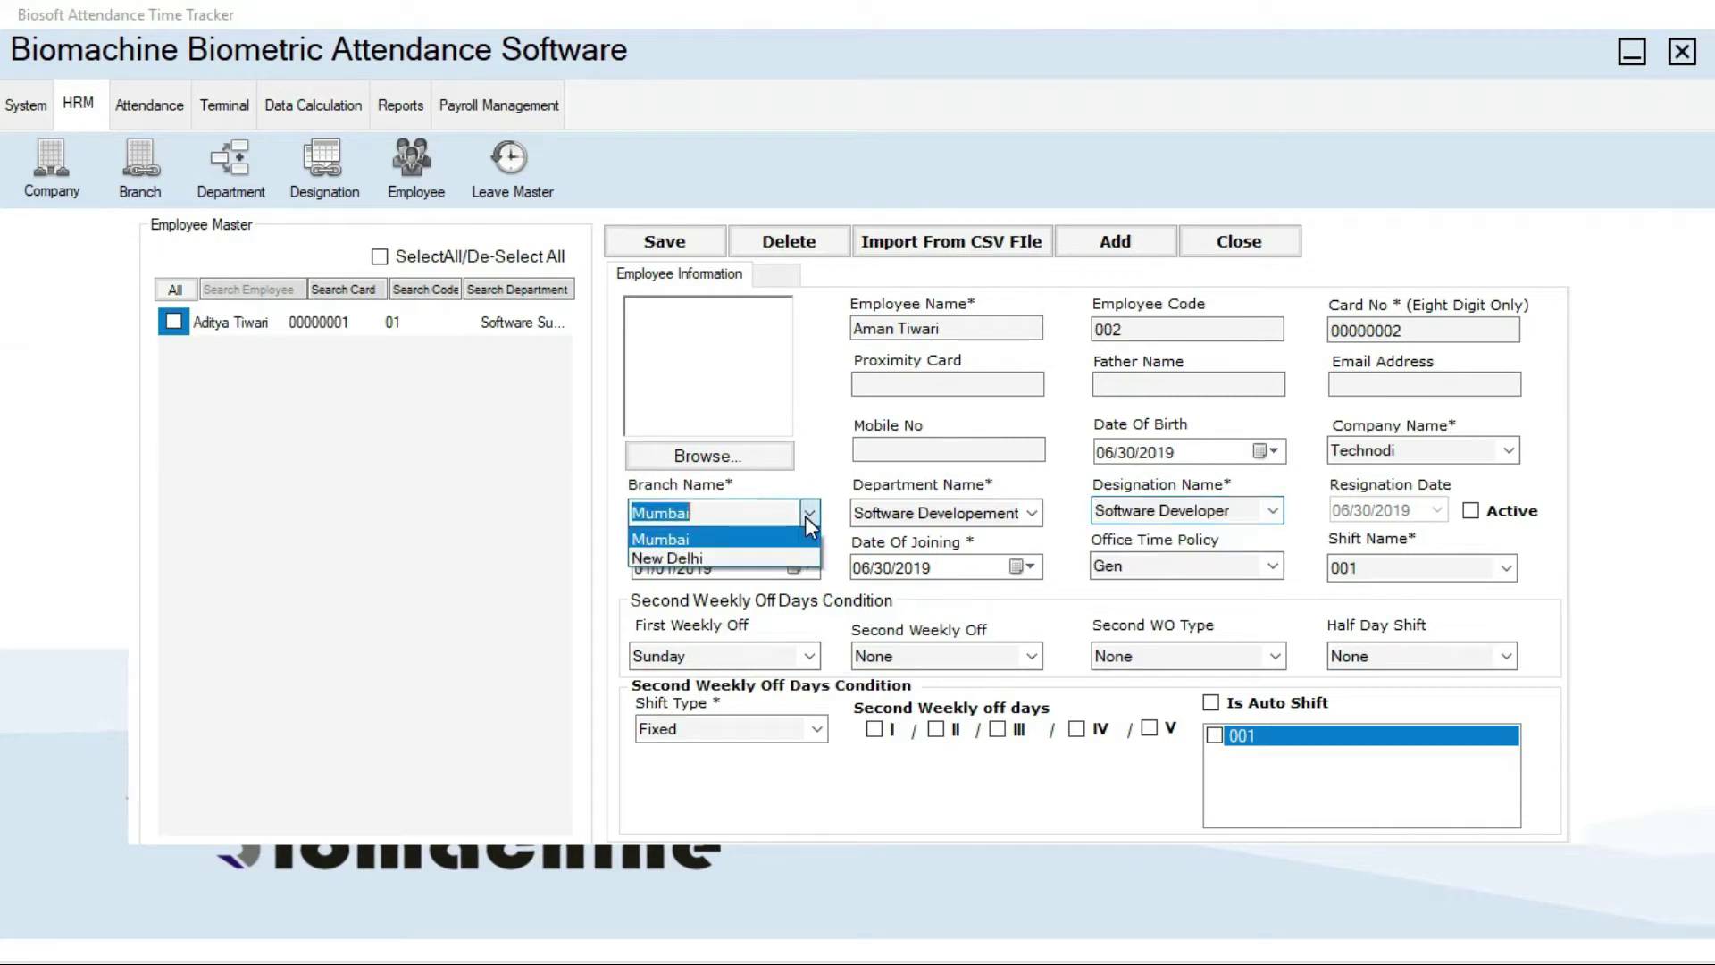
{"action": "left_click", "coordinate": [724, 552]}
{"action": "left_click", "coordinate": [661, 242]}
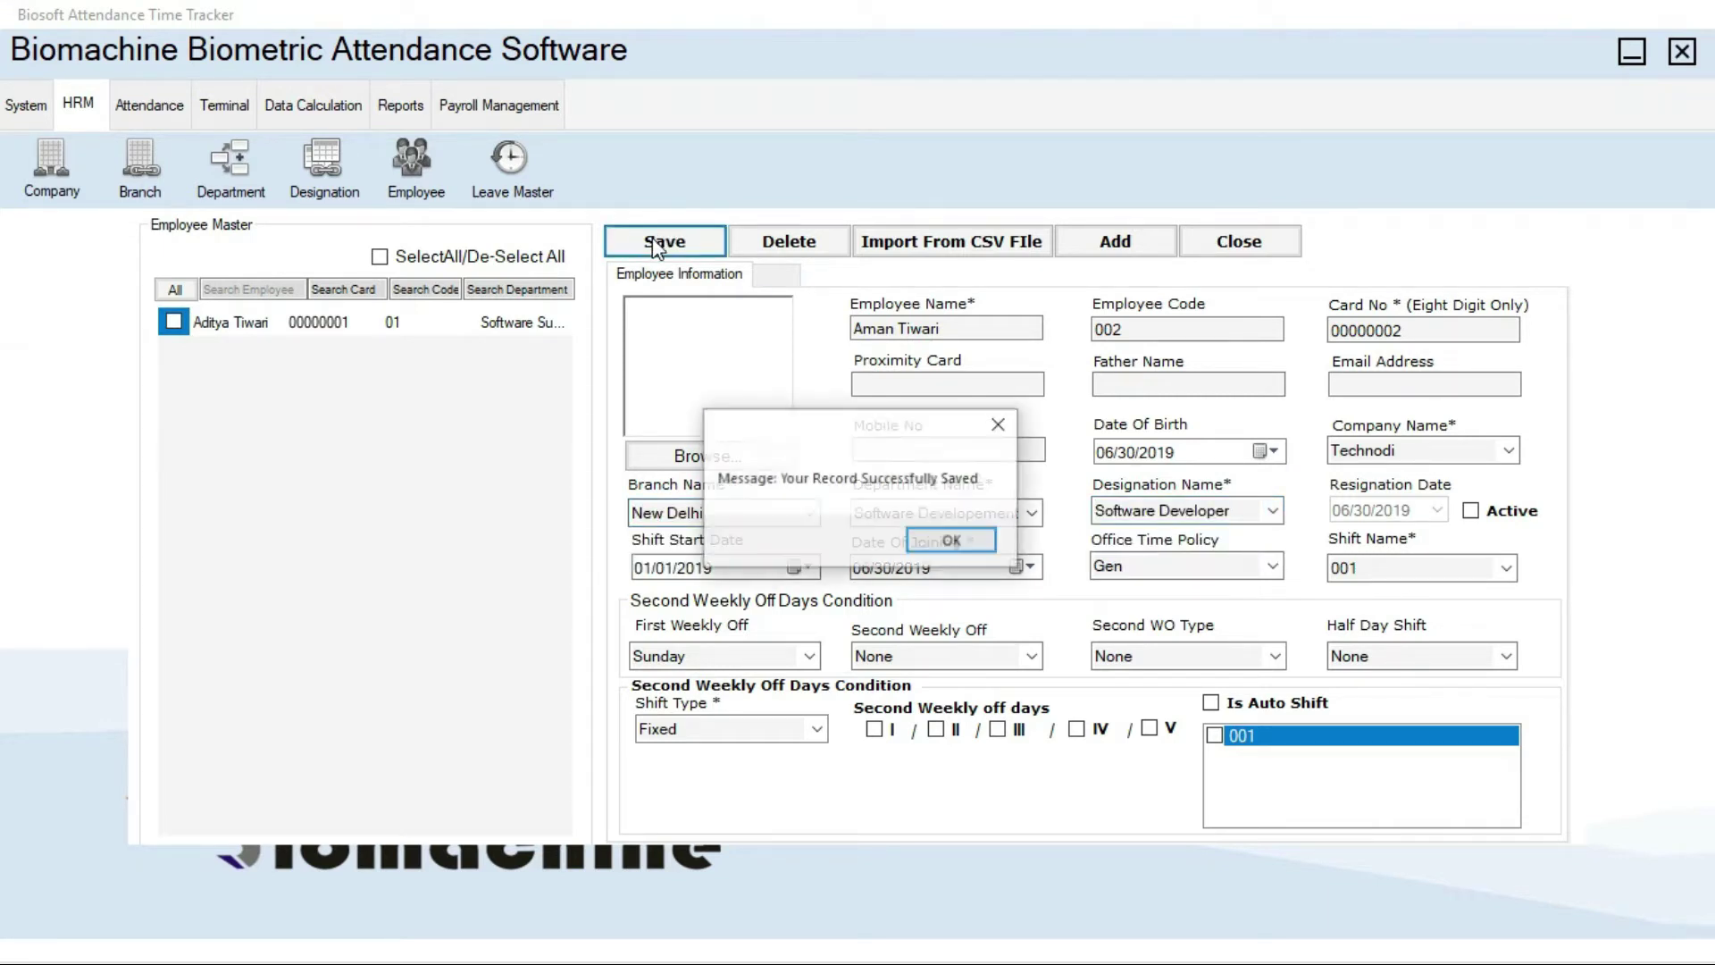
{"action": "left_click", "coordinate": [978, 545]}
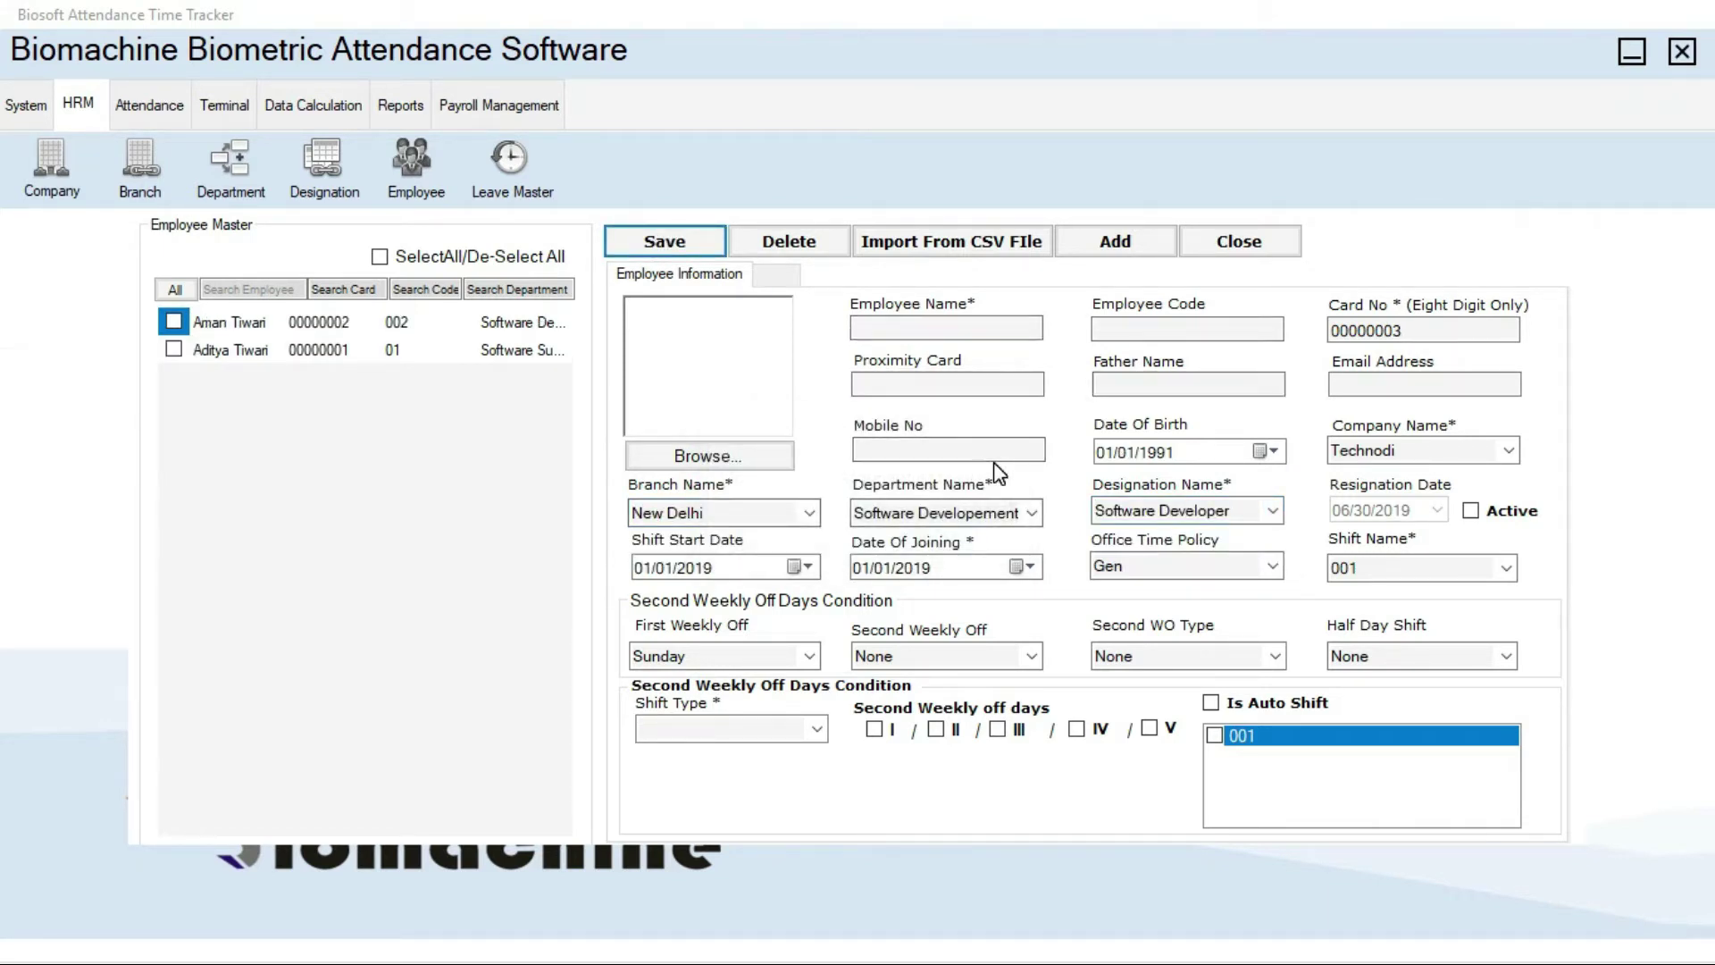
{"action": "left_click", "coordinate": [1243, 248]}
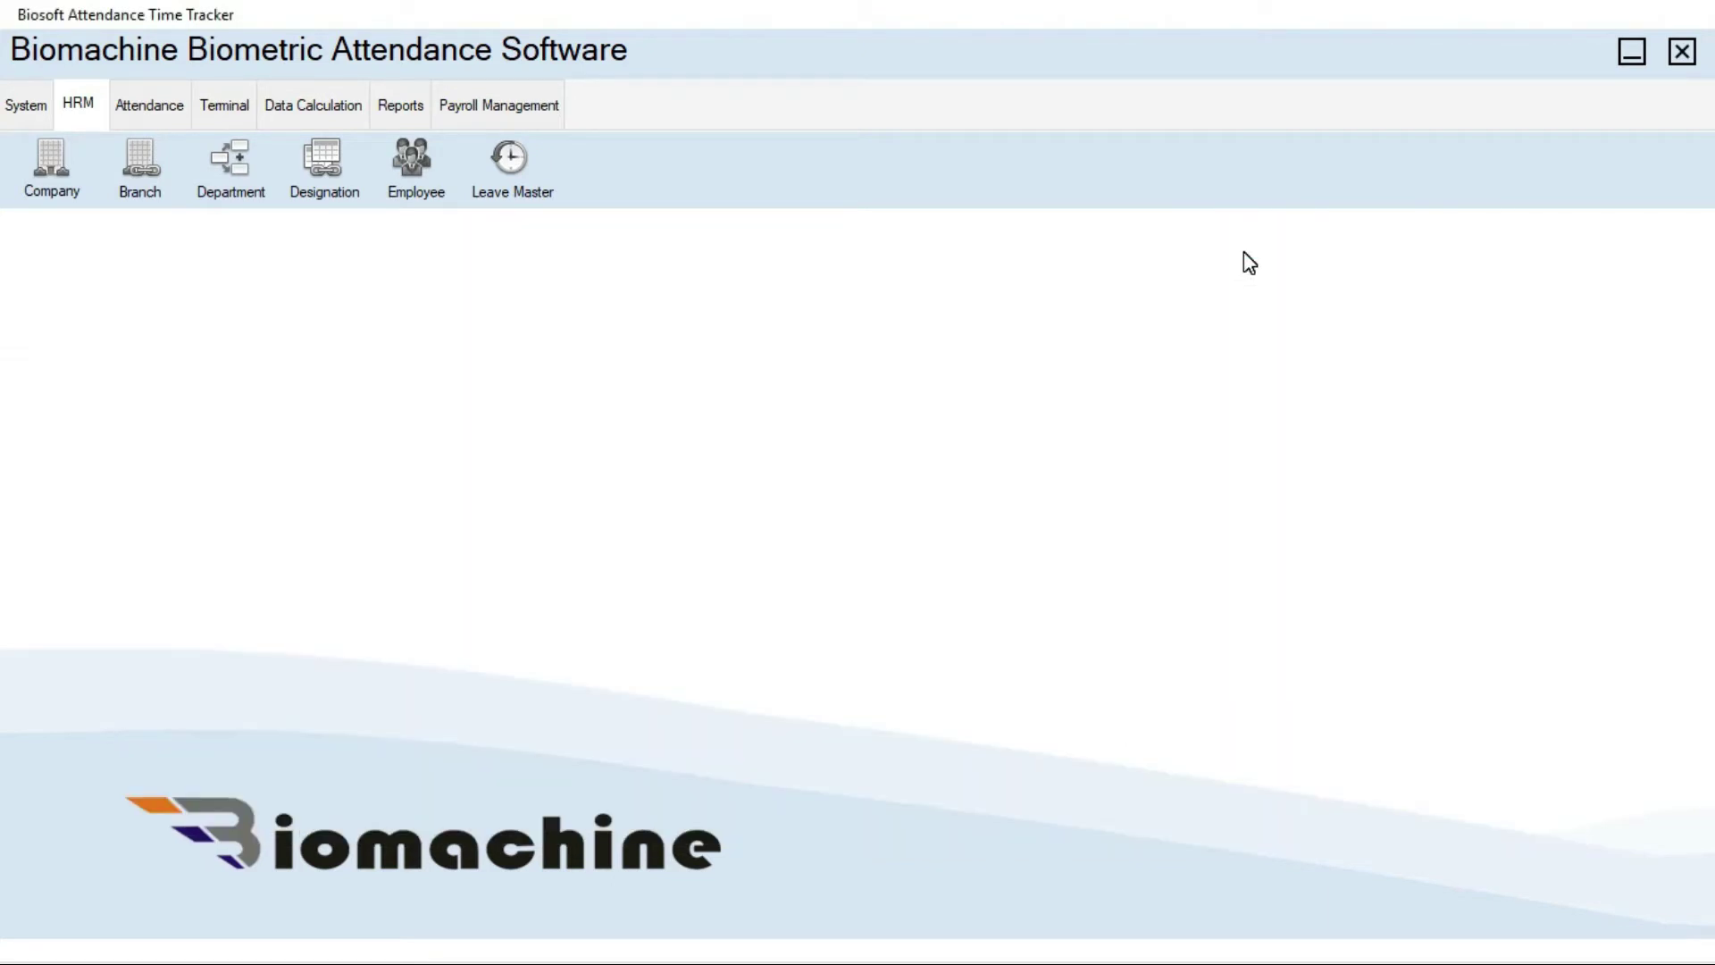
Load device 1's details in Device Management for editing
{"action": "left_click", "coordinate": [224, 105]}
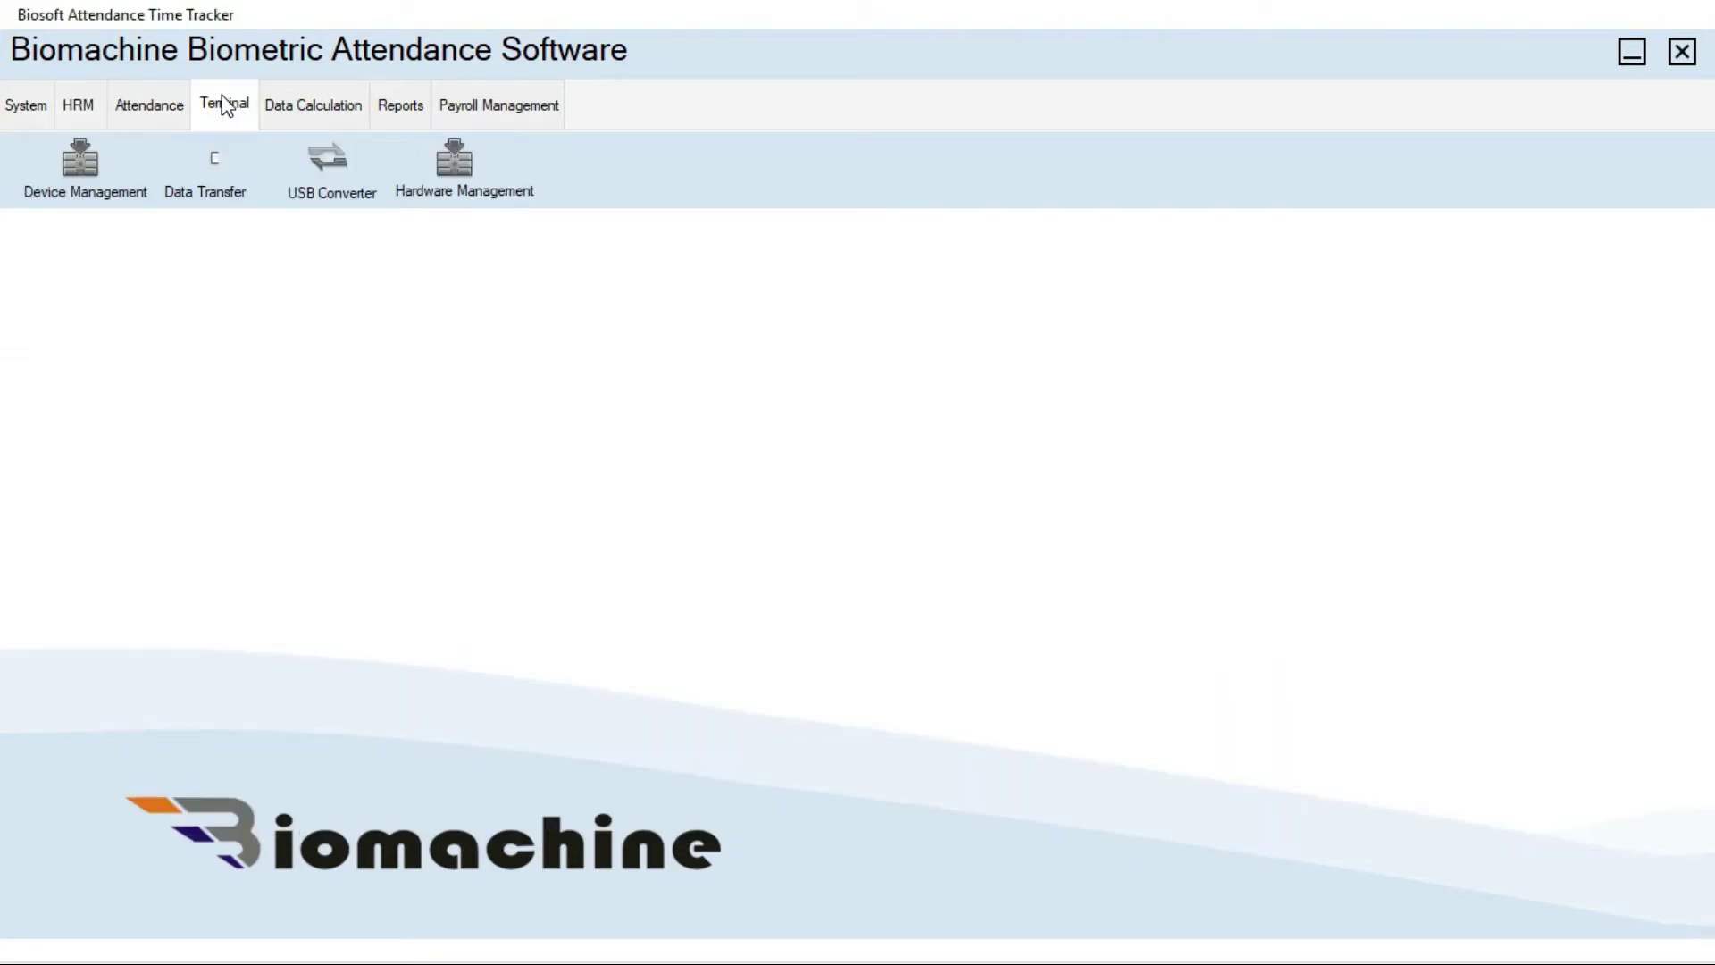
{"action": "left_click", "coordinate": [75, 166]}
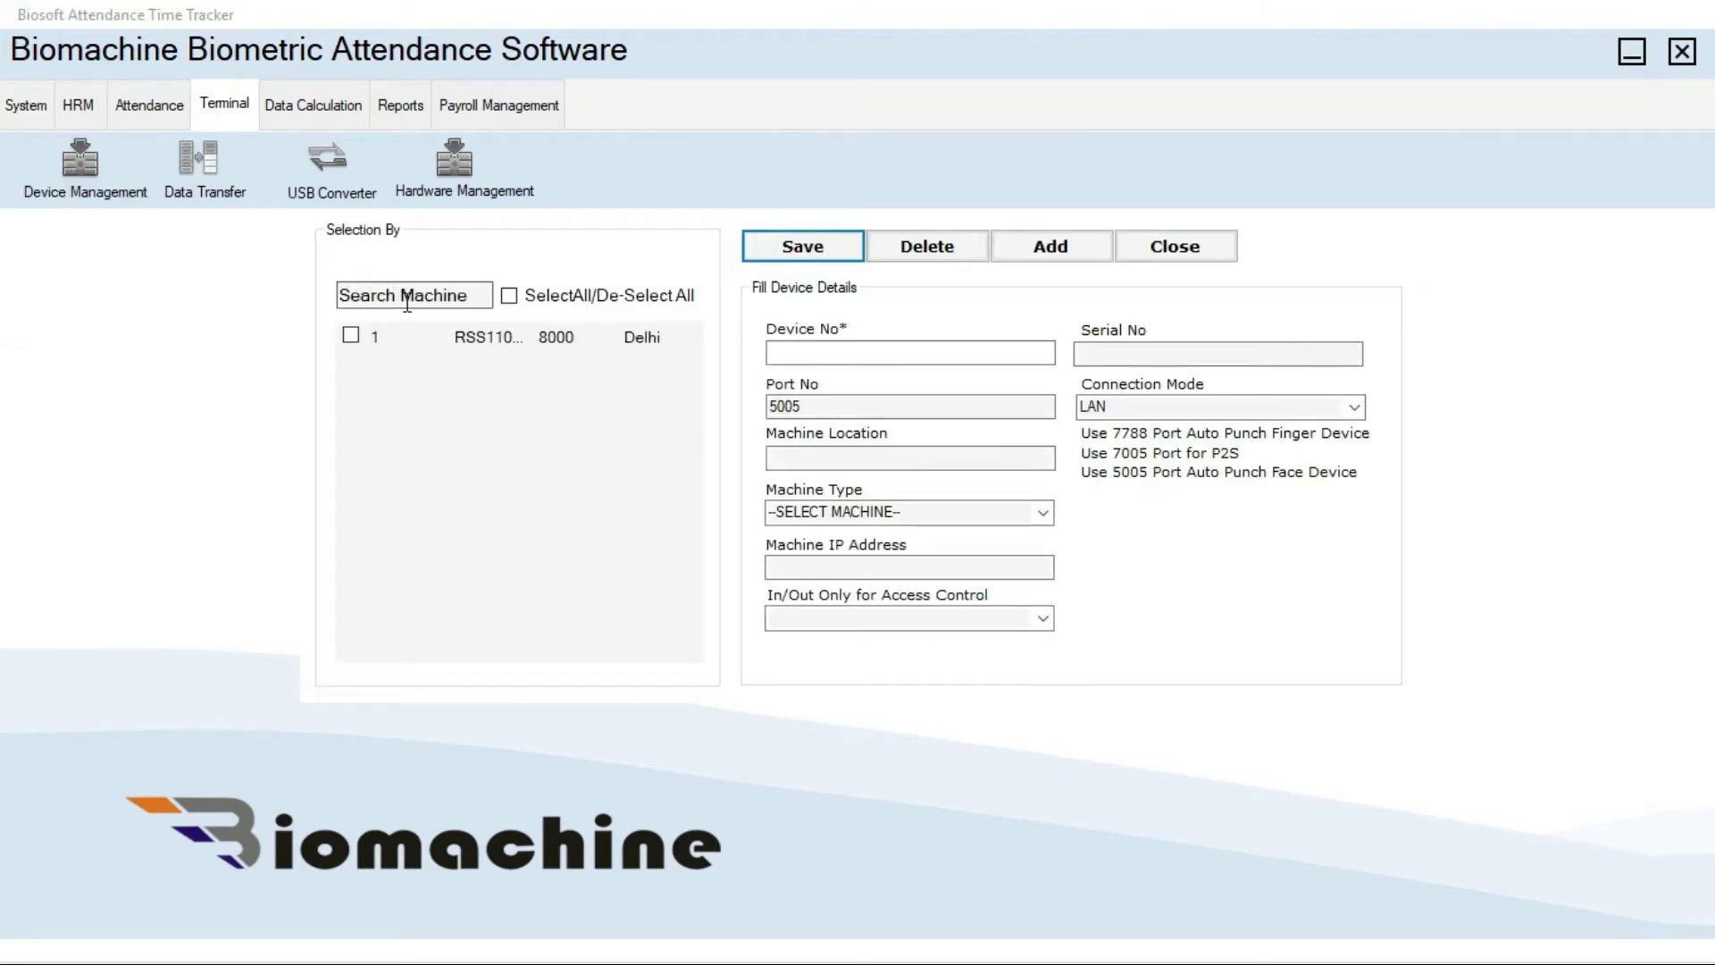
{"action": "left_click", "coordinate": [467, 336]}
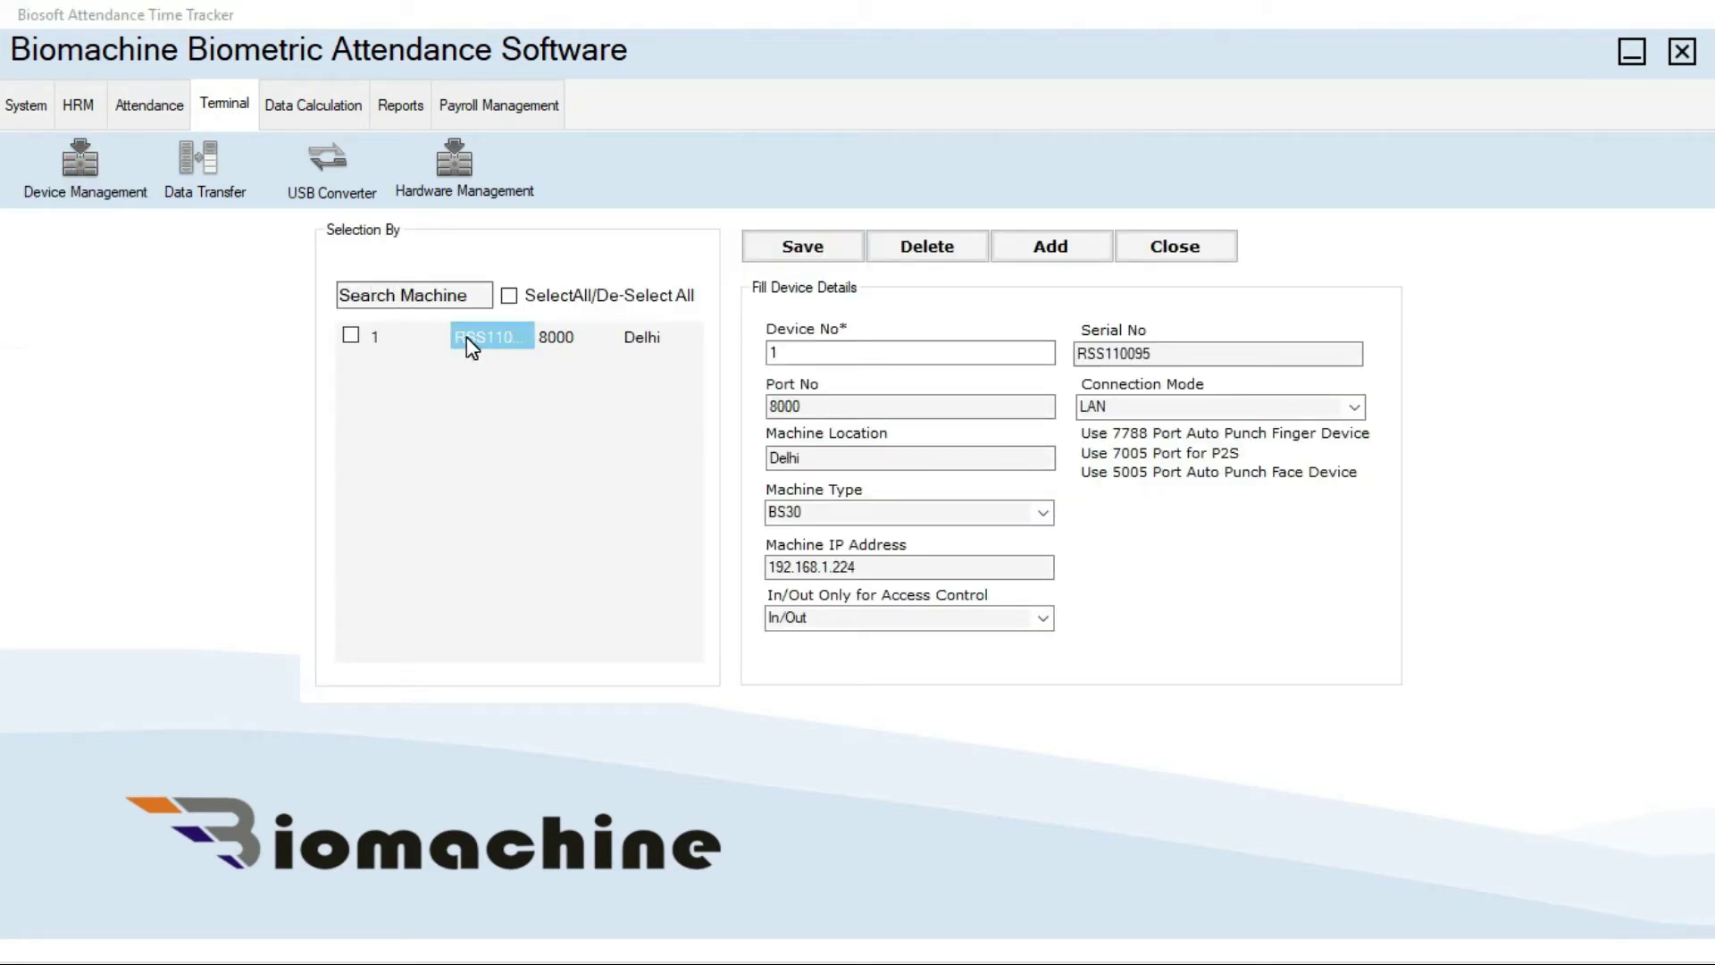
{"action": "left_click", "coordinate": [801, 352]}
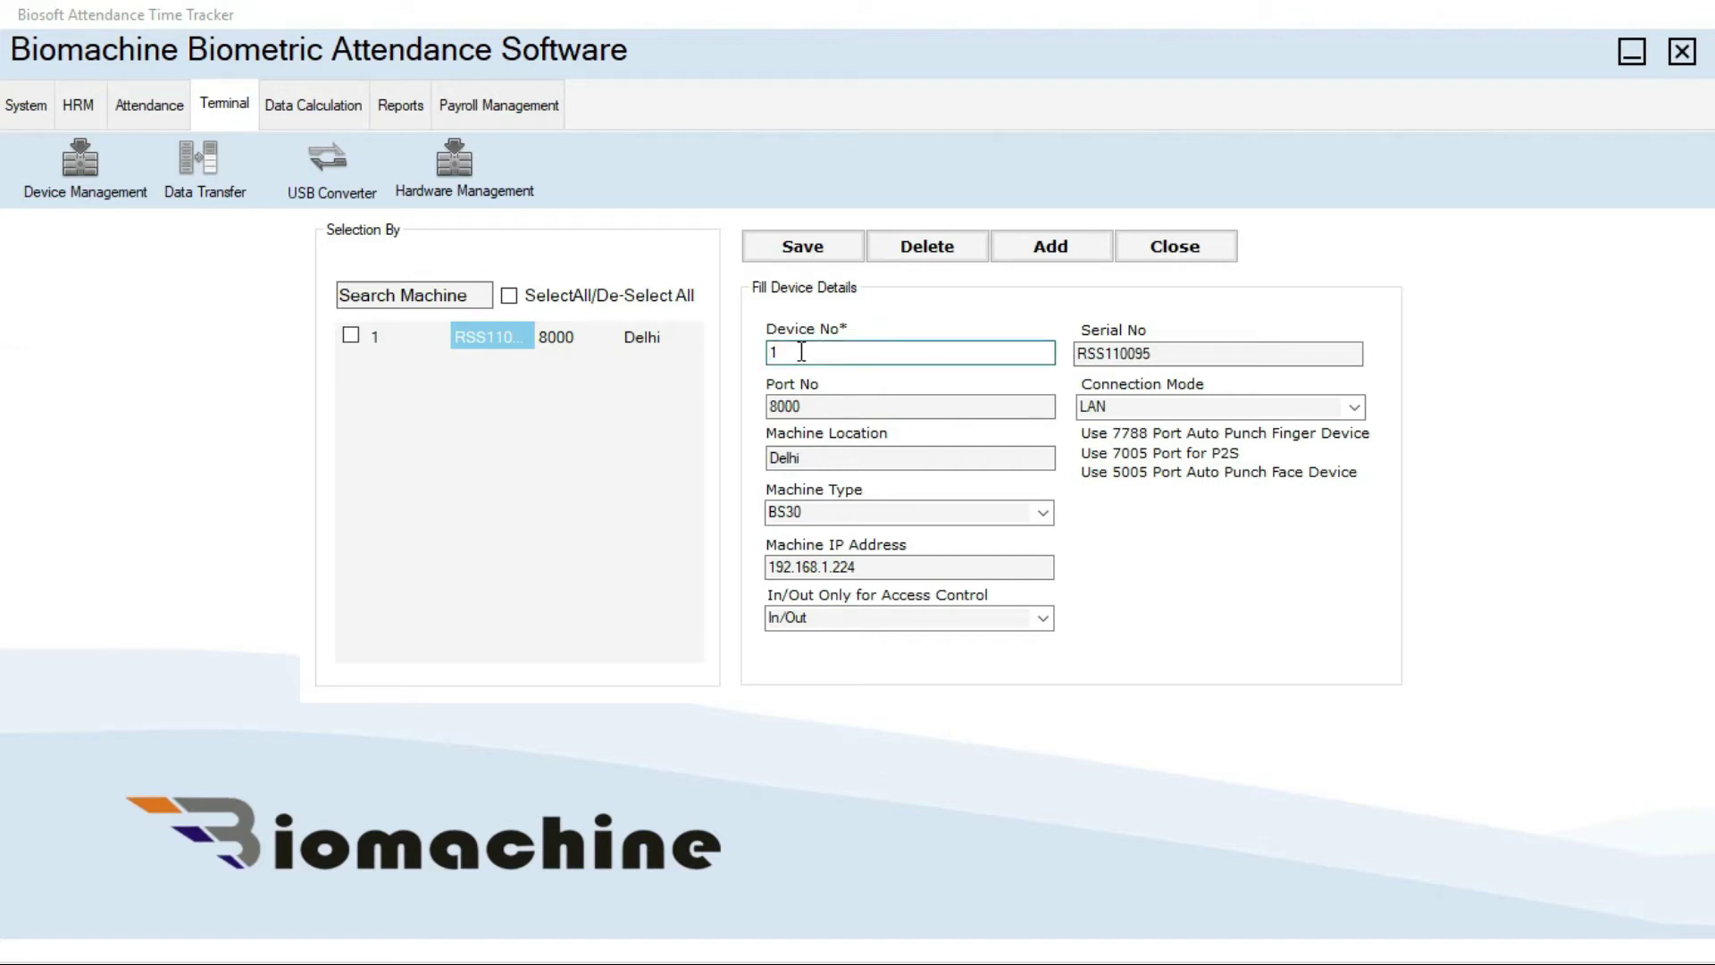
{"action": "left_click", "coordinate": [1185, 351]}
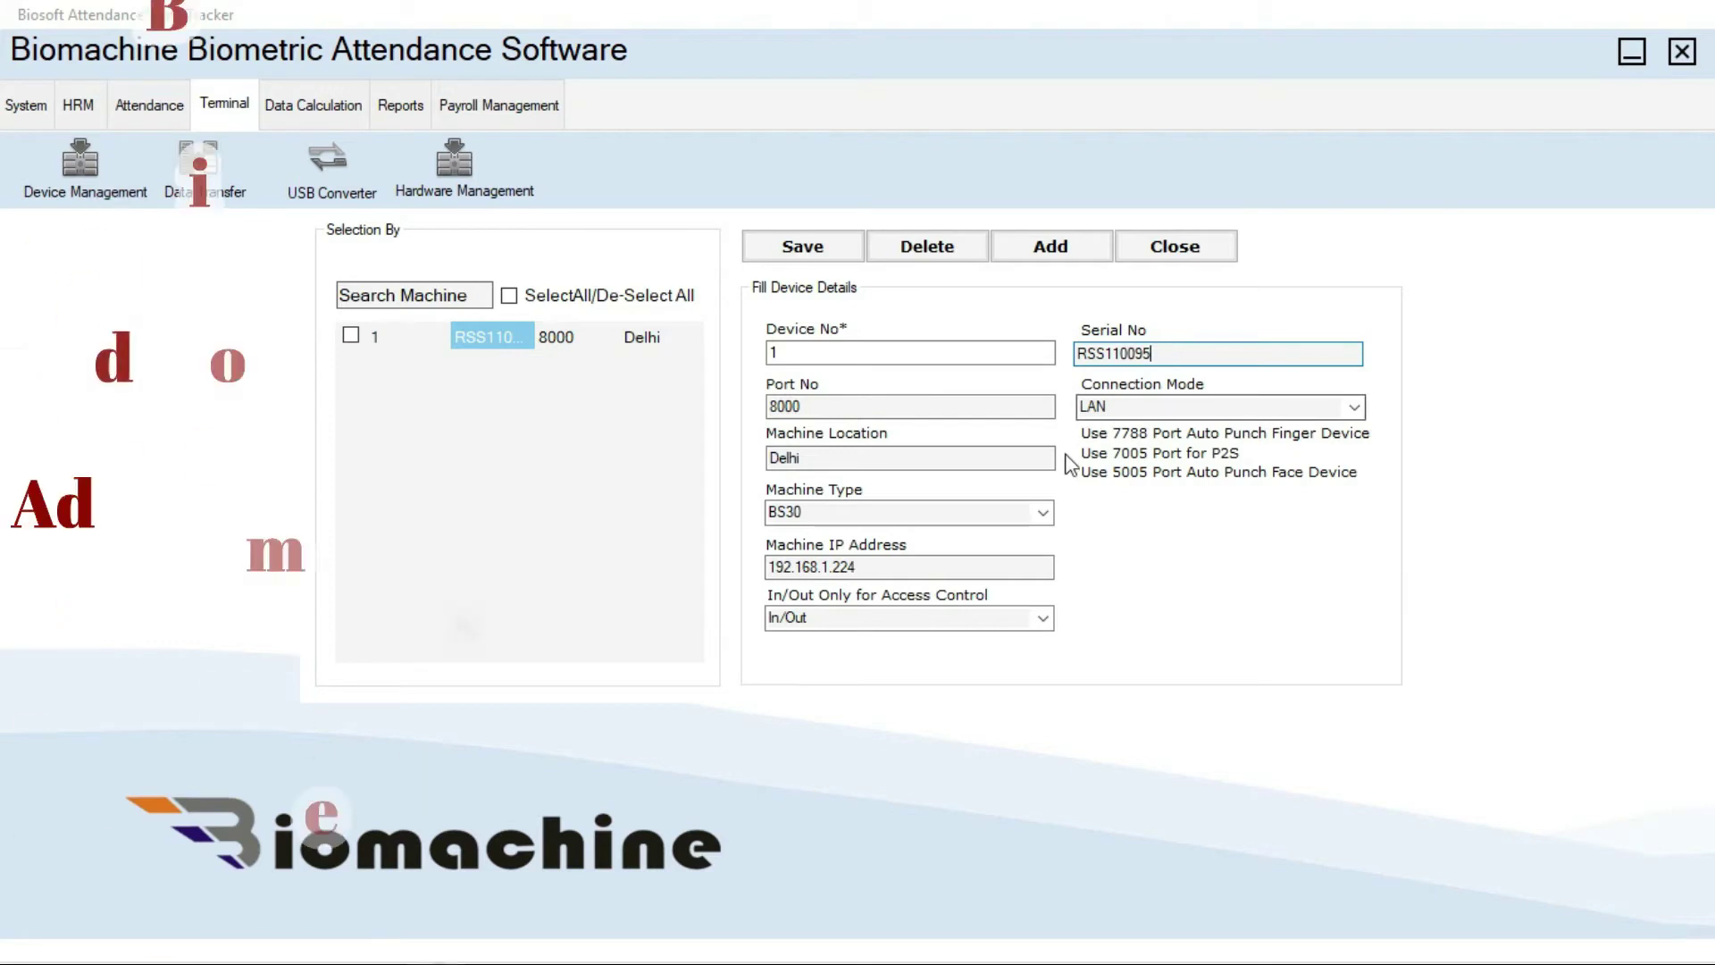
Set device 1's machine type to N620 and connection mode to LAN, save, and close
{"action": "left_click", "coordinate": [1043, 512]}
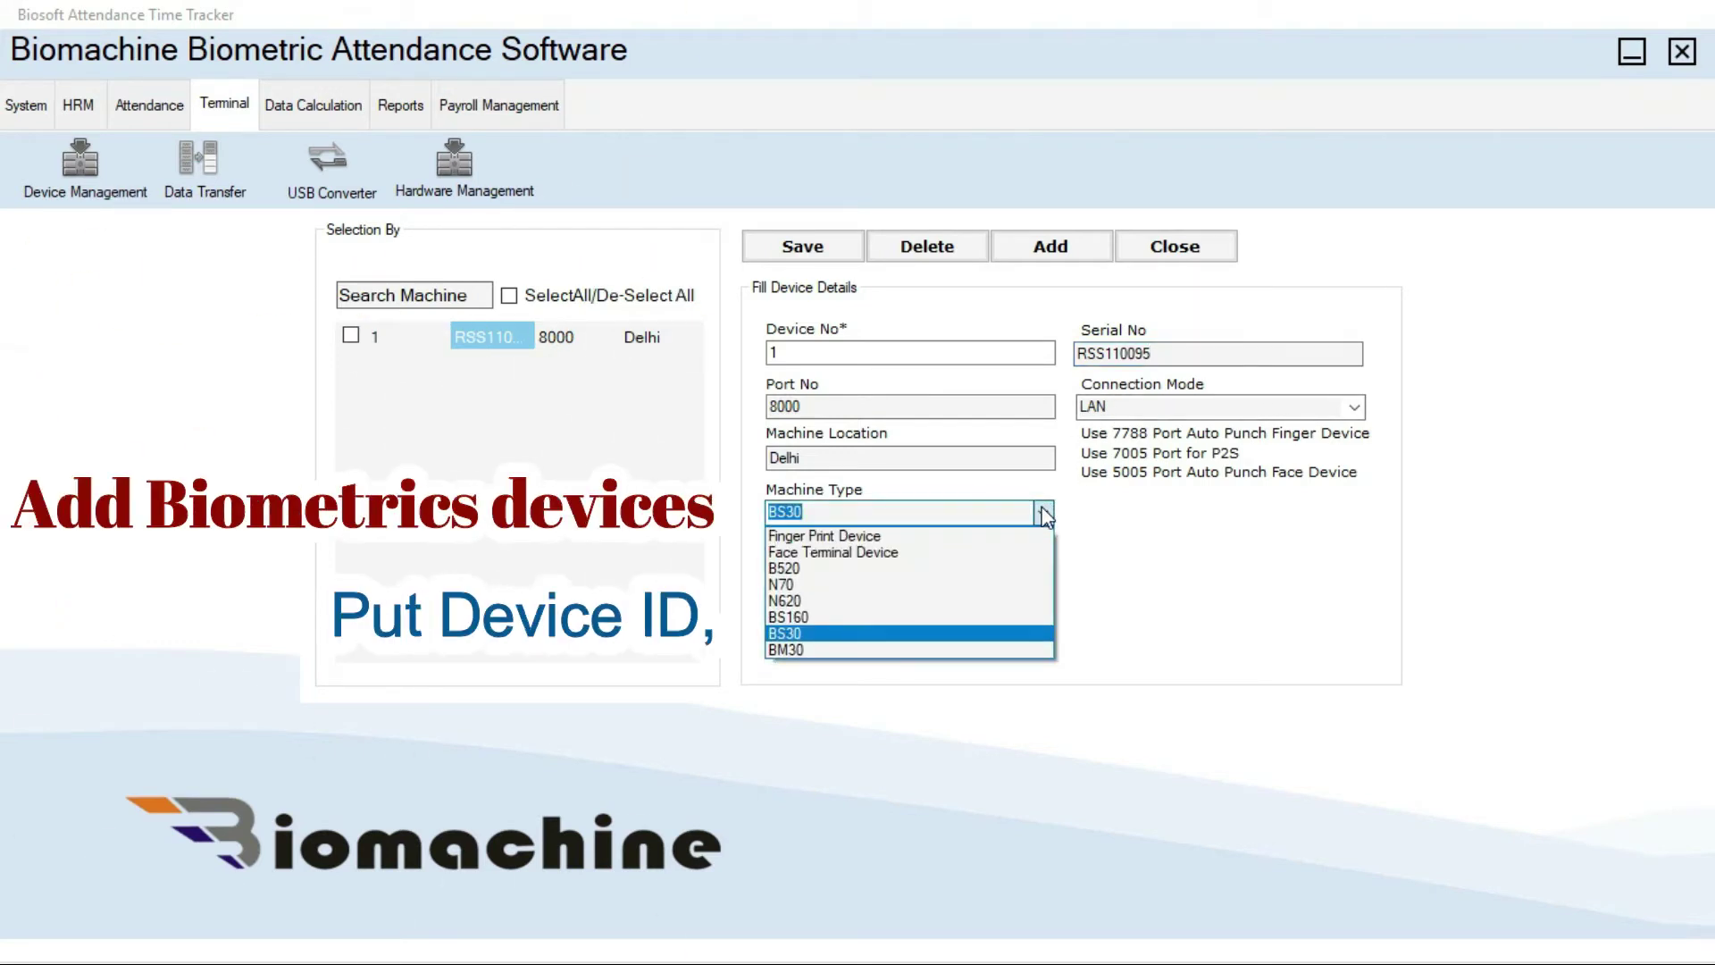
{"action": "left_click", "coordinate": [800, 601]}
{"action": "left_click", "coordinate": [1355, 407]}
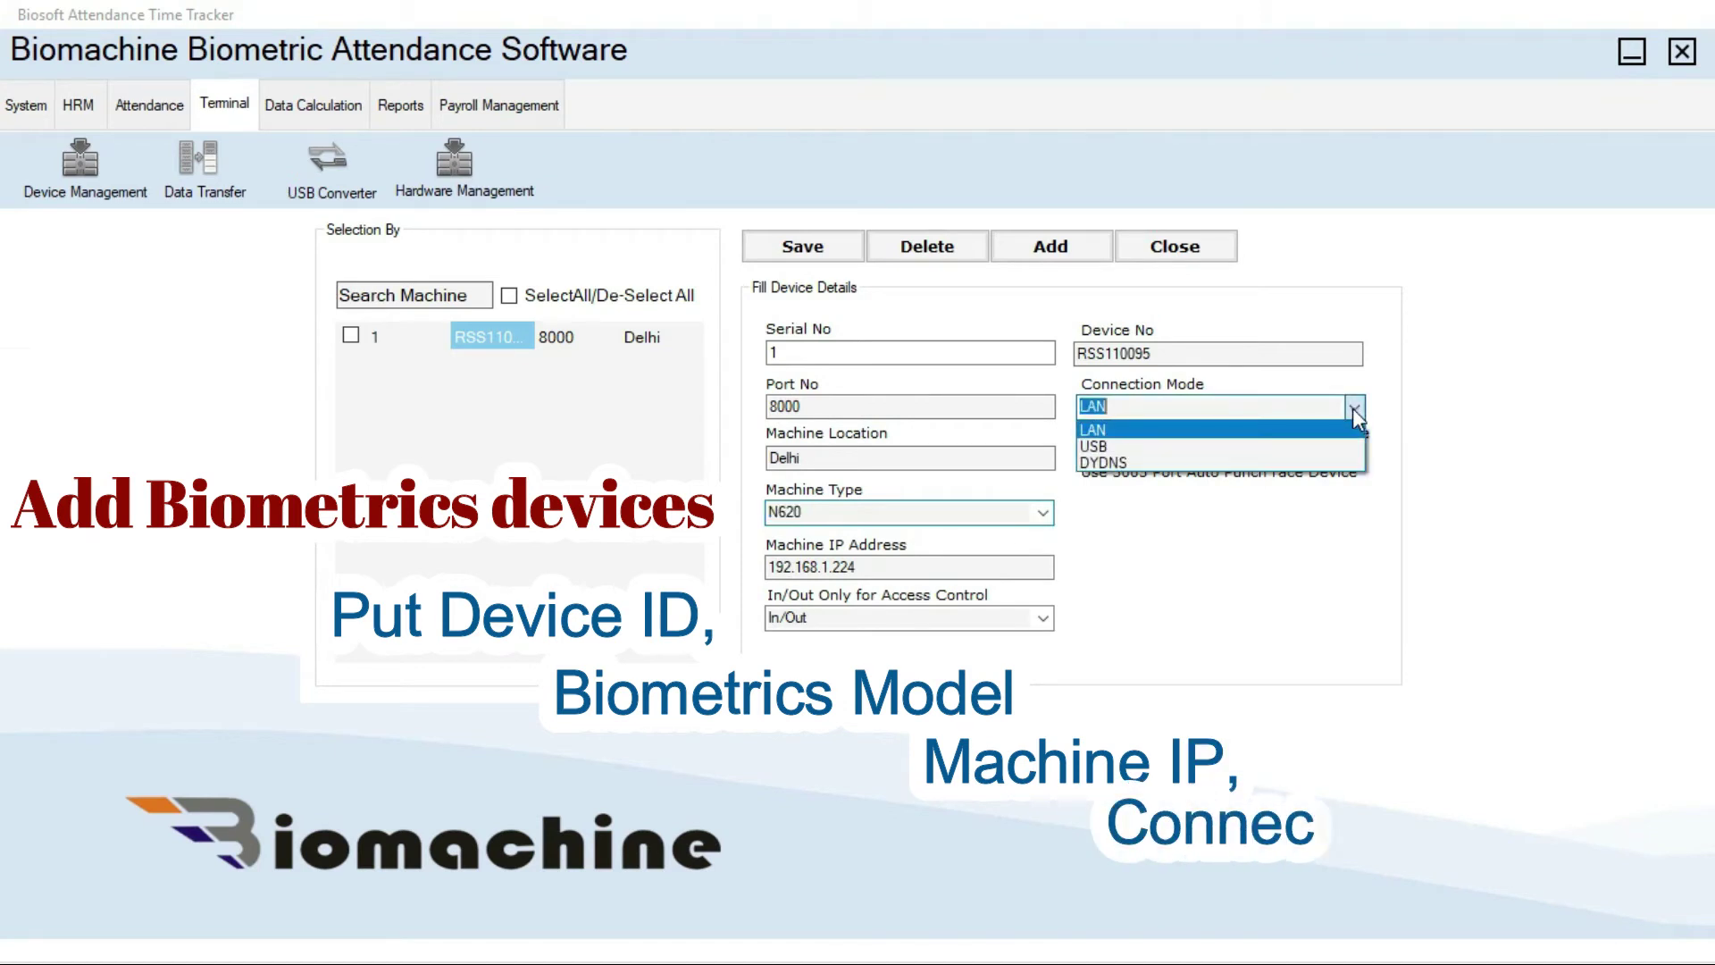
{"action": "left_click", "coordinate": [1344, 445]}
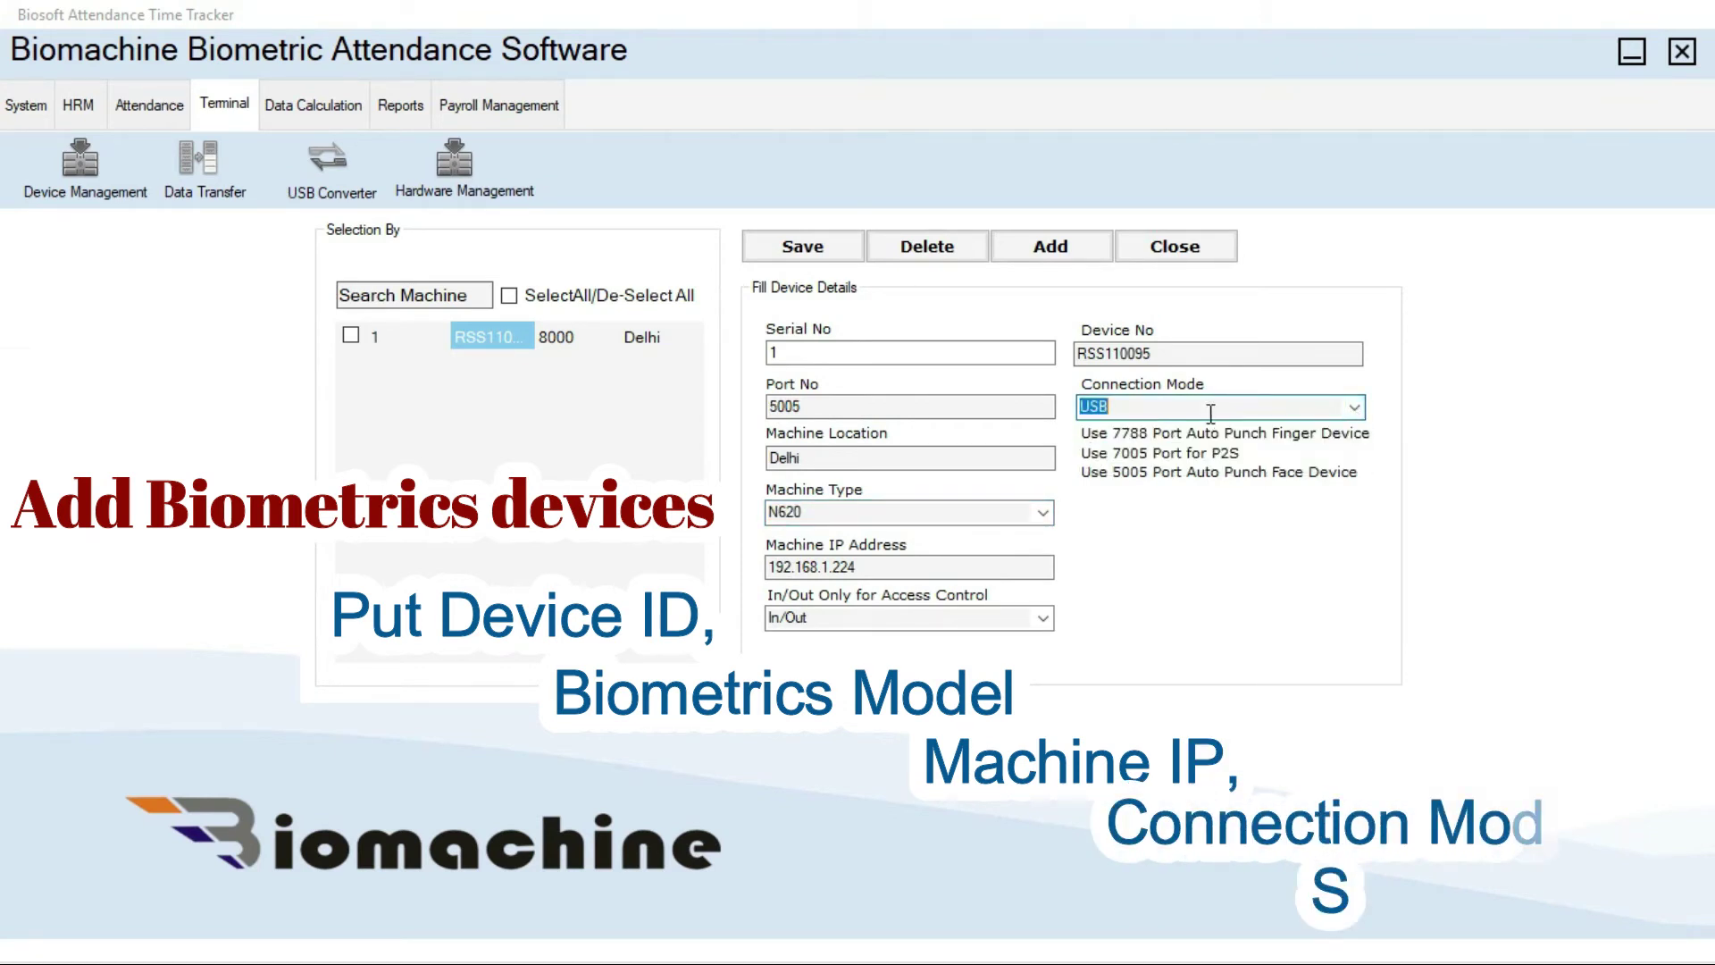
{"action": "left_click", "coordinate": [1343, 408]}
{"action": "left_click", "coordinate": [1097, 438]}
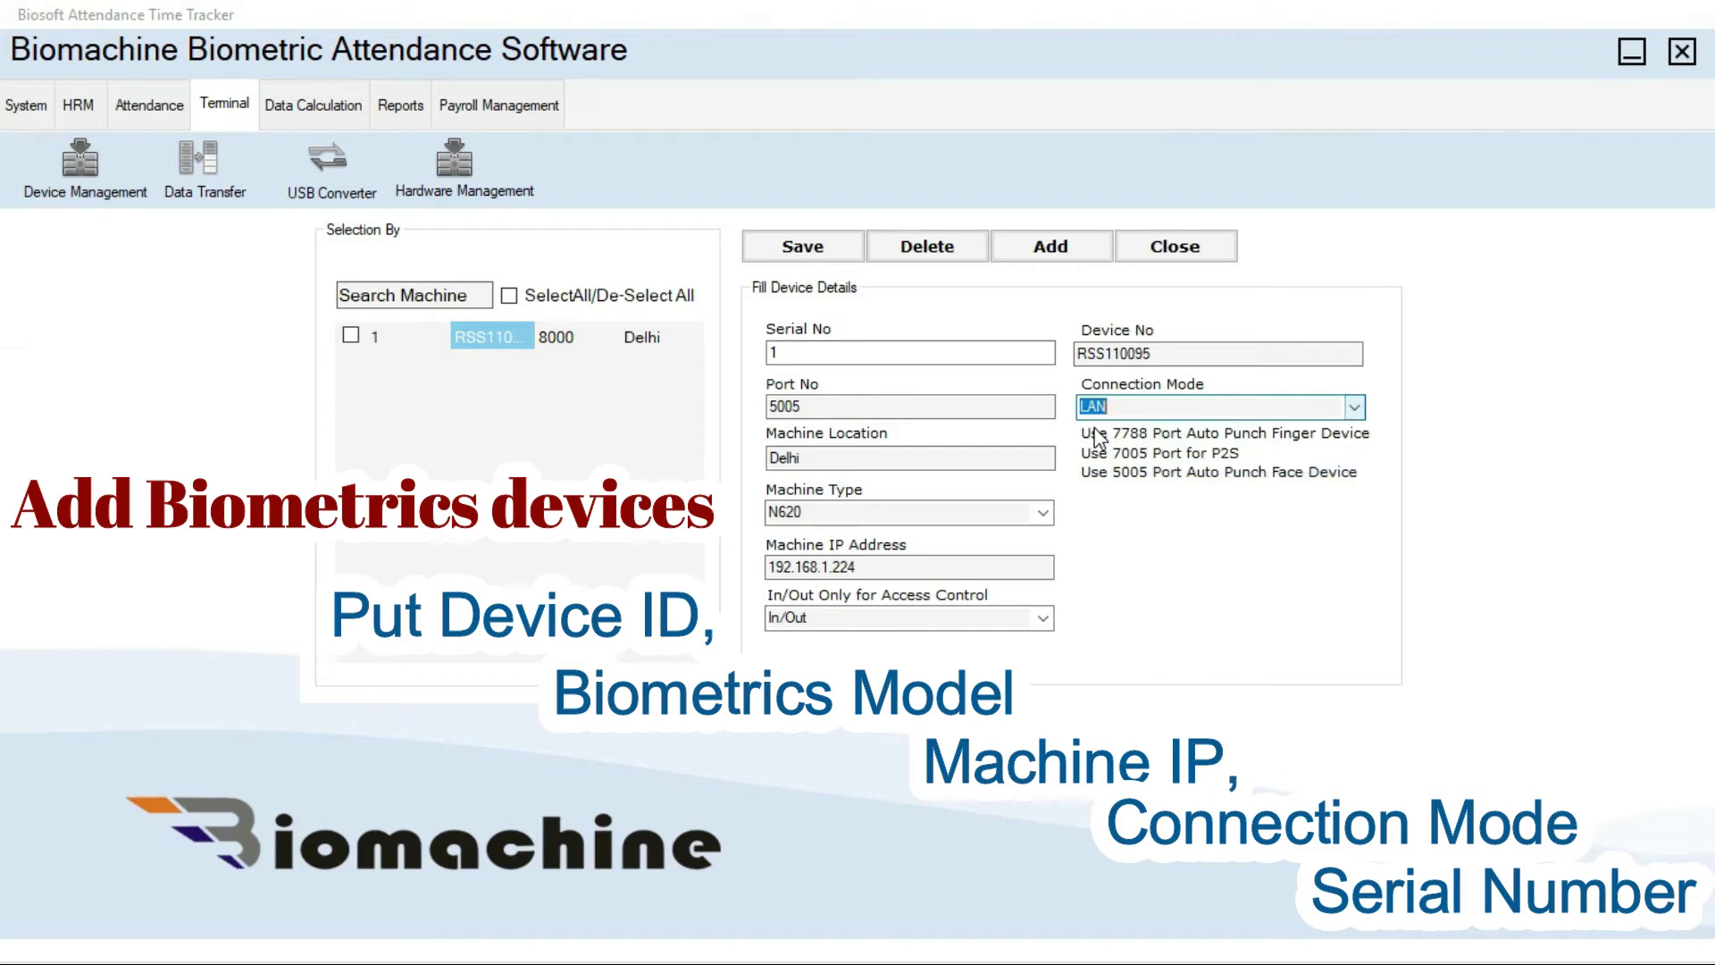
{"action": "left_click", "coordinate": [793, 250]}
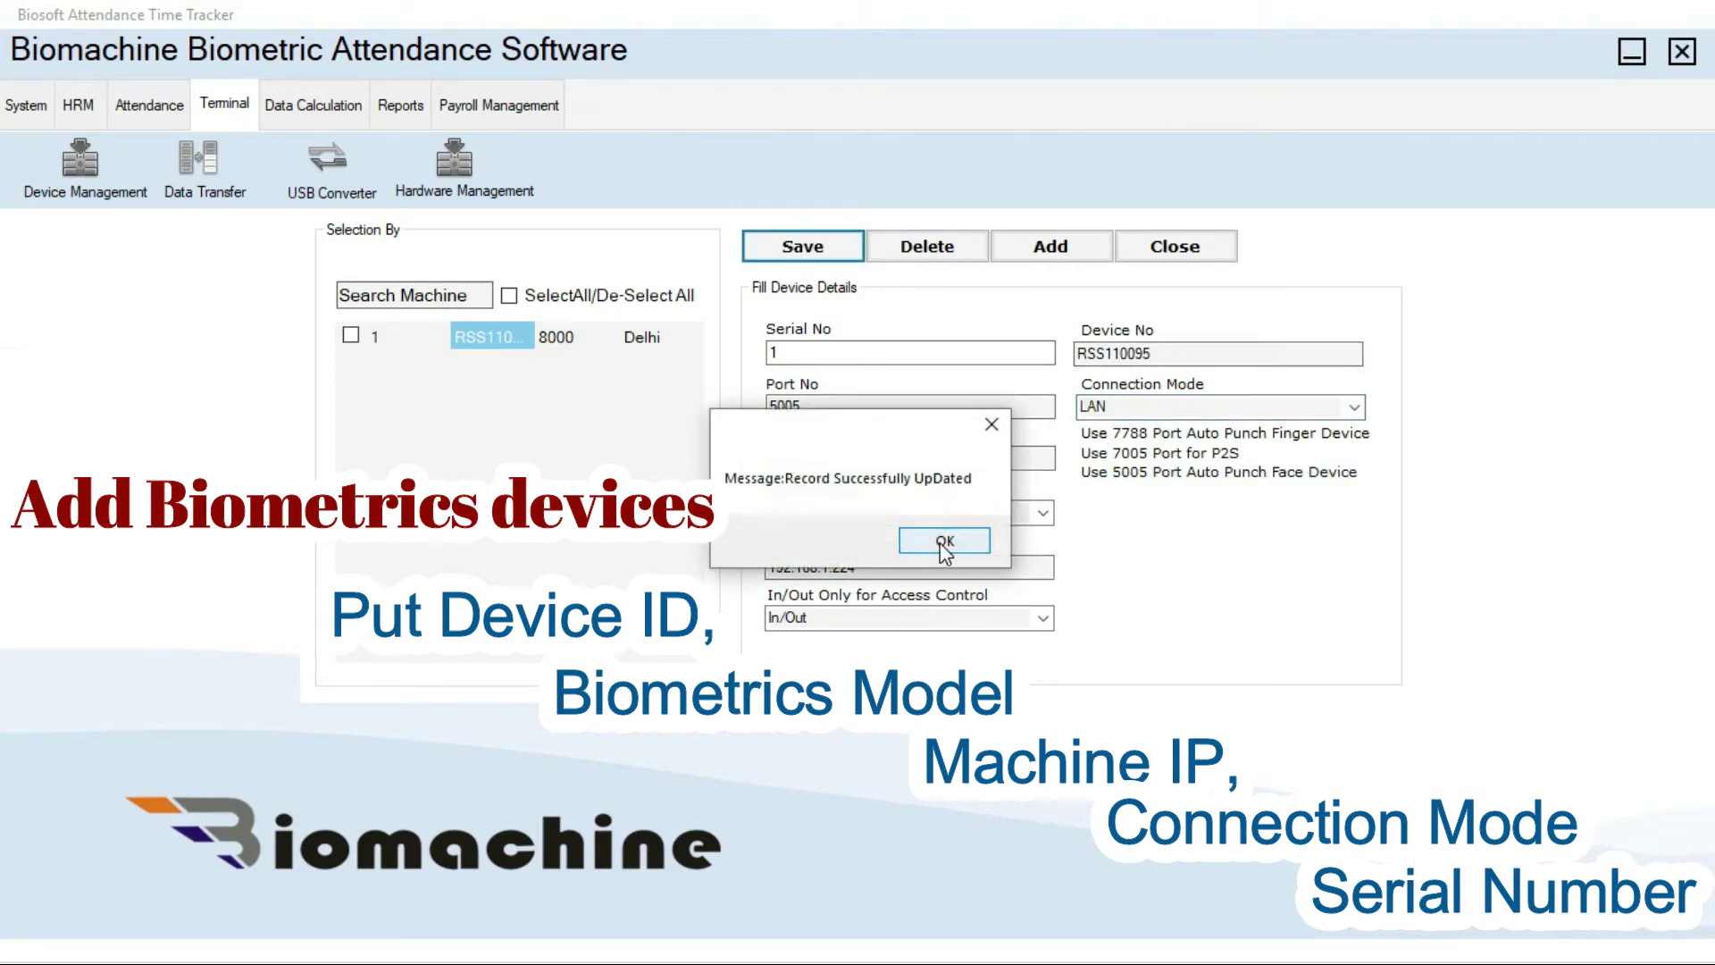
{"action": "left_click", "coordinate": [944, 542]}
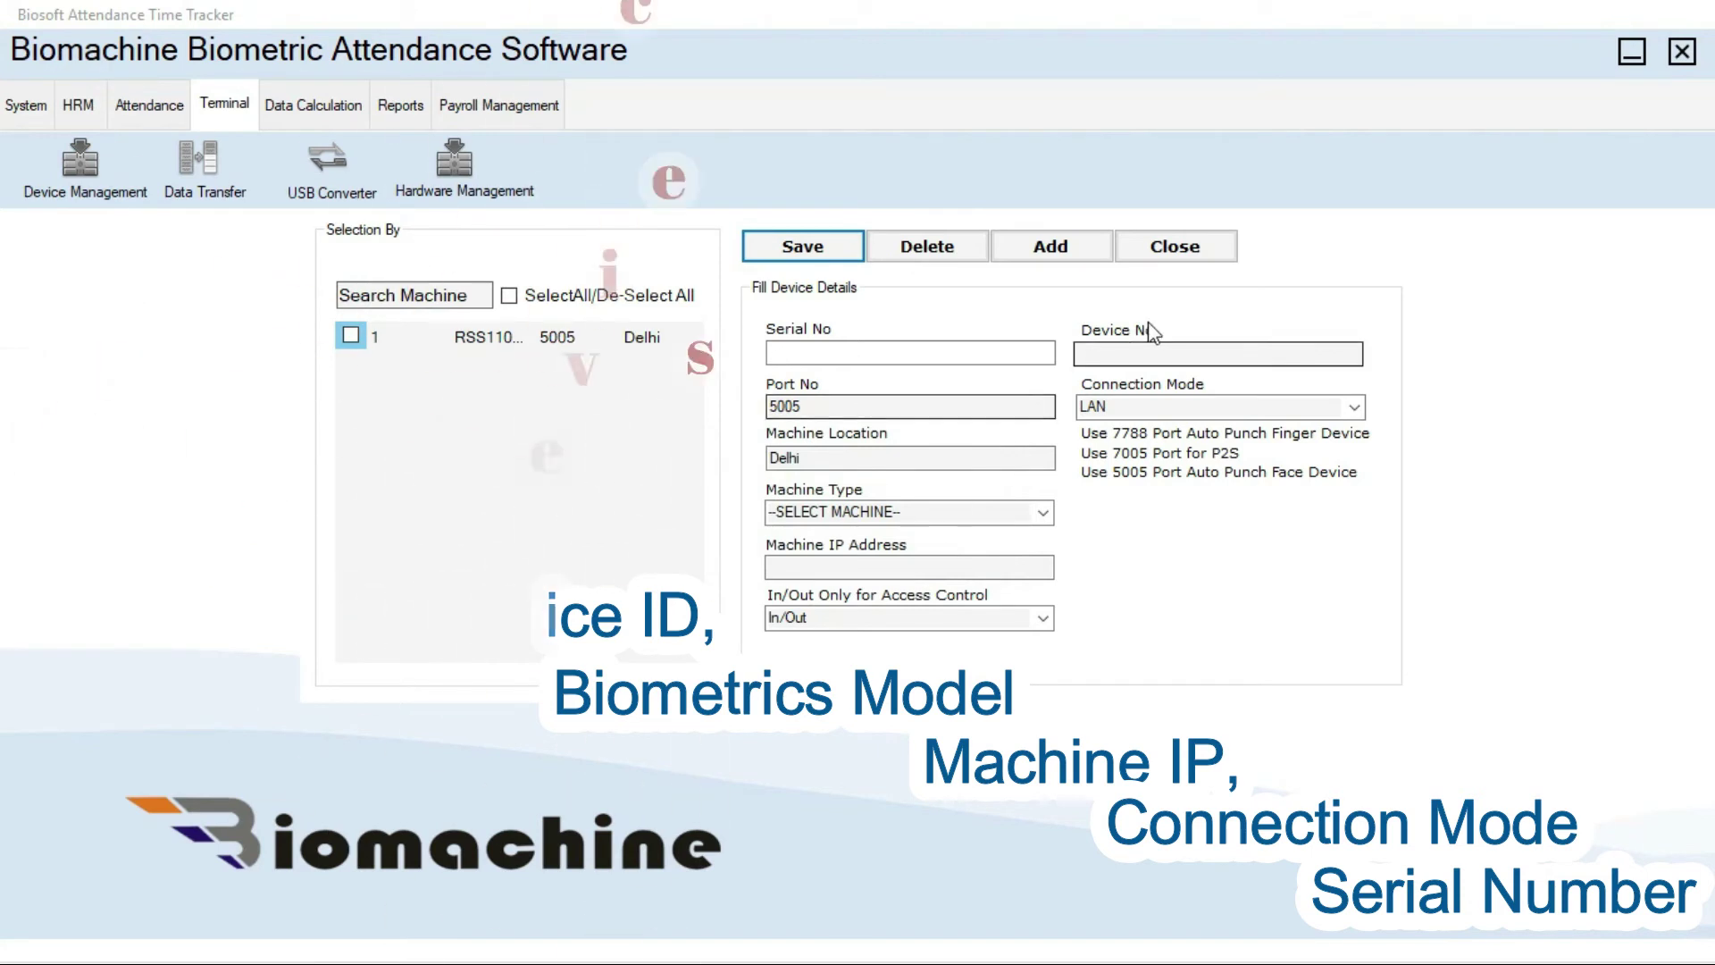
{"action": "left_click", "coordinate": [1177, 255]}
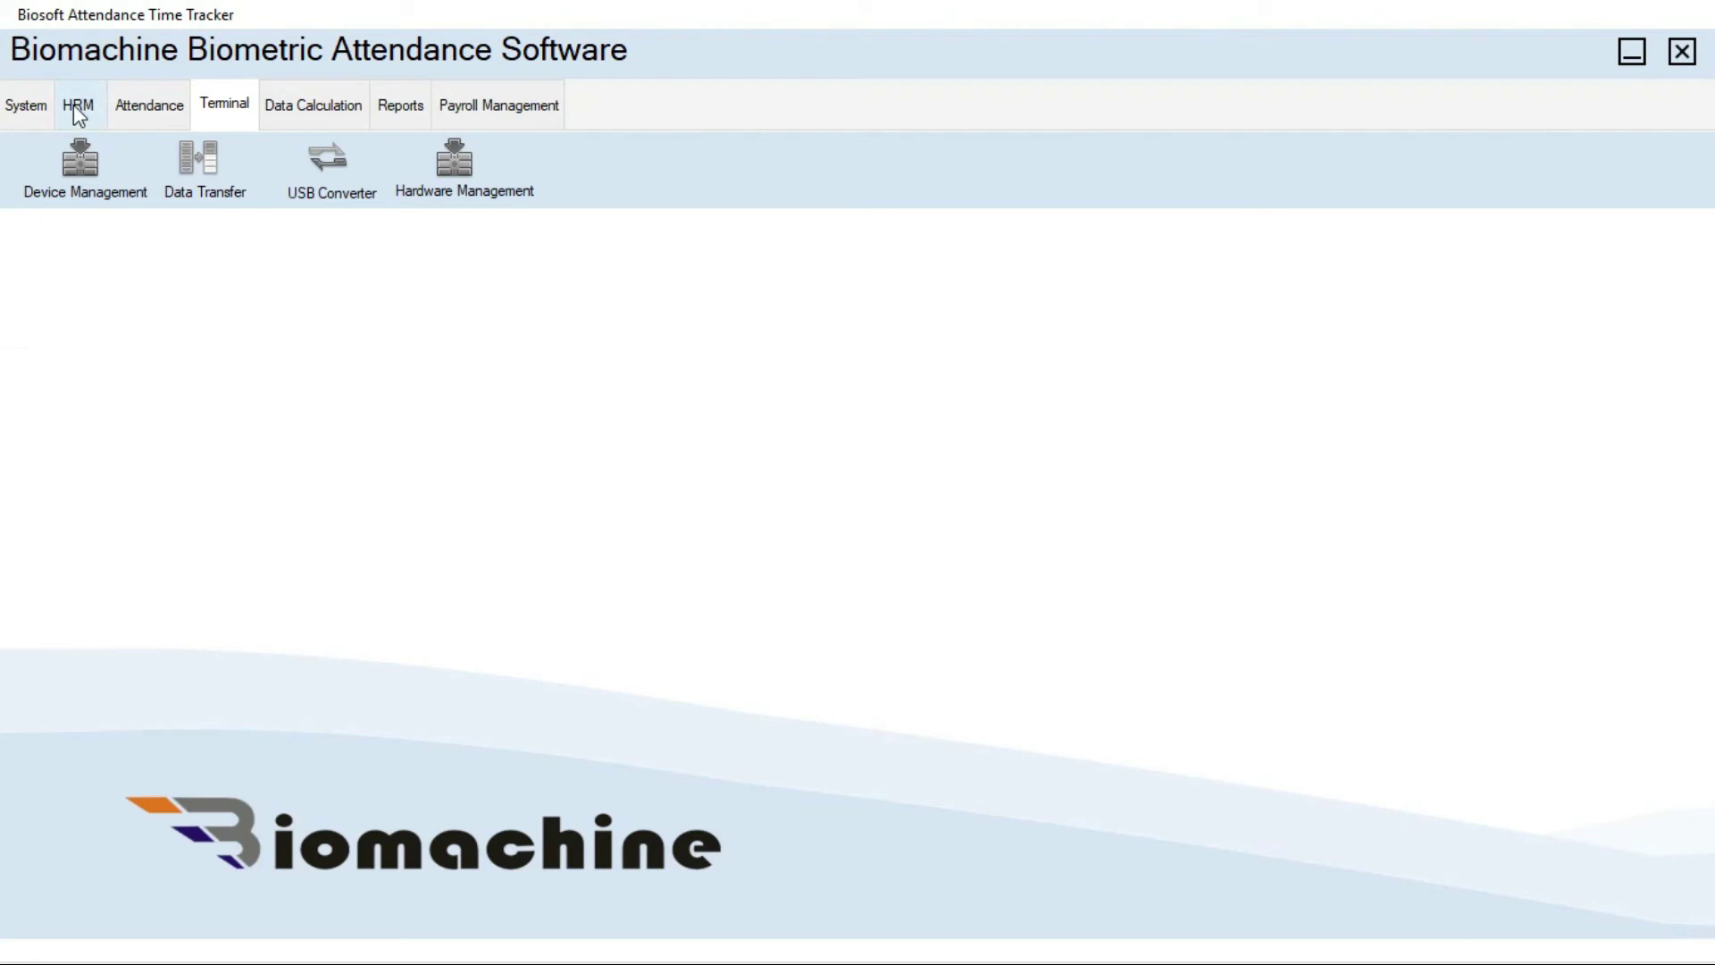
Go to the System section and close the attendance software window
{"action": "left_click", "coordinate": [23, 105]}
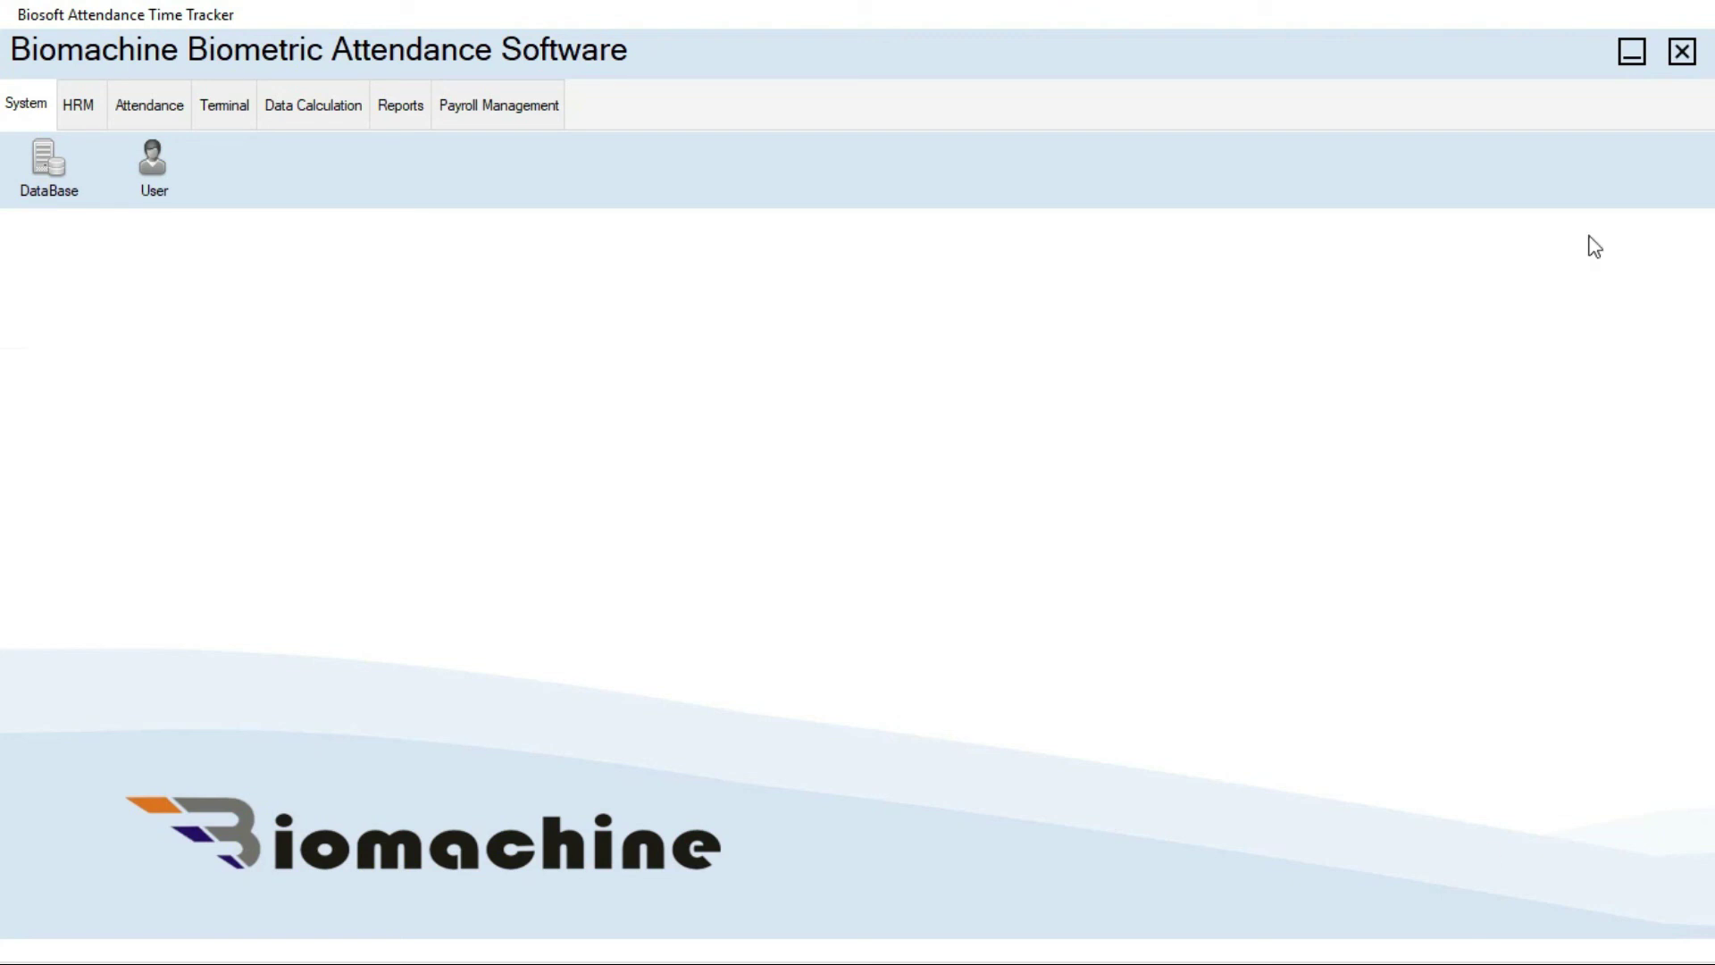
{"action": "left_click", "coordinate": [1683, 52]}
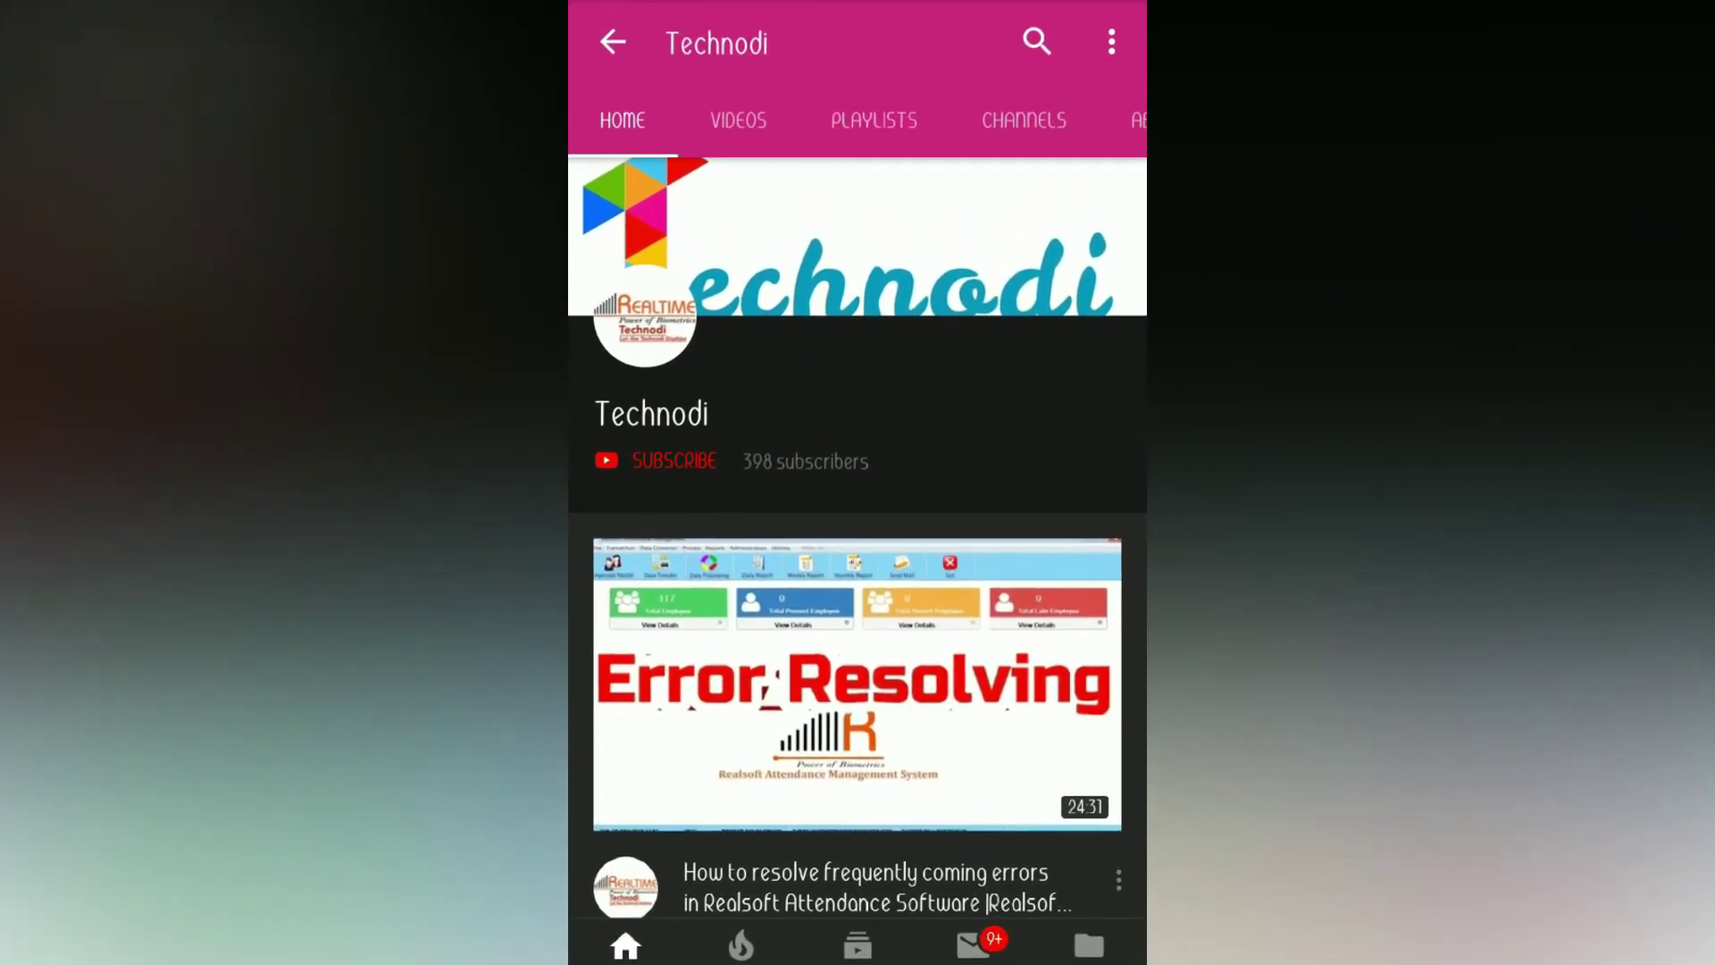
Subscribe to Technodi and set its notification bell to All
{"action": "left_click", "coordinate": [665, 464]}
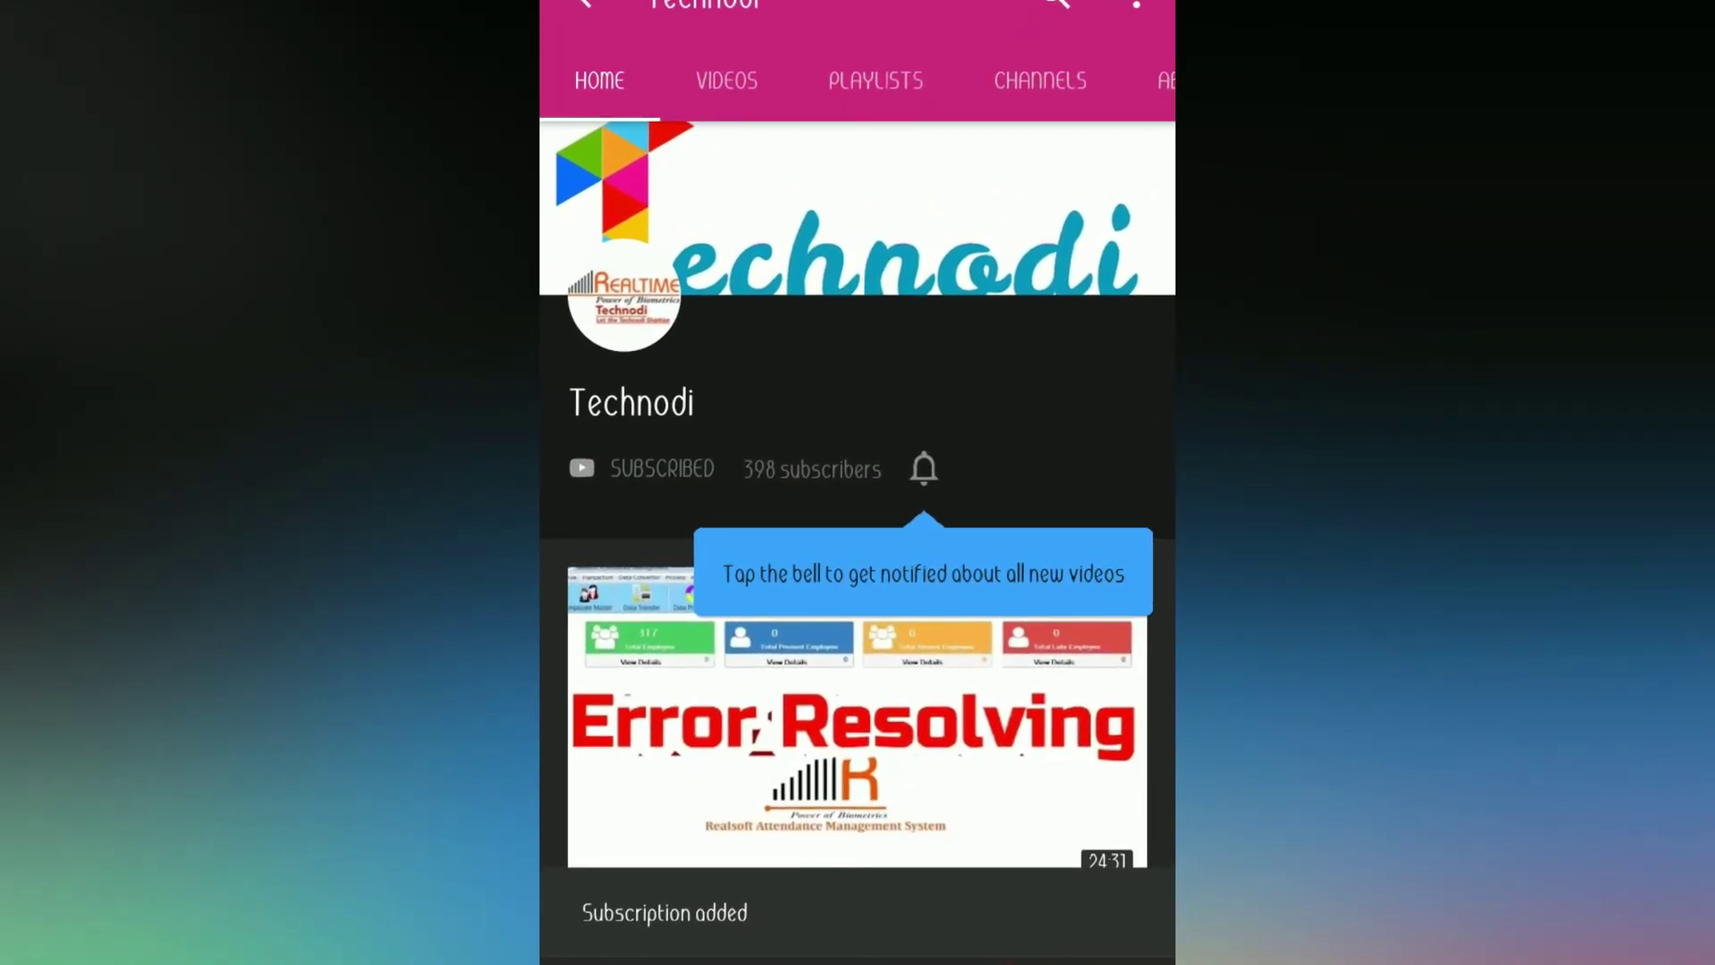
{"action": "left_click", "coordinate": [923, 468]}
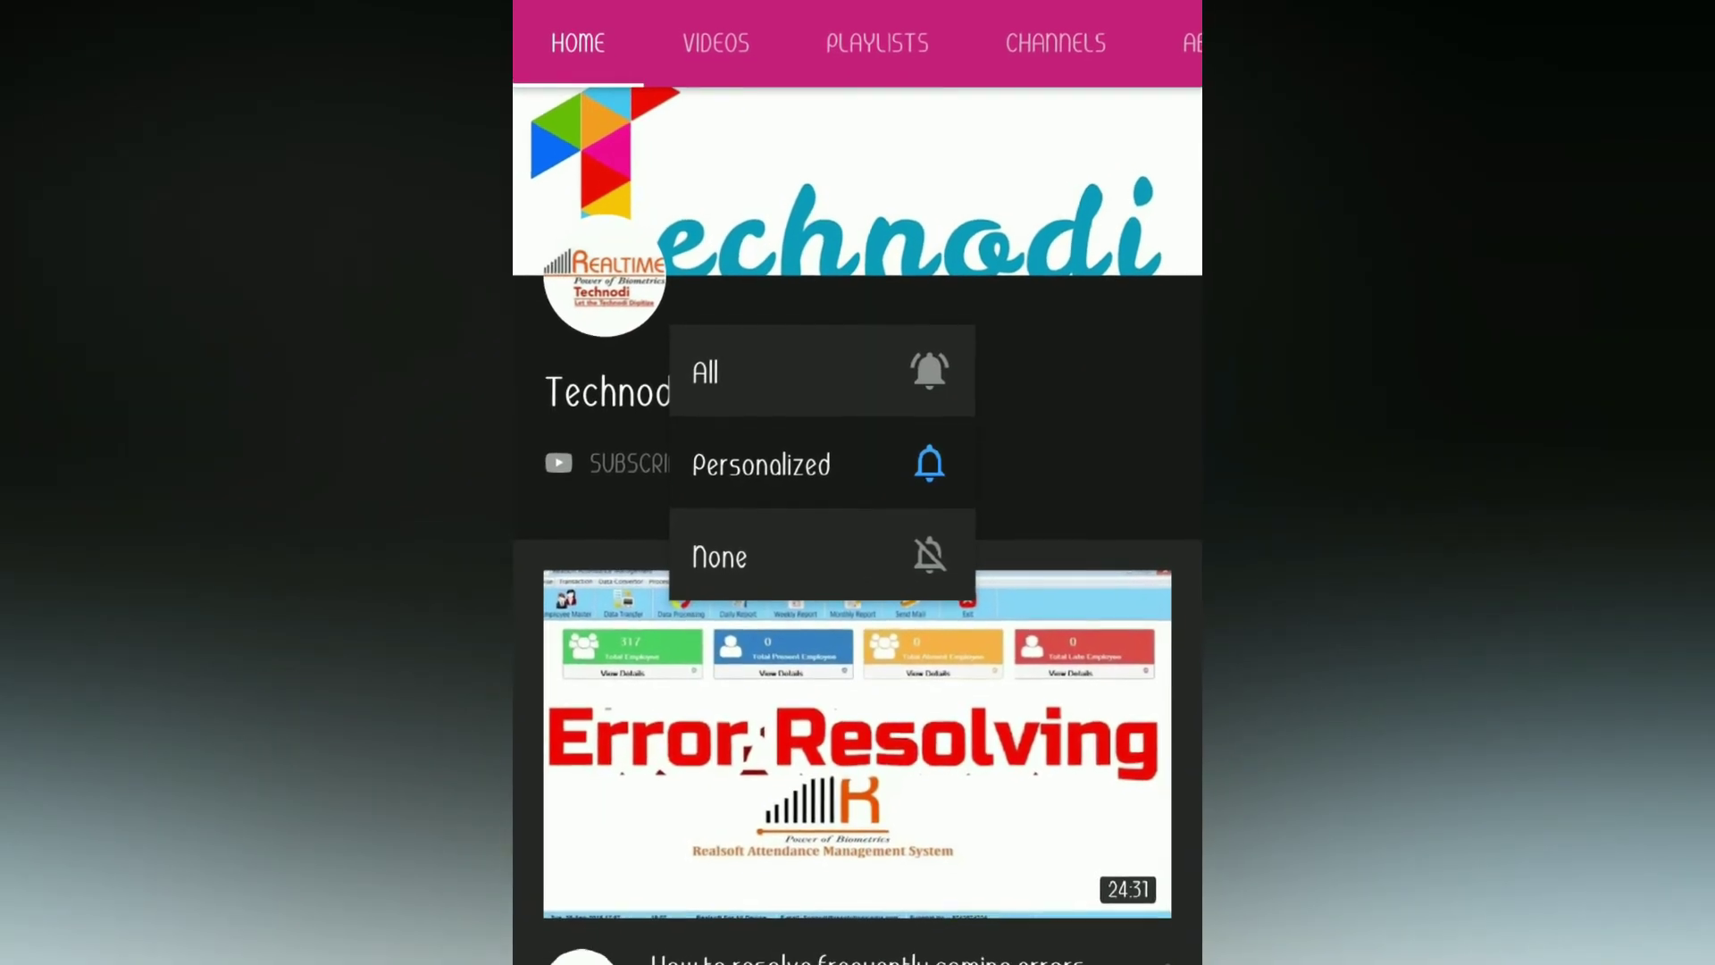
{"action": "left_click", "coordinate": [706, 371]}
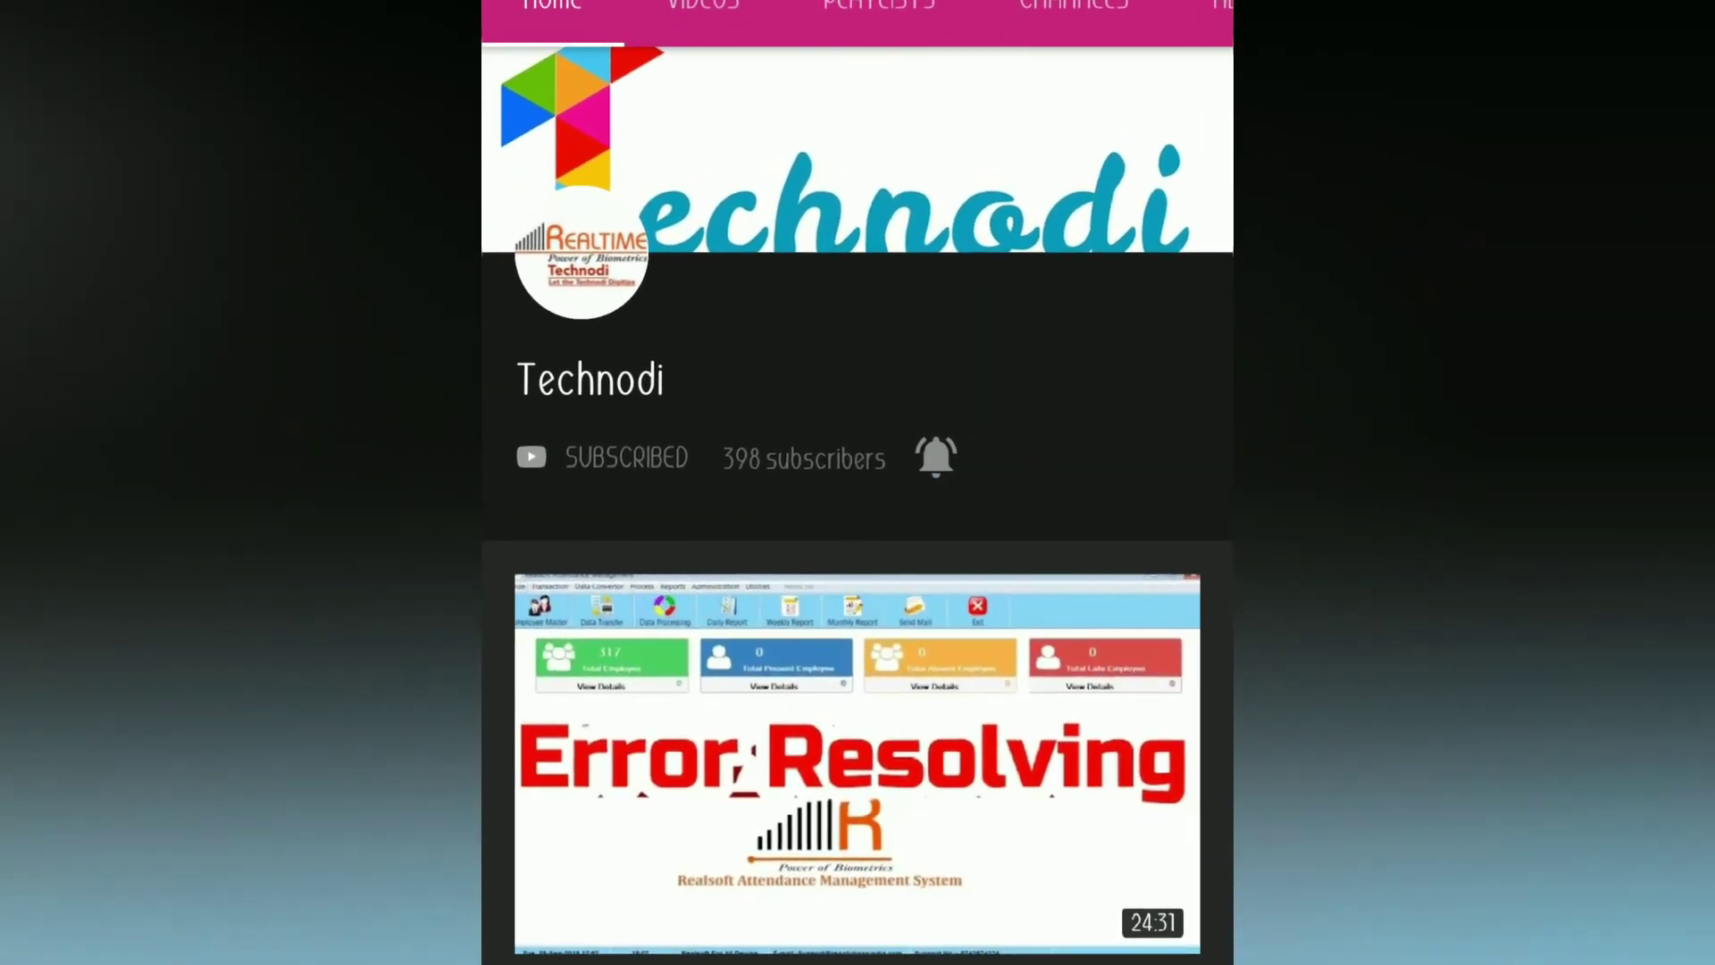